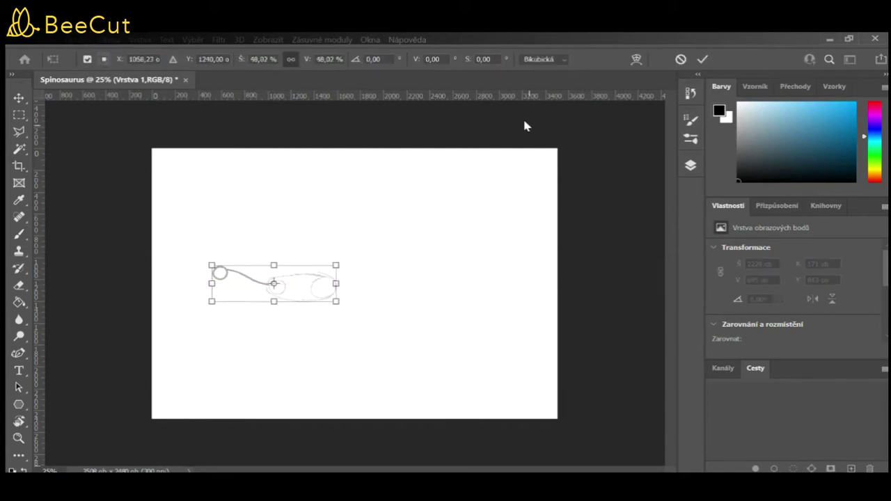
Apply the body-shape resize and draw the front edge and top of the sail
{"action": "key", "text": "Return"}
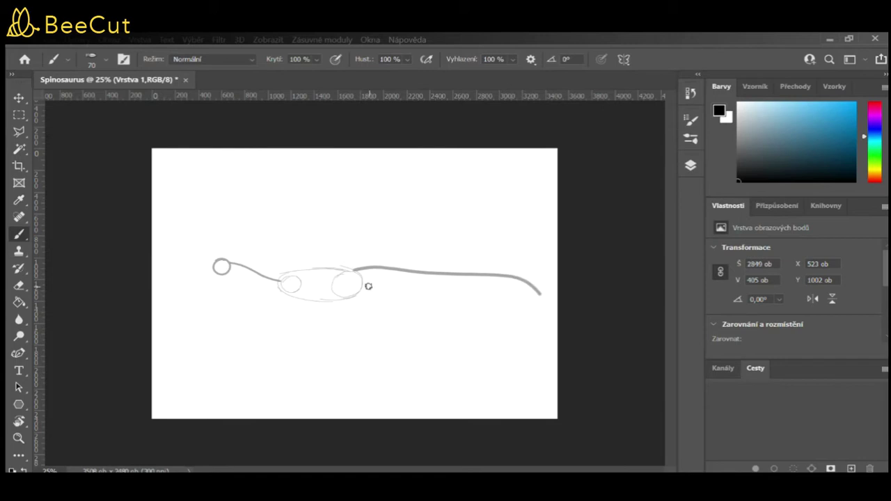
{"action": "key", "text": "ctrl+plus"}
{"action": "key", "text": "ctrl+plus"}
{"action": "key", "text": "ctrl+plus"}
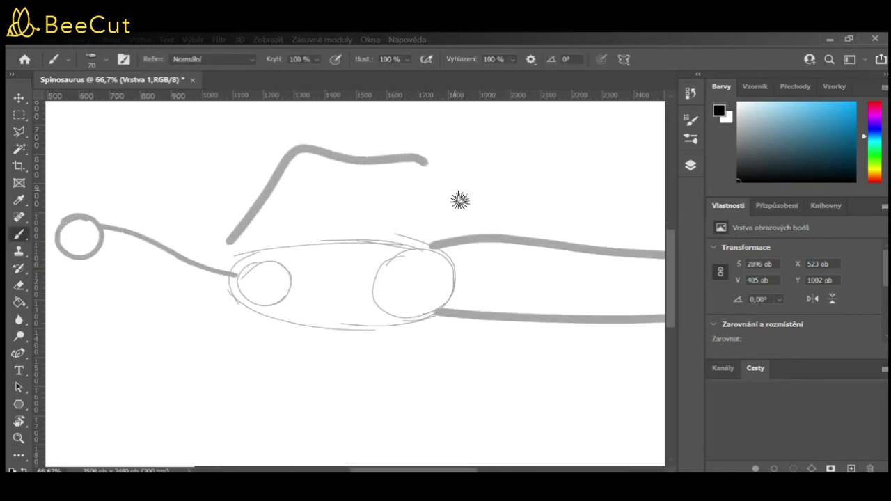
{"action": "scroll", "coordinate": [319, 88], "scroll_direction": "up", "scroll_amount": 2}
{"action": "left_click_drag", "start_coordinate": [259, 202], "coordinate": [338, 183]}
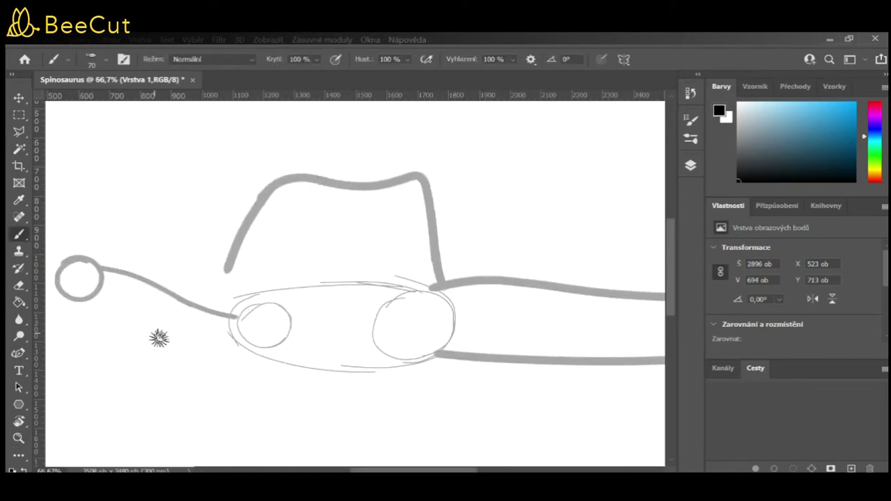
{"action": "key", "text": "ctrl+minus"}
{"action": "key", "text": "ctrl+minus"}
{"action": "key", "text": "ctrl+minus"}
Zoom the sketch between the head close-up and the whole Spinosaurus outline
{"action": "key", "text": "ctrl+plus"}
{"action": "key", "text": "ctrl+plus"}
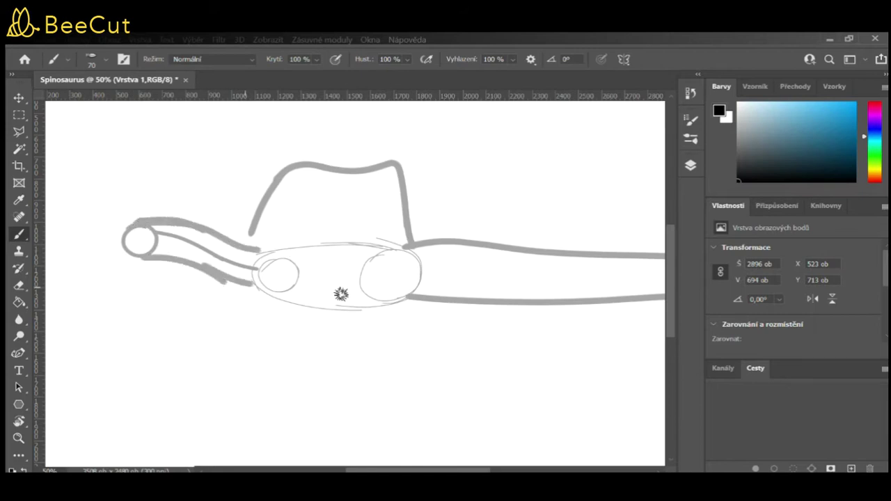
{"action": "scroll", "coordinate": [272, 279], "scroll_direction": "down", "scroll_amount": 2}
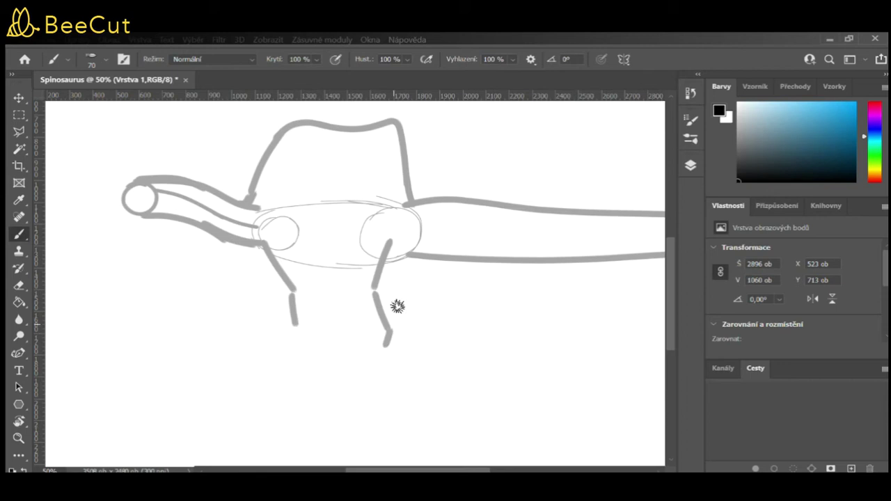
{"action": "mouse_move", "coordinate": [398, 352]}
{"action": "left_mouse_down"}
{"action": "mouse_move", "coordinate": [215, 299]}
{"action": "mouse_move", "coordinate": [432, 449]}
{"action": "mouse_move", "coordinate": [367, 205]}
{"action": "left_mouse_up"}
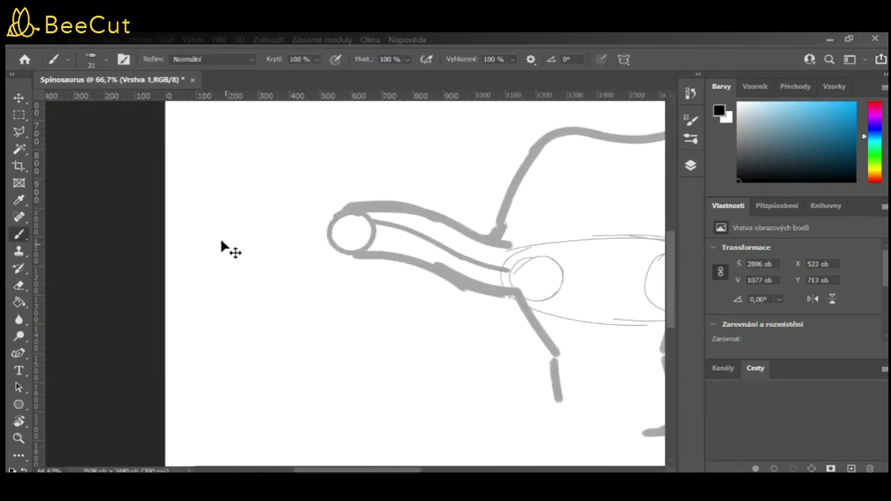
{"action": "key", "text": "ctrl+0"}
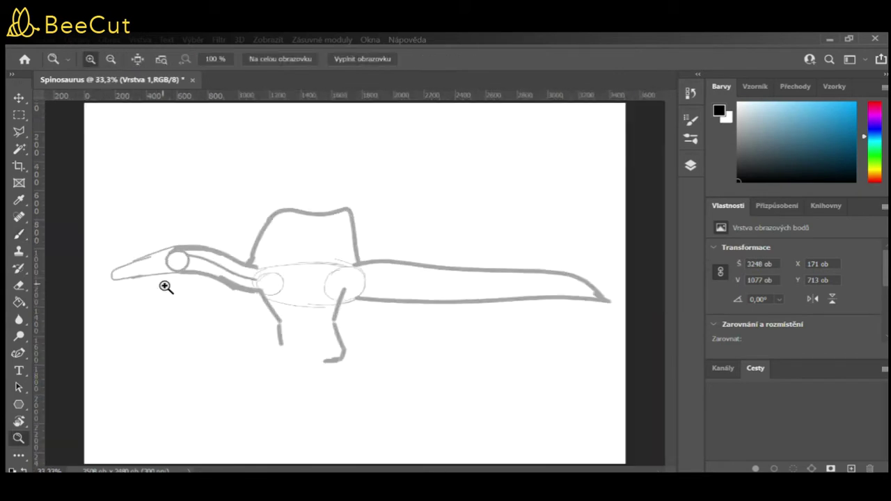
{"action": "left_click_drag", "start_coordinate": [167, 286], "coordinate": [184, 192]}
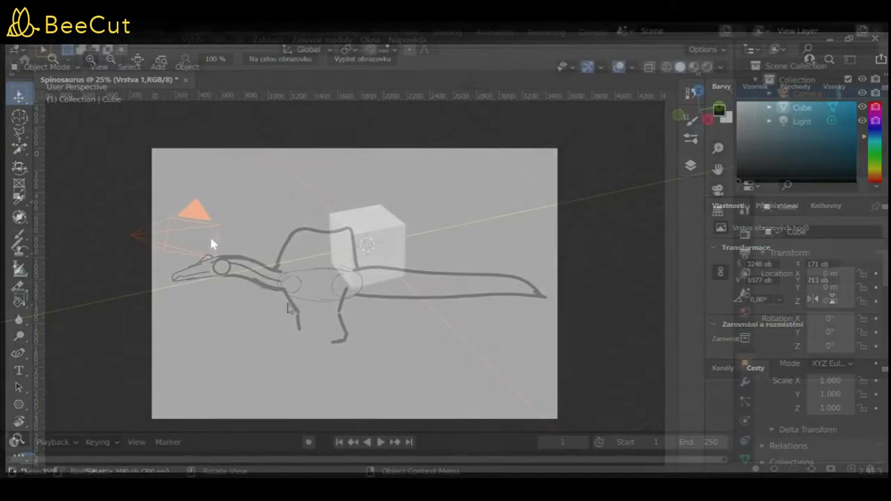
Enter Edit Mode on the cube, view it from the front and make it see-through
{"action": "left_click", "coordinate": [47, 66]}
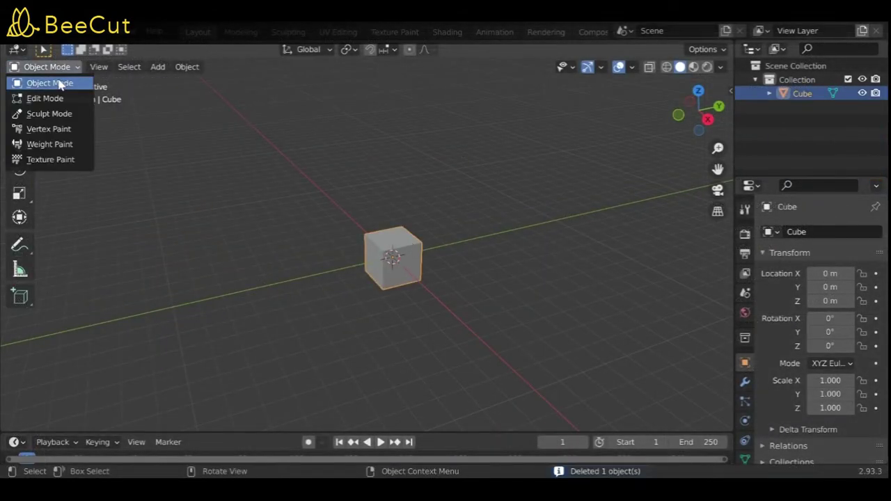
{"action": "left_click", "coordinate": [44, 98]}
{"action": "key", "text": "KP_1"}
{"action": "scroll", "coordinate": [543, 200], "scroll_direction": "up", "scroll_amount": 5}
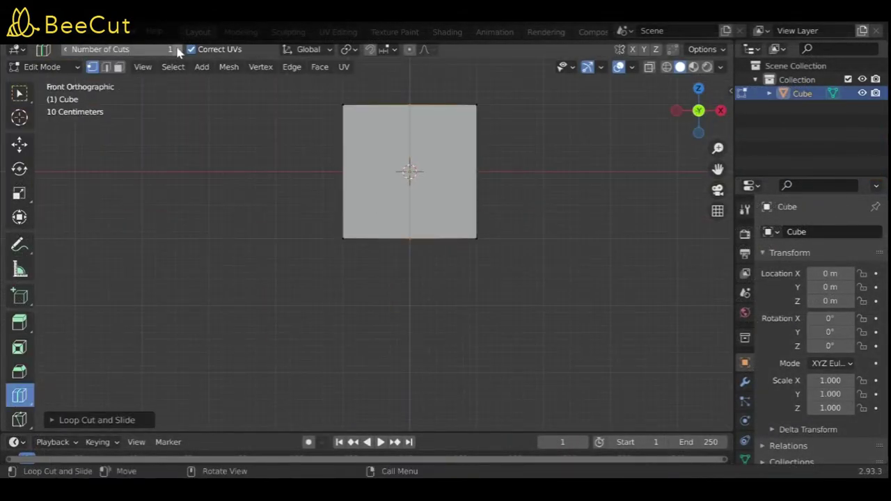
{"action": "left_click", "coordinate": [19, 93]}
{"action": "key", "text": "shift+z"}
{"action": "mouse_move", "coordinate": [545, 274]}
{"action": "left_mouse_down"}
{"action": "mouse_move", "coordinate": [460, 94]}
{"action": "mouse_move", "coordinate": [453, 129]}
{"action": "left_mouse_up"}
Select the left half of the cube's vertices and delete them
{"action": "left_click", "coordinate": [19, 143]}
{"action": "left_click", "coordinate": [19, 193]}
{"action": "left_click_drag", "start_coordinate": [306, 84], "coordinate": [367, 258]}
{"action": "key", "text": "x"}
{"action": "left_click", "coordinate": [273, 179]}
Add a Mirror modifier to the half cube and return to Object Mode in right-side view
{"action": "left_click", "coordinate": [744, 382]}
{"action": "left_click", "coordinate": [807, 232]}
{"action": "left_click", "coordinate": [616, 394]}
{"action": "middle_click_drag", "start_coordinate": [569, 356], "coordinate": [659, 195]}
{"action": "left_click", "coordinate": [721, 111]}
{"action": "key", "text": "Tab"}
{"action": "left_click", "coordinate": [157, 67]}
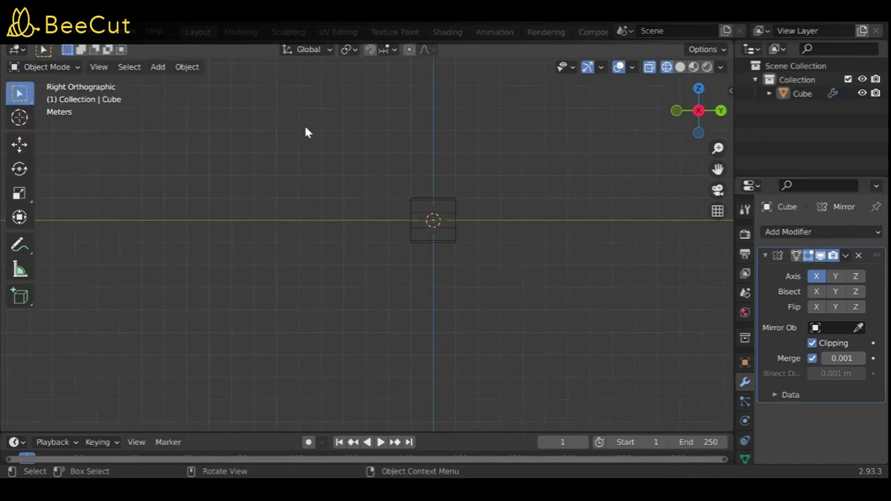
Enlarge the reference sketch, then select the whole cube mesh and resize it
{"action": "key", "text": "s"}
{"action": "left_click", "coordinate": [375, 238]}
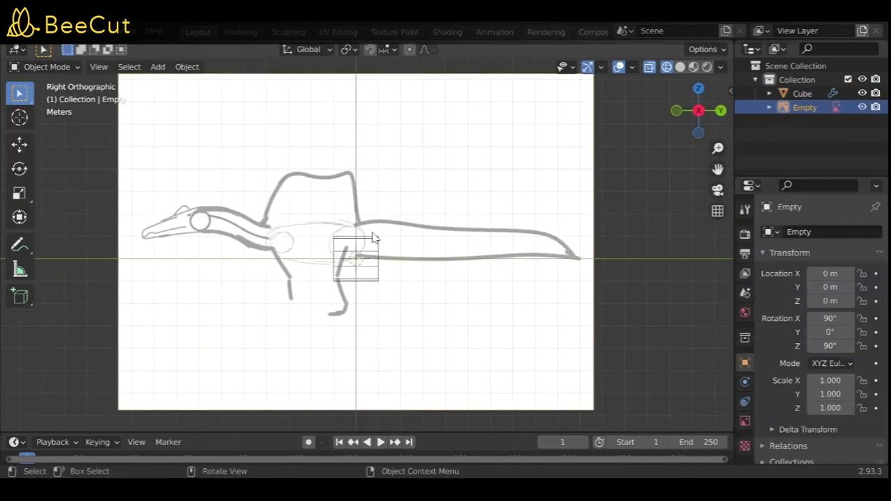
{"action": "left_click", "coordinate": [375, 238]}
{"action": "scroll", "coordinate": [432, 247], "scroll_direction": "up", "scroll_amount": 2}
{"action": "key", "text": "Tab"}
{"action": "key", "text": "a"}
{"action": "key", "text": "s"}
{"action": "left_click", "coordinate": [479, 307]}
Stretch and resize the body mesh to match the sketch's body
{"action": "key", "text": "g"}
{"action": "left_click", "coordinate": [310, 299]}
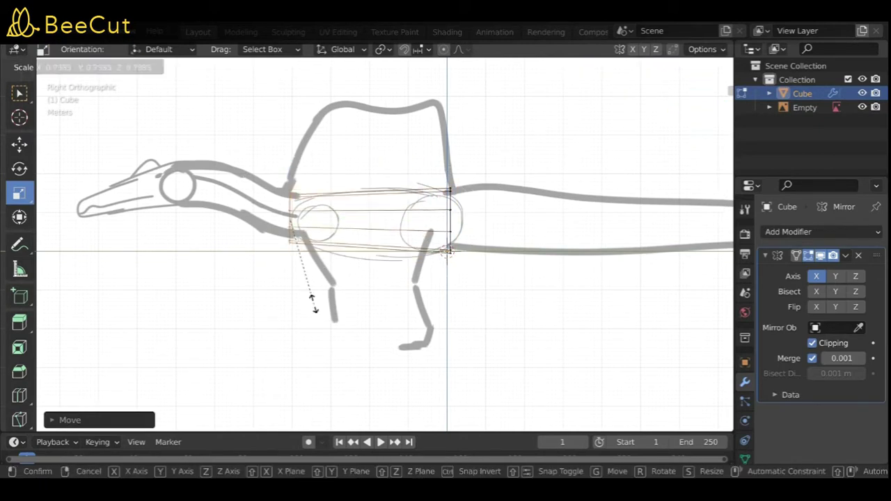
{"action": "scroll", "coordinate": [310, 298], "scroll_direction": "up", "scroll_amount": 2}
{"action": "key", "text": "s"}
{"action": "left_click", "coordinate": [531, 312]}
Add loop cuts across the body and bulge the middle loop outward
{"action": "left_click", "coordinate": [19, 395]}
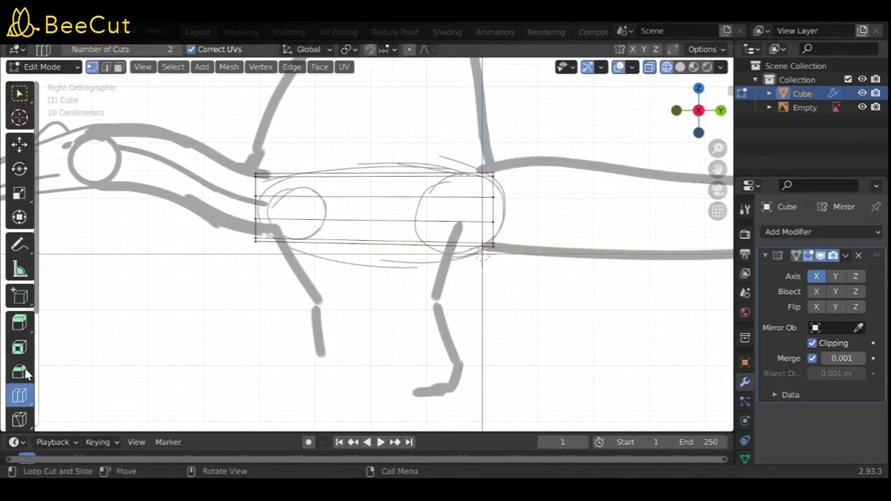
{"action": "key", "text": "ctrl+z"}
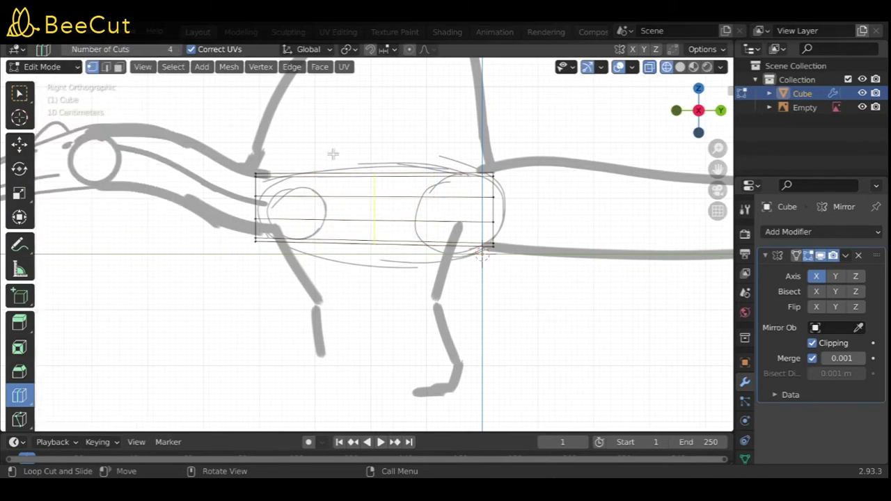
{"action": "key", "text": "ctrl+shift+z"}
{"action": "key", "text": "s"}
{"action": "left_click", "coordinate": [342, 133]}
{"action": "key", "text": "ctrl+z"}
{"action": "key", "text": "s"}
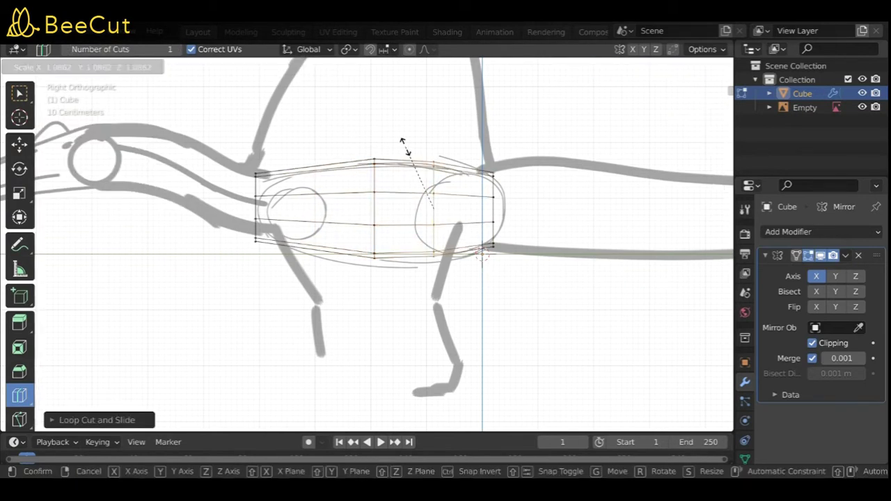
{"action": "left_click", "coordinate": [327, 144]}
Extrude the rear end into a first tail section, sized and tilted to the sketch
{"action": "scroll", "coordinate": [335, 330], "scroll_direction": "right", "scroll_amount": 5}
{"action": "scroll", "coordinate": [334, 330], "scroll_direction": "right", "scroll_amount": 5}
{"action": "key", "text": "g"}
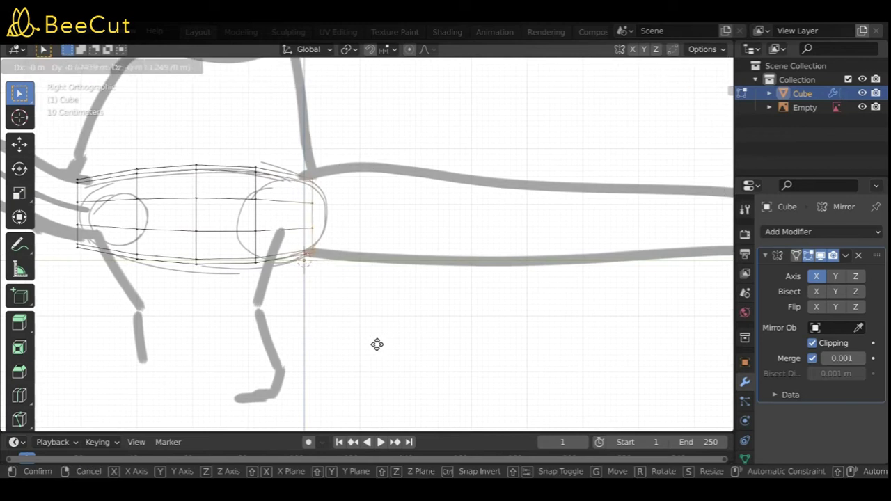
{"action": "left_click", "coordinate": [371, 344]}
{"action": "key", "text": "e"}
{"action": "left_click", "coordinate": [445, 352]}
{"action": "key", "text": "s"}
{"action": "left_click", "coordinate": [509, 384]}
{"action": "key", "text": "r"}
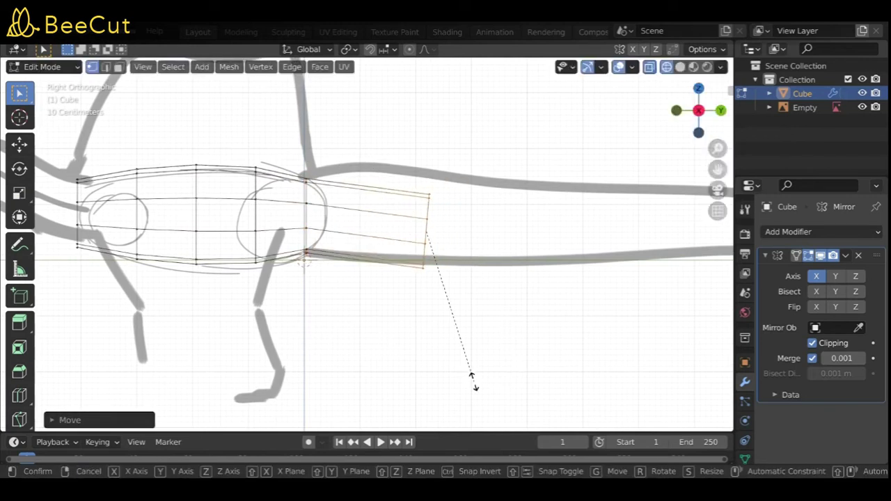
{"action": "scroll", "coordinate": [294, 358], "scroll_direction": "right", "scroll_amount": 5}
Extrude further tail sections, shrinking and rotating them down to a narrow tip
{"action": "key", "text": "e"}
{"action": "left_click", "coordinate": [460, 344]}
{"action": "key", "text": "s"}
{"action": "left_click", "coordinate": [462, 338]}
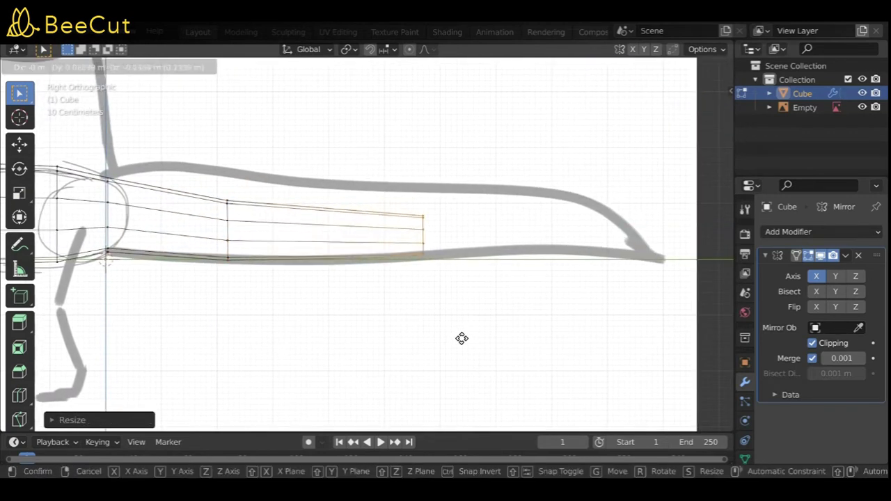
{"action": "key", "text": "g"}
{"action": "key", "text": "r"}
{"action": "left_click", "coordinate": [669, 352]}
{"action": "key", "text": "s"}
{"action": "left_click", "coordinate": [663, 330]}
Cut three edge loops along the tail and merge the tip vertices at center
{"action": "left_click", "coordinate": [190, 163]}
{"action": "left_click", "coordinate": [328, 193]}
{"action": "left_click", "coordinate": [497, 213]}
{"action": "key", "text": "shift+space"}
{"action": "key", "text": "g"}
{"action": "key", "text": "m"}
{"action": "left_click", "coordinate": [641, 350]}
In right-side view, move the front end of the mesh to the neck base
{"action": "middle_click_drag", "start_coordinate": [640, 350], "coordinate": [377, 306]}
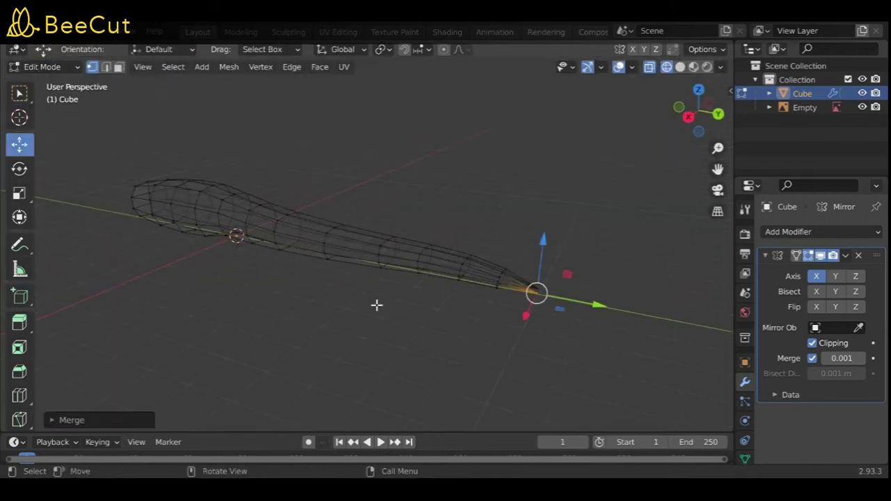
{"action": "key", "text": "KP_3"}
{"action": "mouse_move", "coordinate": [699, 115]}
{"action": "left_mouse_down"}
{"action": "mouse_move", "coordinate": [693, 108]}
{"action": "mouse_move", "coordinate": [700, 116]}
{"action": "left_mouse_up"}
{"action": "left_click", "coordinate": [699, 108]}
{"action": "key", "text": "g"}
{"action": "left_click", "coordinate": [518, 284]}
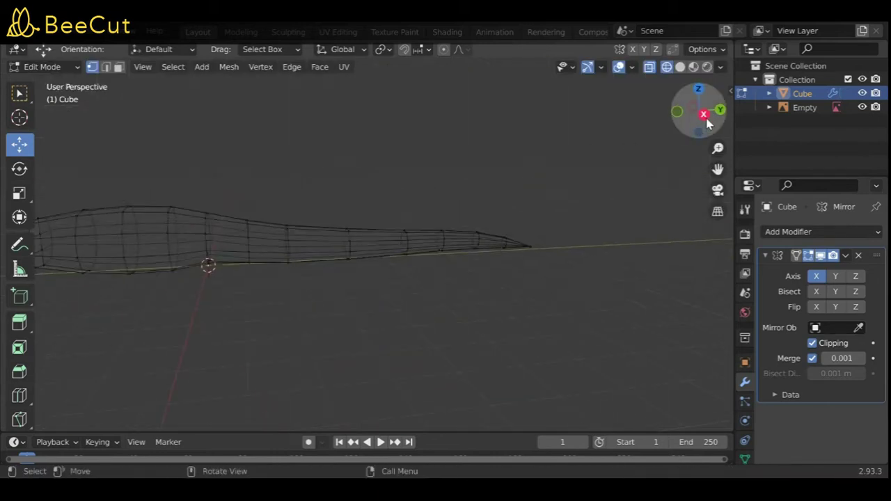
{"action": "left_click", "coordinate": [699, 110]}
{"action": "scroll", "coordinate": [425, 334], "scroll_direction": "up", "scroll_amount": 3}
{"action": "key", "text": "g"}
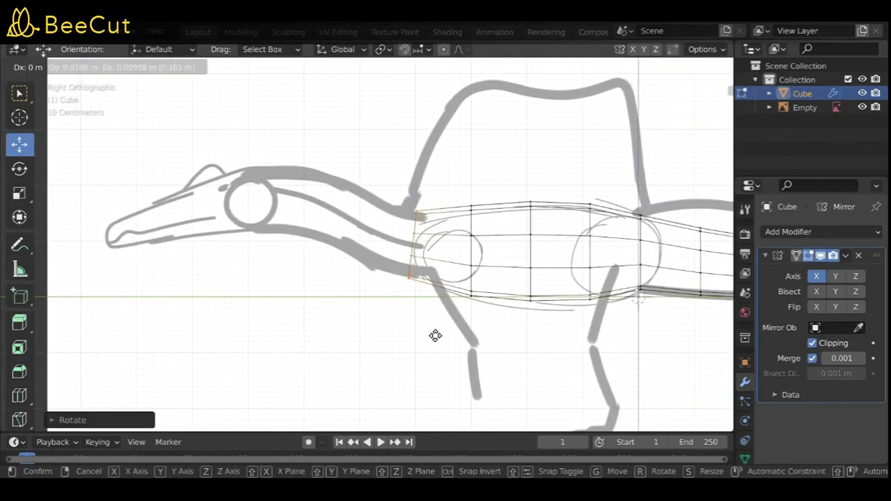
{"action": "left_click", "coordinate": [439, 335]}
Extrude neck rings from the front end, rotated and scaled to follow the sketch's curve
{"action": "key", "text": "e"}
{"action": "key", "text": "r"}
{"action": "left_click", "coordinate": [354, 304]}
{"action": "key", "text": "s"}
{"action": "left_click", "coordinate": [363, 317]}
{"action": "key", "text": "r"}
{"action": "left_click", "coordinate": [372, 329]}
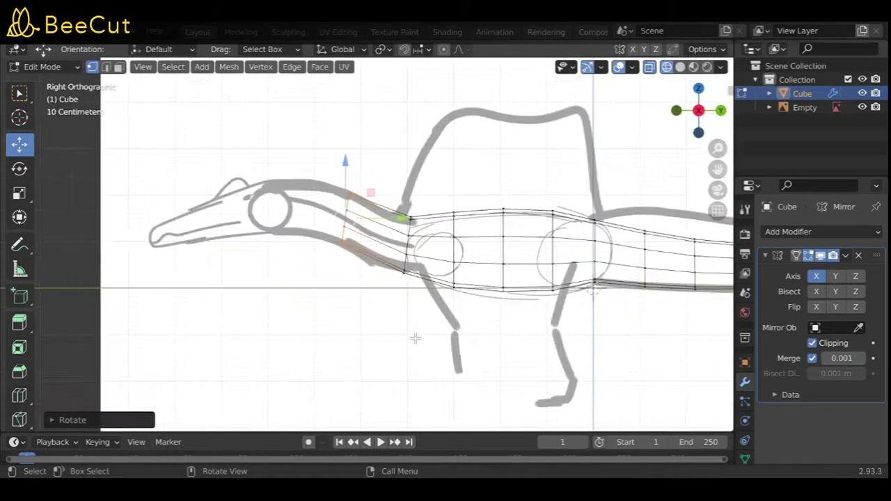
{"action": "scroll", "coordinate": [416, 334], "scroll_direction": "up", "scroll_amount": 2}
{"action": "key", "text": "e"}
{"action": "left_click", "coordinate": [307, 292]}
Cut an edge loop into the neck and check it against the sketch
{"action": "key", "text": "ctrl+r"}
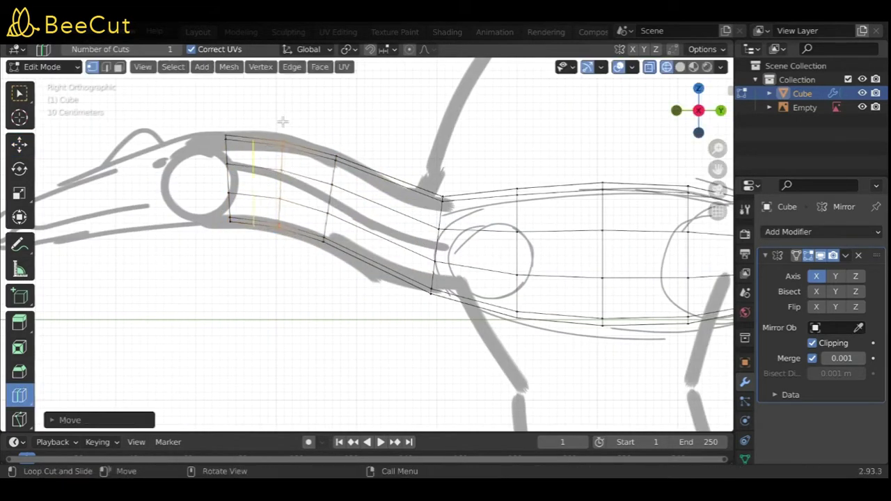
{"action": "left_click", "coordinate": [395, 173]}
{"action": "key", "text": "w"}
{"action": "scroll", "coordinate": [314, 342], "scroll_direction": "down", "scroll_amount": 3, "text": "ctrl"}
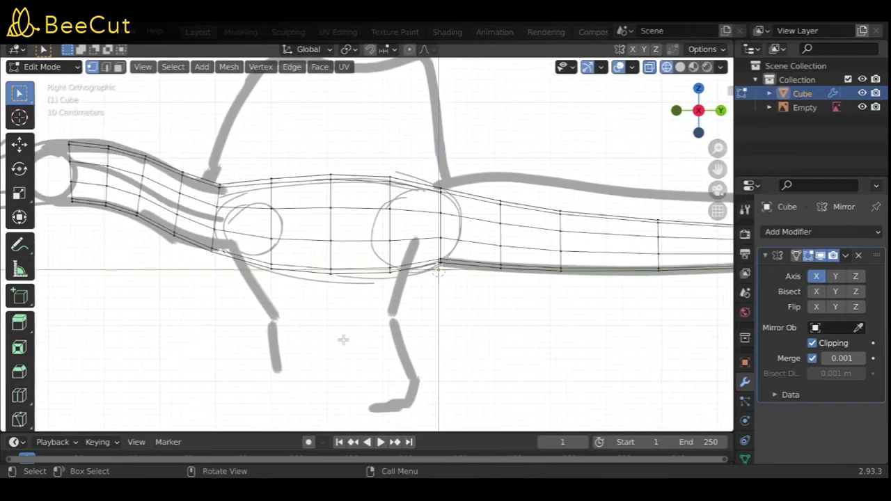
{"action": "scroll", "coordinate": [455, 333], "scroll_direction": "up", "scroll_amount": 2}
{"action": "scroll", "coordinate": [455, 333], "scroll_direction": "down", "scroll_amount": 2}
{"action": "scroll", "coordinate": [529, 354], "scroll_direction": "down", "scroll_amount": 3}
{"action": "scroll", "coordinate": [478, 344], "scroll_direction": "up", "scroll_amount": 2}
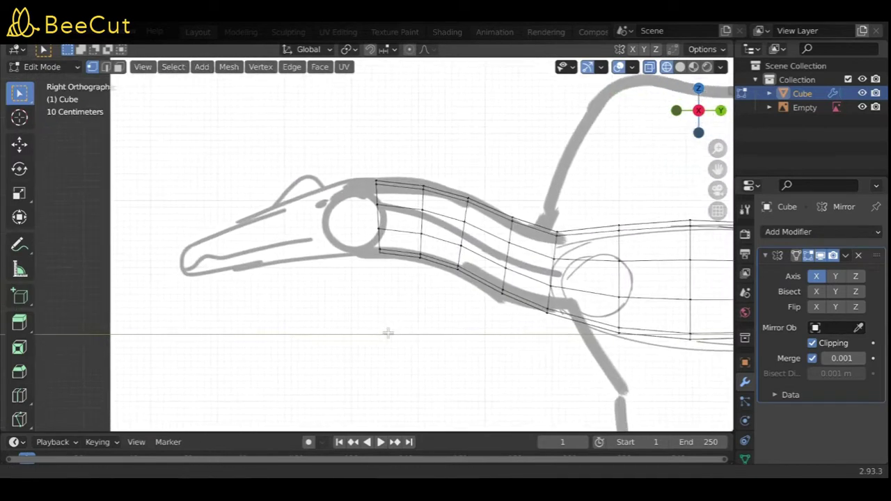
{"action": "scroll", "coordinate": [388, 332], "scroll_direction": "up", "scroll_amount": 3}
Extrude the neck through the head to the snout tip and size the snout ring
{"action": "key", "text": "e"}
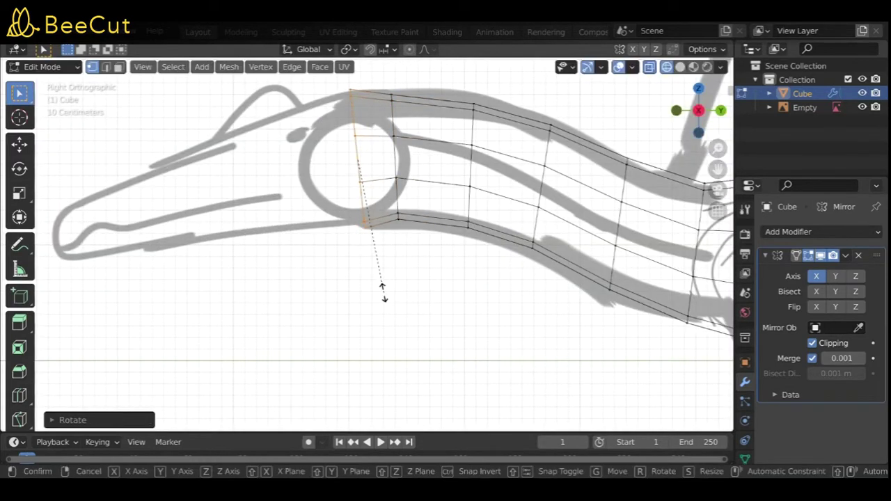
{"action": "left_click", "coordinate": [384, 290]}
{"action": "middle_click_drag", "start_coordinate": [383, 291], "coordinate": [436, 290], "text": "shift"}
{"action": "key", "text": "e"}
{"action": "left_click", "coordinate": [187, 337]}
{"action": "key", "text": "s"}
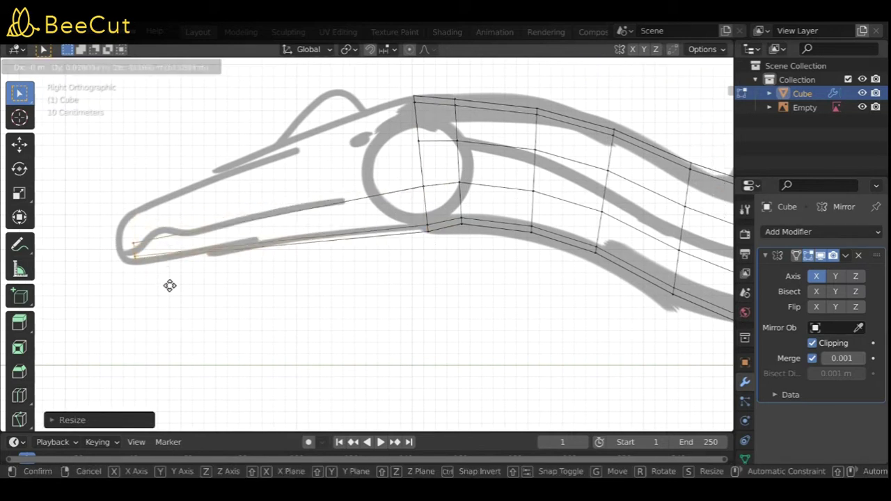
{"action": "left_click", "coordinate": [170, 286]}
Cut an edge loop near the snout and fit its vertices to the sketch
{"action": "middle_click_drag", "start_coordinate": [243, 338], "coordinate": [344, 342], "text": "shift"}
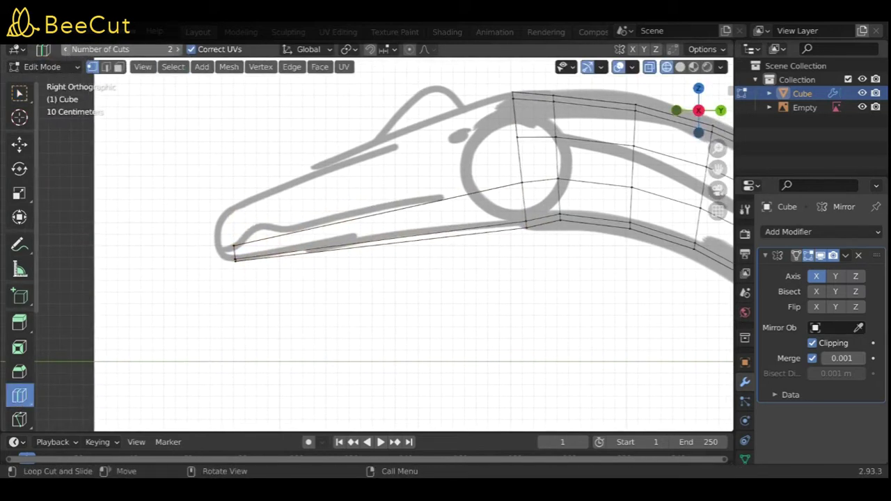
{"action": "left_click", "coordinate": [256, 245]}
{"action": "scroll", "coordinate": [237, 251], "scroll_direction": "up", "scroll_amount": 3}
{"action": "key", "text": "w"}
{"action": "key", "text": "g"}
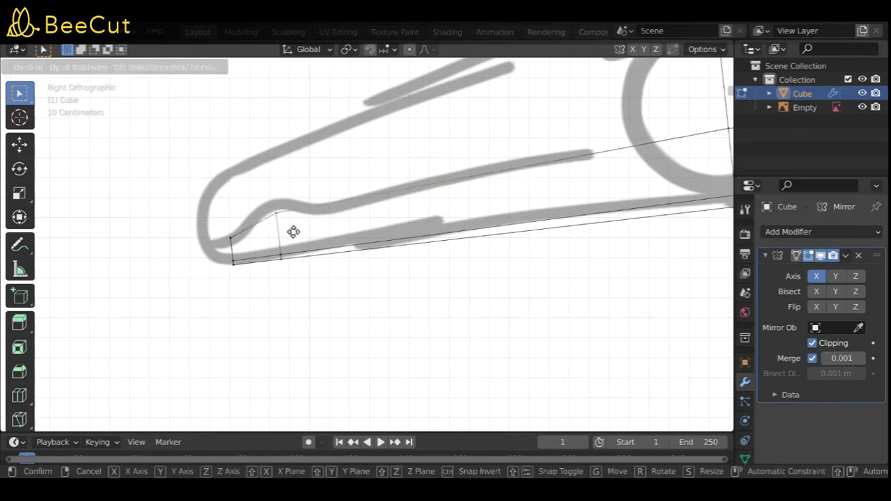
{"action": "left_click", "coordinate": [293, 232]}
Add another snout edge loop, then scale and move the snout edges along the sketch
{"action": "left_click", "coordinate": [19, 395]}
{"action": "left_click", "coordinate": [329, 224]}
{"action": "key", "text": "w"}
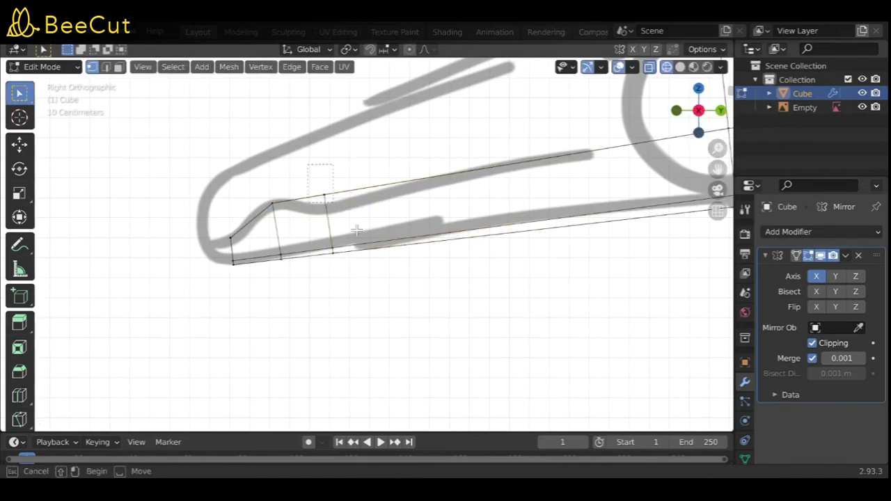
{"action": "scroll", "coordinate": [473, 348], "scroll_direction": "down", "scroll_amount": 3}
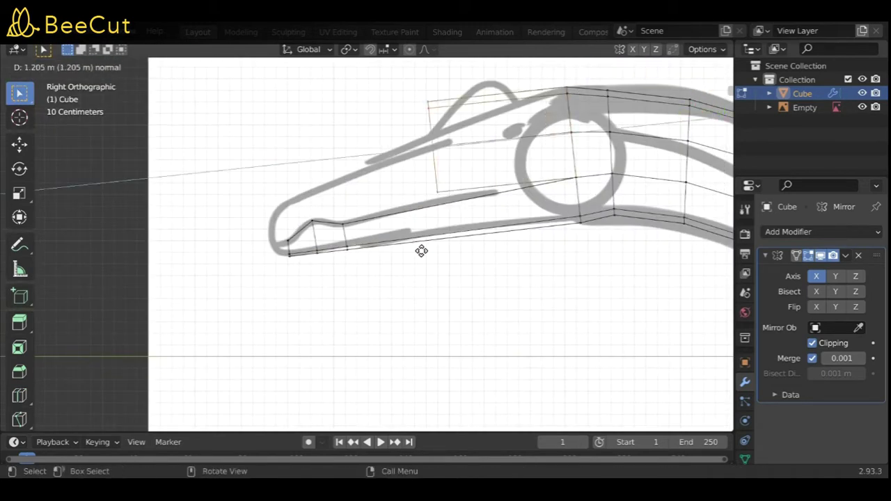
{"action": "left_click", "coordinate": [421, 251]}
{"action": "key", "text": "s"}
{"action": "left_click", "coordinate": [311, 265]}
{"action": "key", "text": "g"}
{"action": "left_click", "coordinate": [337, 306]}
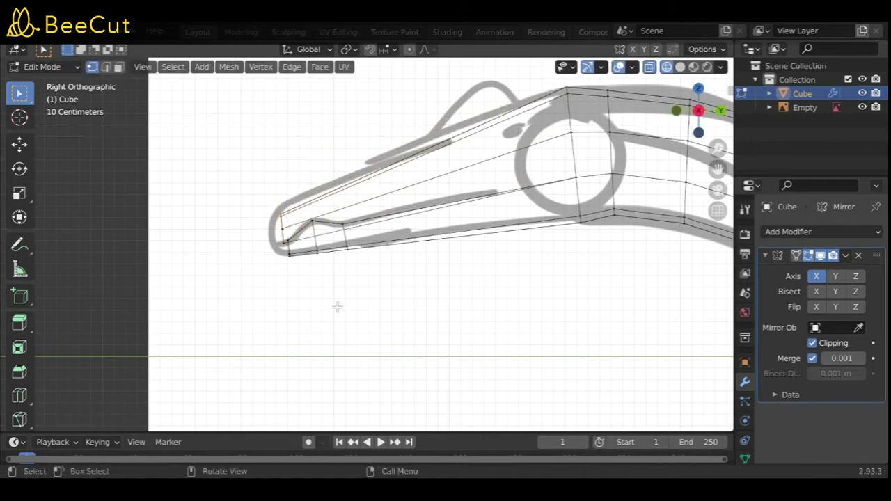
Slide a new loop toward the snout front and move the upper snout vertices to match
{"action": "scroll", "coordinate": [299, 244], "scroll_direction": "up", "scroll_amount": 2}
{"action": "left_click_drag", "start_coordinate": [423, 133], "coordinate": [417, 139]}
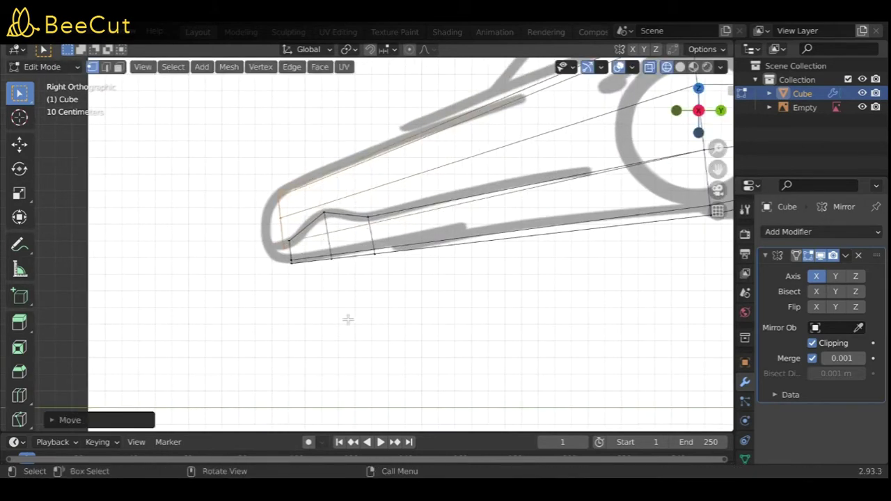
{"action": "left_click_drag", "start_coordinate": [322, 165], "coordinate": [193, 231]}
{"action": "scroll", "coordinate": [300, 230], "scroll_direction": "up", "scroll_amount": 2}
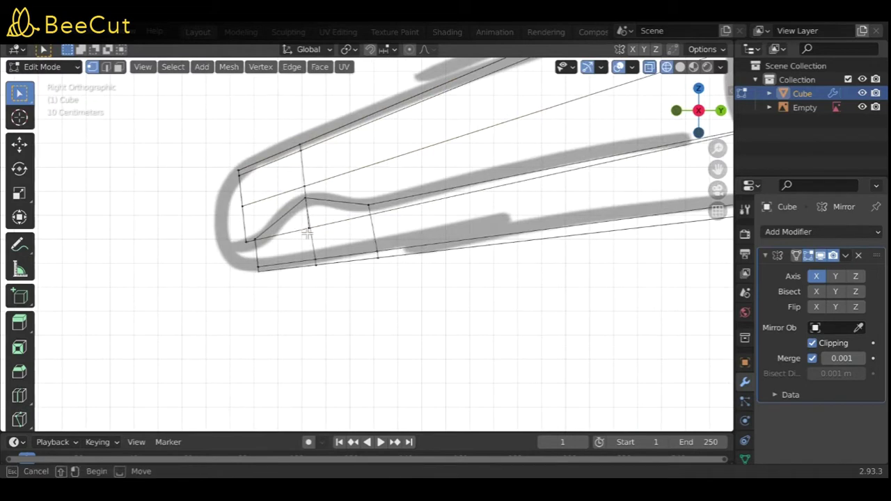
{"action": "key", "text": "g"}
{"action": "left_click", "coordinate": [324, 223]}
{"action": "key", "text": "g"}
{"action": "left_click", "coordinate": [295, 199]}
Cut one more edge loop across the front of the snout
{"action": "left_click", "coordinate": [20, 396]}
{"action": "left_click", "coordinate": [362, 150]}
{"action": "key", "text": "w"}
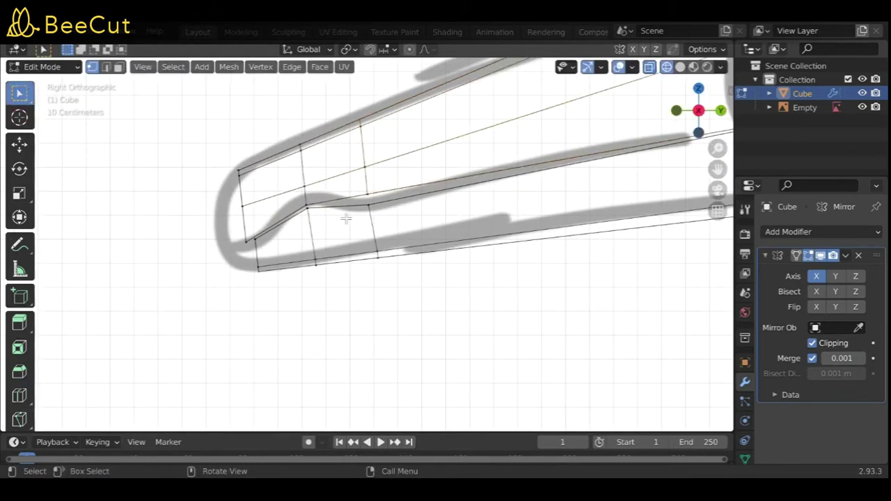
{"action": "middle_click_drag", "start_coordinate": [434, 339], "coordinate": [367, 335]}
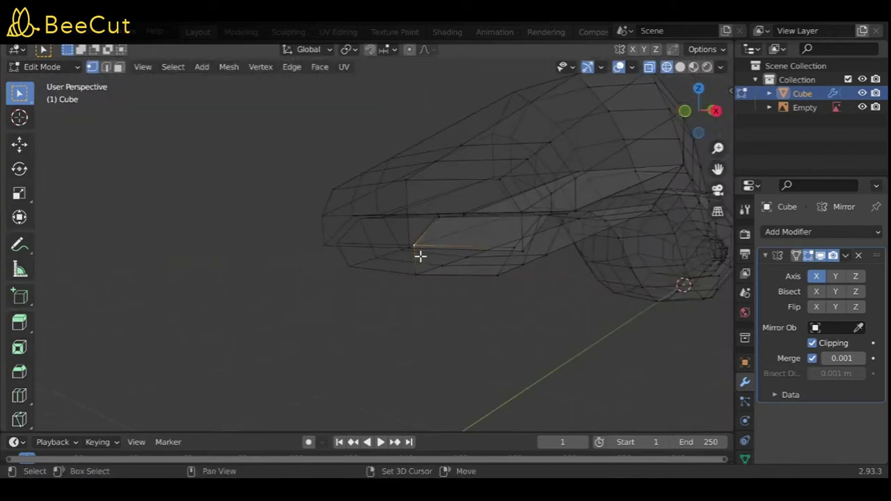
In Right view, move a snout vertex onto the sketch, then orbit to view the shaded body from the left
{"action": "left_click", "coordinate": [717, 112]}
{"action": "key", "text": "g"}
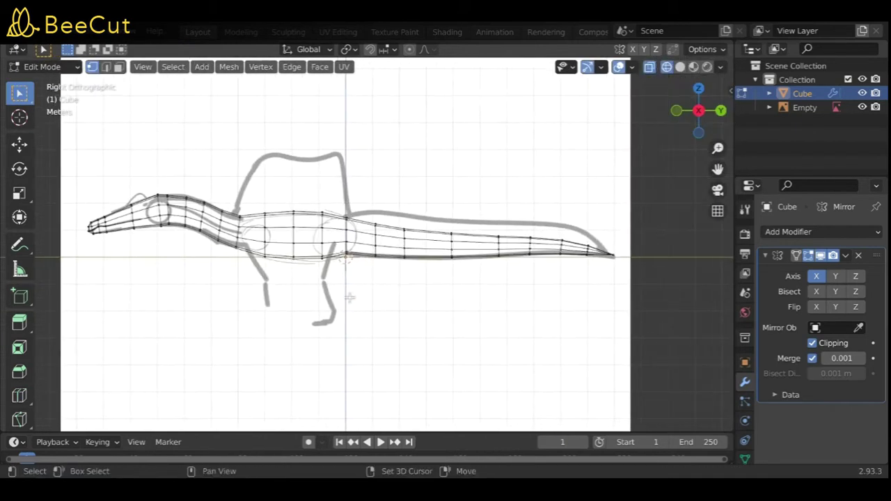
{"action": "middle_click_drag", "start_coordinate": [350, 298], "coordinate": [625, 182]}
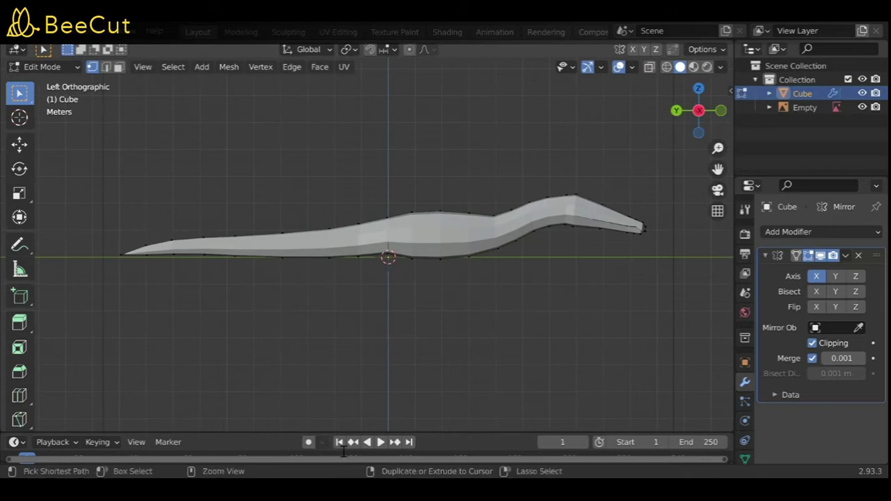
Orbit and zoom on the torso, trying the Knife tool and then cancelling it
{"action": "mouse_move", "coordinate": [613, 317]}
{"action": "middle_mouse_down"}
{"action": "mouse_move", "coordinate": [507, 208]}
{"action": "mouse_move", "coordinate": [430, 247]}
{"action": "mouse_move", "coordinate": [702, 129]}
{"action": "middle_mouse_up"}
{"action": "left_click", "coordinate": [702, 117]}
{"action": "scroll", "coordinate": [428, 205], "scroll_direction": "up", "scroll_amount": 1}
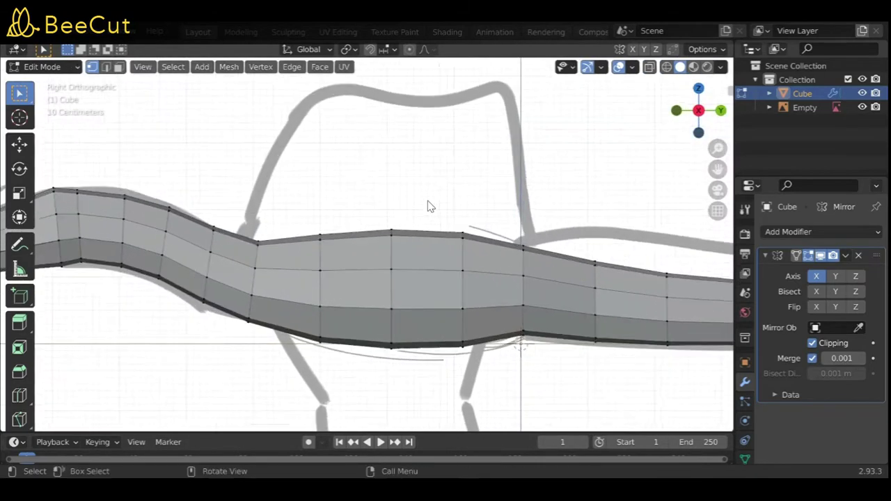
{"action": "scroll", "coordinate": [167, 125], "scroll_direction": "up", "scroll_amount": 1}
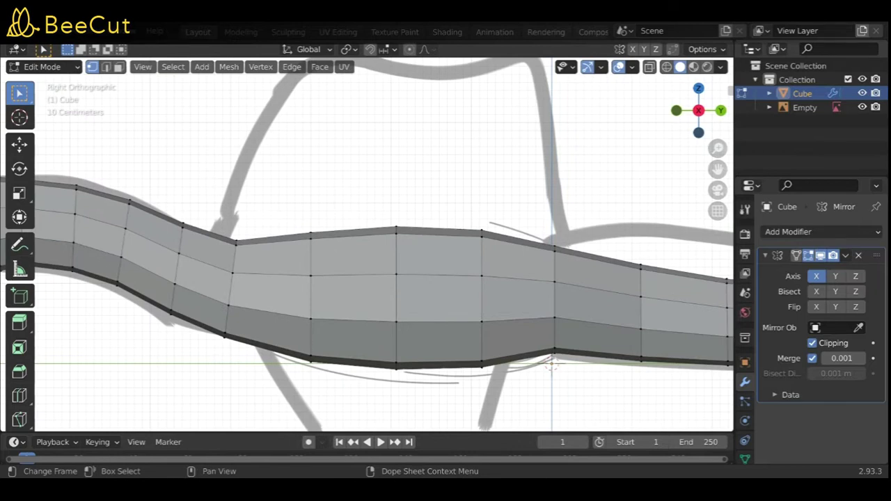
{"action": "mouse_move", "coordinate": [362, 230]}
{"action": "middle_mouse_down"}
{"action": "mouse_move", "coordinate": [313, 238]}
{"action": "mouse_move", "coordinate": [342, 313]}
{"action": "mouse_move", "coordinate": [453, 335]}
{"action": "middle_mouse_up"}
{"action": "key", "text": "k"}
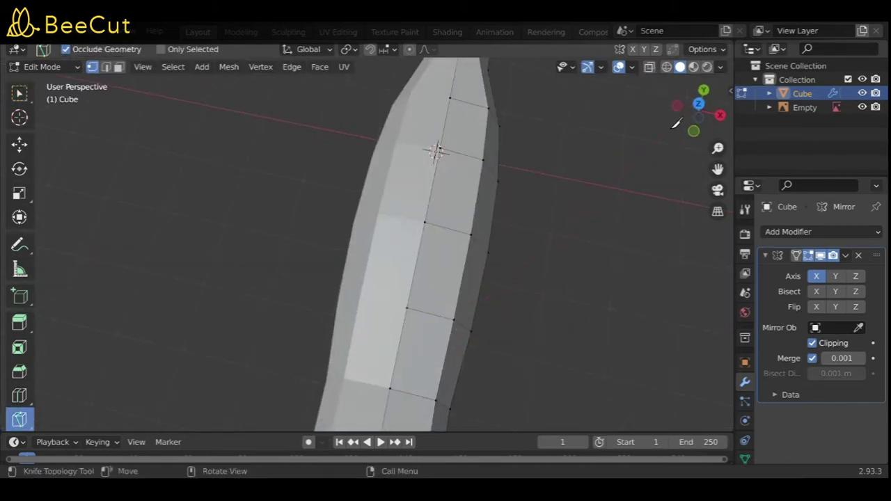
{"action": "left_click", "coordinate": [699, 103]}
{"action": "key", "text": "Escape"}
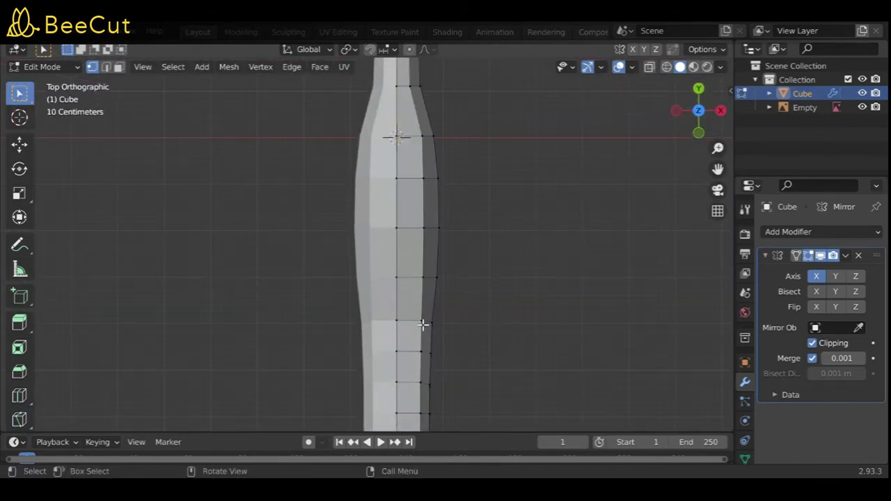
Select the shortest path of faces along the top of the back
{"action": "mouse_move", "coordinate": [384, 318]}
{"action": "middle_mouse_down"}
{"action": "mouse_move", "coordinate": [229, 291]}
{"action": "mouse_move", "coordinate": [232, 141]}
{"action": "mouse_move", "coordinate": [133, 82]}
{"action": "middle_mouse_up"}
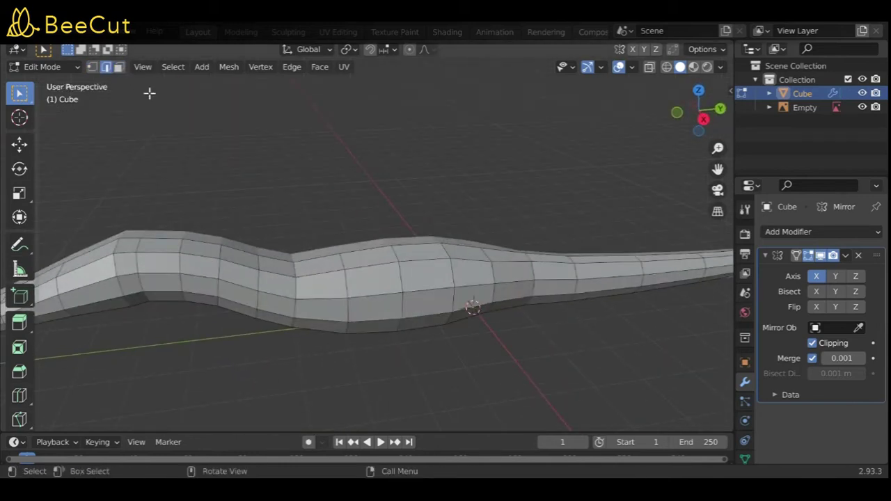
{"action": "left_click", "coordinate": [705, 121]}
{"action": "left_click", "coordinate": [420, 247], "text": "ctrl"}
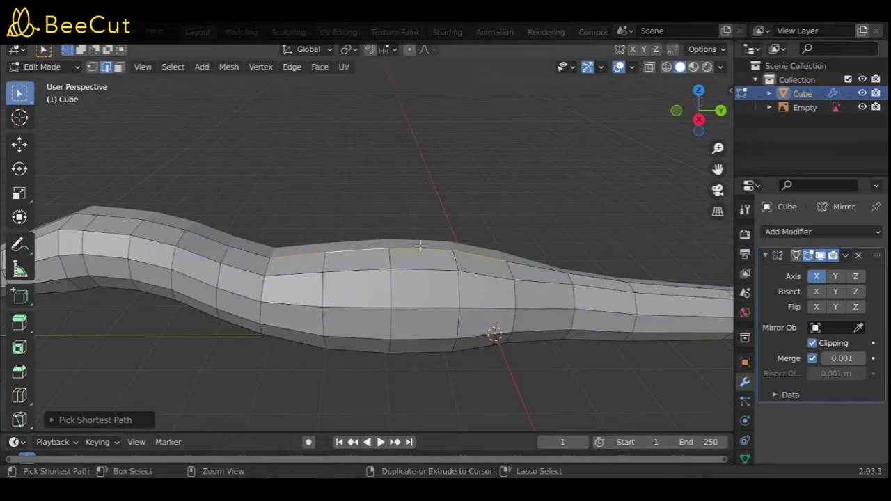
{"action": "key", "text": "KP_3"}
Extrude the back faces upward into a sail and drag its top vertices onto the sketch outline
{"action": "key", "text": "e"}
{"action": "left_click", "coordinate": [539, 132]}
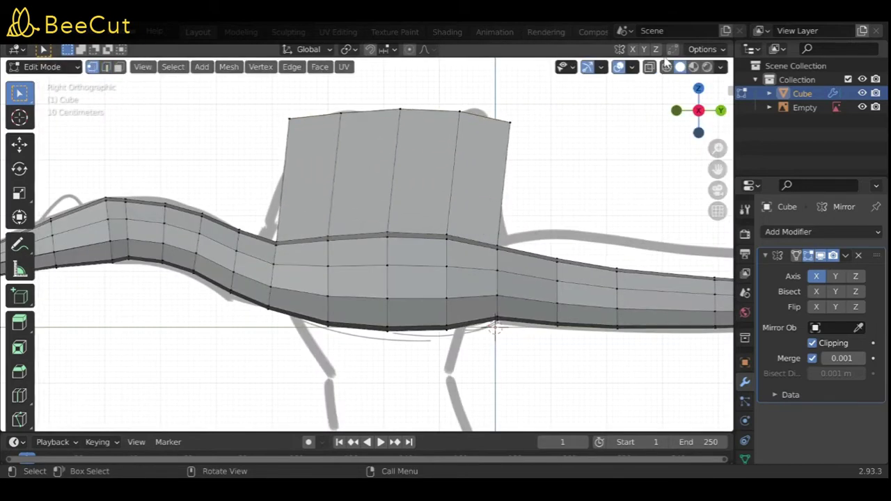
{"action": "key", "text": "alt+z"}
{"action": "key", "text": "g"}
{"action": "left_click", "coordinate": [325, 177]}
{"action": "mouse_move", "coordinate": [418, 149]}
{"action": "left_mouse_down"}
{"action": "mouse_move", "coordinate": [471, 135]}
{"action": "mouse_move", "coordinate": [532, 163]}
{"action": "mouse_move", "coordinate": [513, 190]}
{"action": "left_mouse_up"}
{"action": "left_click", "coordinate": [513, 190]}
{"action": "key", "text": "KP_5"}
{"action": "key", "text": "alt+z"}
{"action": "middle_click_drag", "start_coordinate": [617, 165], "coordinate": [295, 183]}
{"action": "key", "text": "KP_3"}
{"action": "scroll", "coordinate": [629, 157], "scroll_direction": "up", "scroll_amount": 4}
Loop-cut two horizontal edge loops across the sail and adjust their position
{"action": "left_click", "coordinate": [19, 395]}
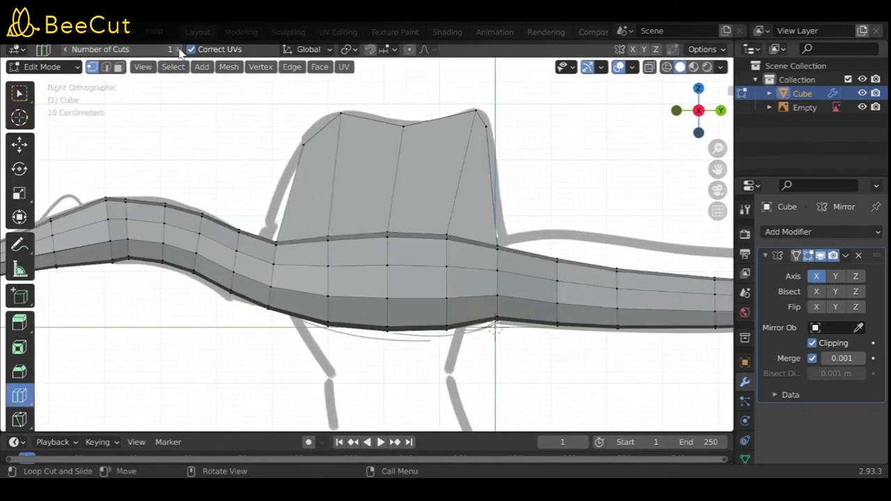
{"action": "key", "text": "alt+z"}
{"action": "left_click", "coordinate": [517, 233]}
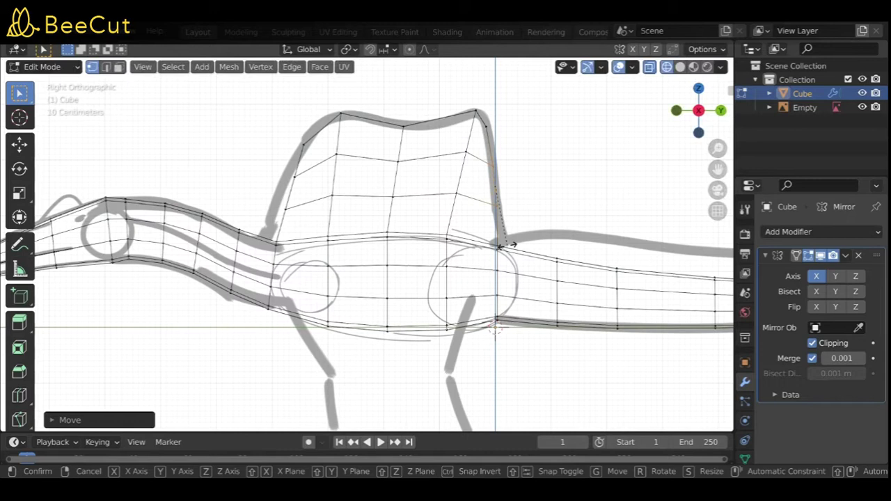
{"action": "key", "text": "g"}
{"action": "left_click", "coordinate": [304, 229]}
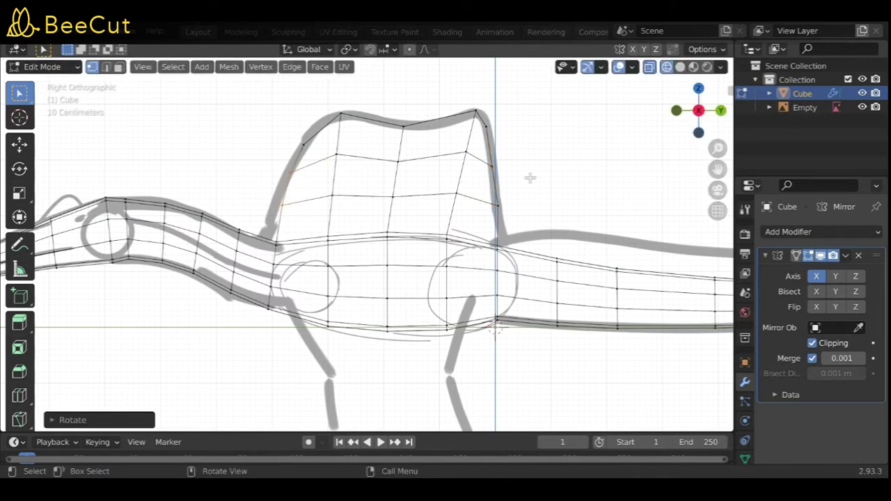
{"action": "scroll", "coordinate": [551, 181], "scroll_direction": "down", "scroll_amount": 3}
{"action": "middle_click_drag", "start_coordinate": [552, 181], "coordinate": [450, 217]}
Select the sail faces, turn off Mirror clipping, and extrude them along normals for thickness
{"action": "key", "text": "alt+z"}
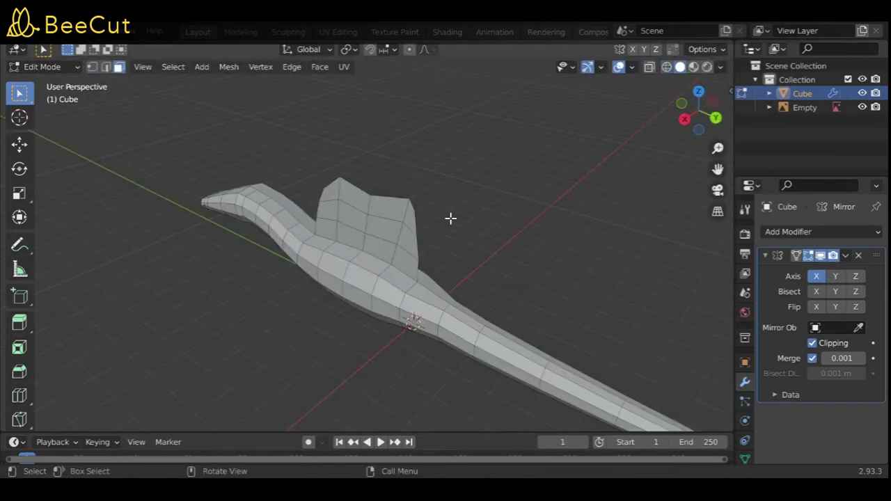
{"action": "scroll", "coordinate": [307, 231], "scroll_direction": "up", "scroll_amount": 3}
{"action": "key", "text": "l"}
{"action": "left_click", "coordinate": [812, 343]}
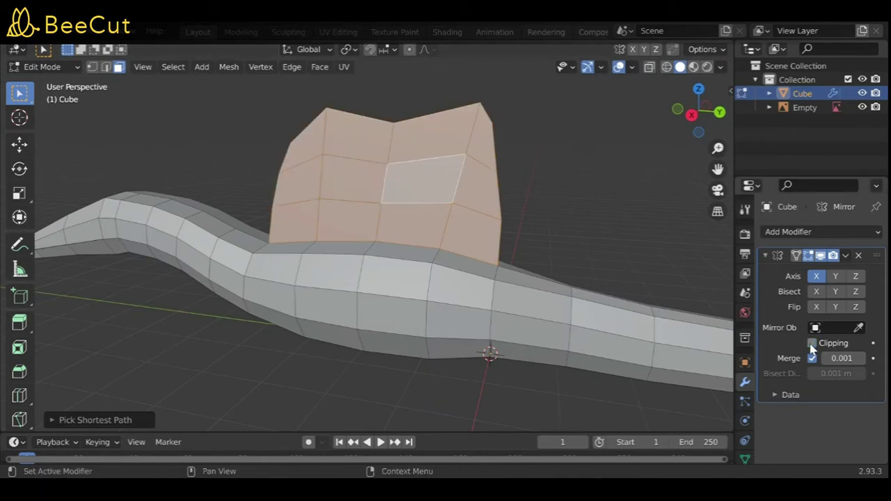
{"action": "key", "text": "ctrl+KP_1"}
{"action": "key", "text": "e"}
{"action": "left_click", "coordinate": [401, 234]}
{"action": "mouse_move", "coordinate": [401, 233]}
{"action": "middle_mouse_down"}
{"action": "mouse_move", "coordinate": [675, 282]}
{"action": "mouse_move", "coordinate": [749, 317]}
{"action": "mouse_move", "coordinate": [543, 372]}
{"action": "mouse_move", "coordinate": [279, 208]}
{"action": "middle_mouse_up"}
In vertex select mode, reposition the sail's vertices to follow the sketch outline
{"action": "left_click", "coordinate": [509, 354]}
{"action": "mouse_move", "coordinate": [128, 77]}
{"action": "middle_mouse_down"}
{"action": "mouse_move", "coordinate": [348, 209]}
{"action": "mouse_move", "coordinate": [370, 298]}
{"action": "middle_mouse_up"}
{"action": "key", "text": "x"}
{"action": "key", "text": "x"}
{"action": "mouse_move", "coordinate": [348, 229]}
{"action": "middle_mouse_down"}
{"action": "mouse_move", "coordinate": [406, 342]}
{"action": "mouse_move", "coordinate": [504, 175]}
{"action": "mouse_move", "coordinate": [112, 66]}
{"action": "mouse_move", "coordinate": [273, 296]}
{"action": "middle_mouse_up"}
{"action": "left_click", "coordinate": [92, 67]}
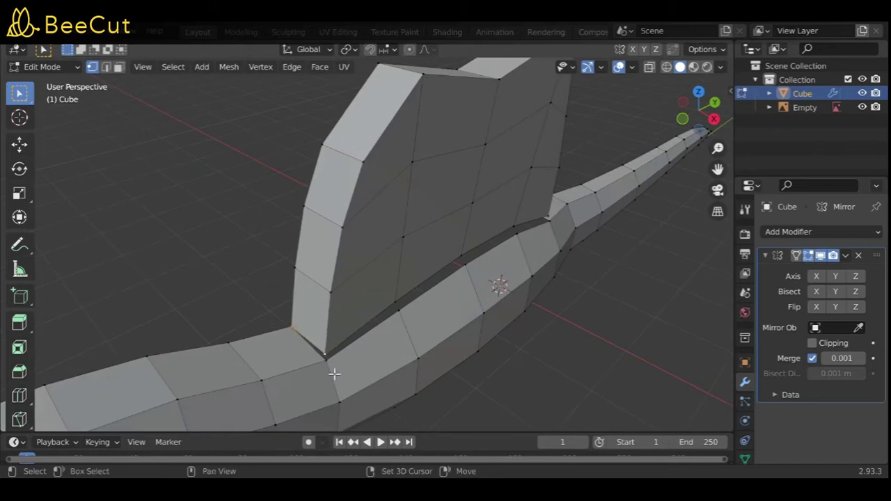
{"action": "middle_click_drag", "start_coordinate": [350, 397], "coordinate": [218, 262]}
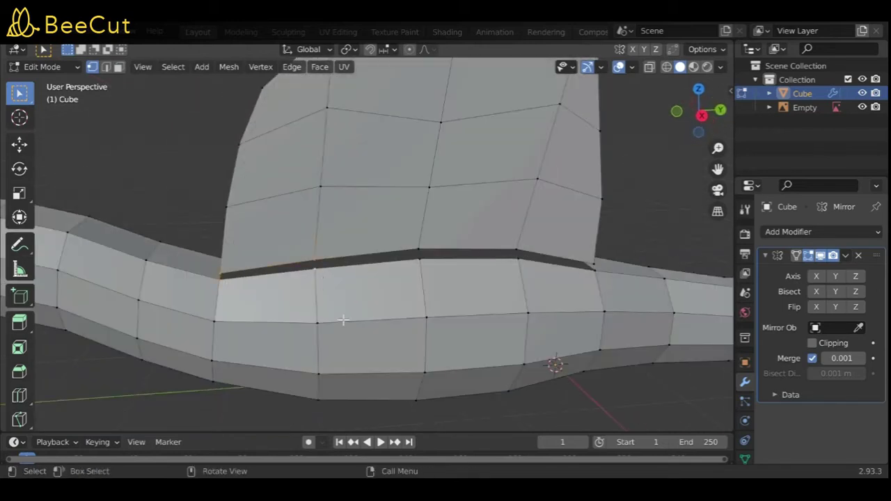
{"action": "mouse_move", "coordinate": [524, 266]}
{"action": "middle_mouse_down"}
{"action": "mouse_move", "coordinate": [480, 313]}
{"action": "mouse_move", "coordinate": [480, 352]}
{"action": "middle_mouse_up"}
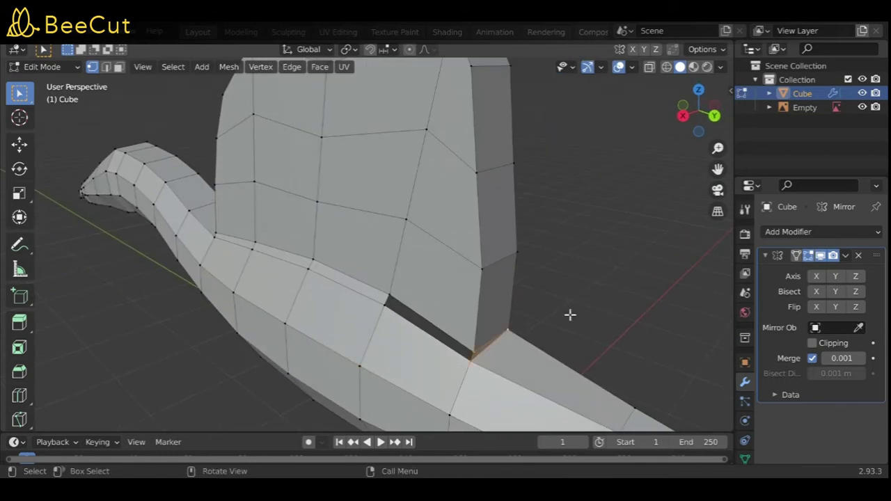
{"action": "middle_click_drag", "start_coordinate": [578, 314], "coordinate": [525, 288]}
{"action": "mouse_move", "coordinate": [700, 114]}
{"action": "left_mouse_down"}
{"action": "mouse_move", "coordinate": [325, 263]}
{"action": "mouse_move", "coordinate": [300, 305]}
{"action": "left_mouse_up"}
{"action": "left_click", "coordinate": [714, 119]}
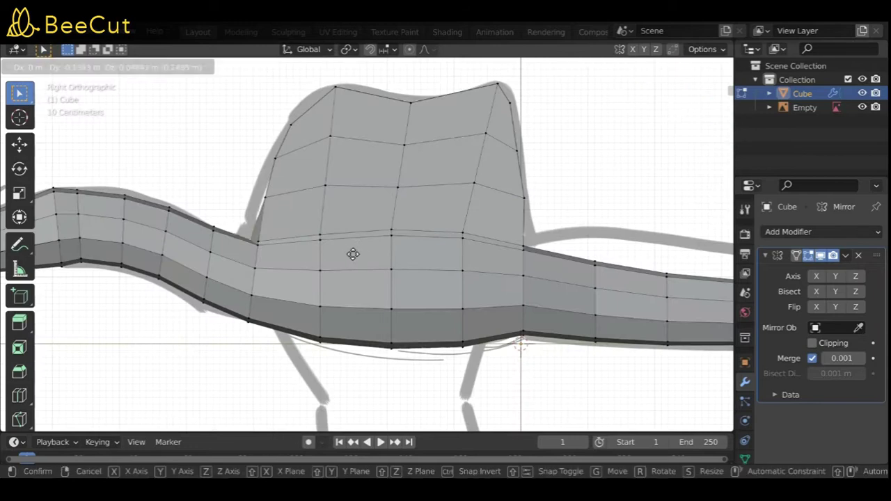
{"action": "mouse_move", "coordinate": [346, 247]}
{"action": "middle_mouse_down"}
{"action": "mouse_move", "coordinate": [319, 195]}
{"action": "mouse_move", "coordinate": [281, 202]}
{"action": "mouse_move", "coordinate": [425, 180]}
{"action": "middle_mouse_up"}
{"action": "key", "text": "g"}
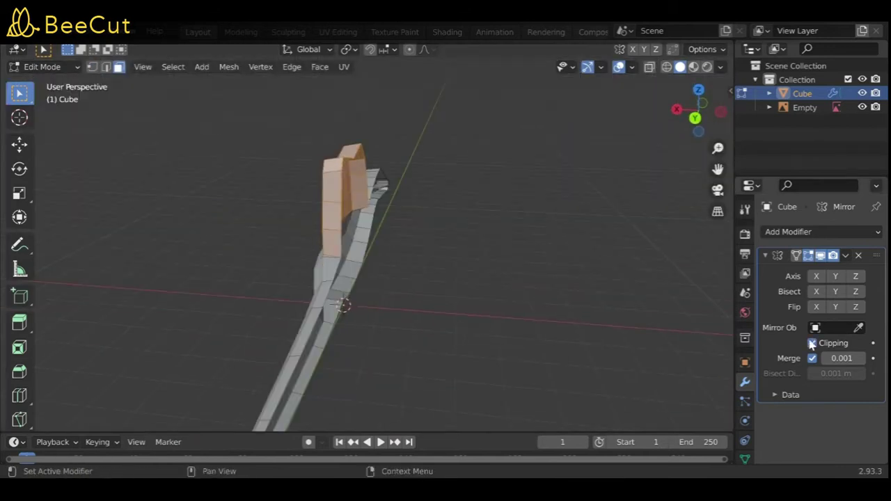
Smooth the selected sail faces with the Smooth tool
{"action": "left_click", "coordinate": [18, 416]}
{"action": "left_click_drag", "start_coordinate": [418, 188], "coordinate": [464, 199]}
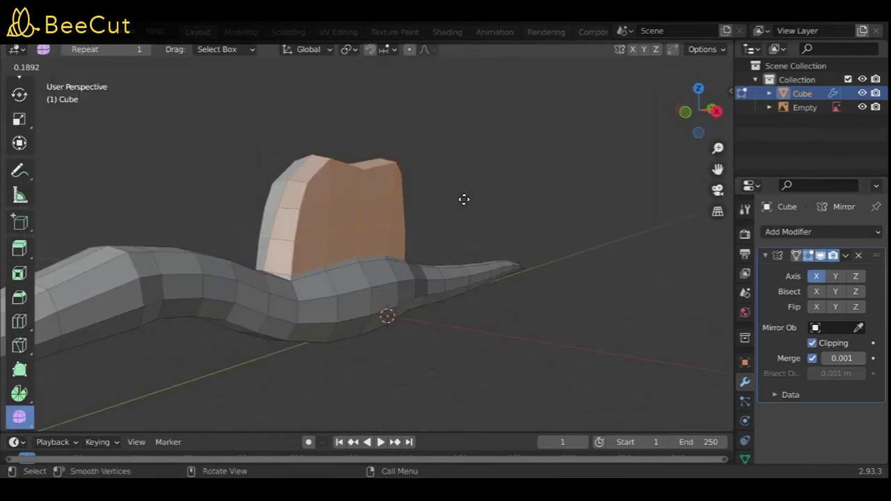
{"action": "left_click", "coordinate": [699, 105]}
{"action": "left_click", "coordinate": [697, 133]}
{"action": "scroll", "coordinate": [18, 209], "scroll_direction": "up", "scroll_amount": 3}
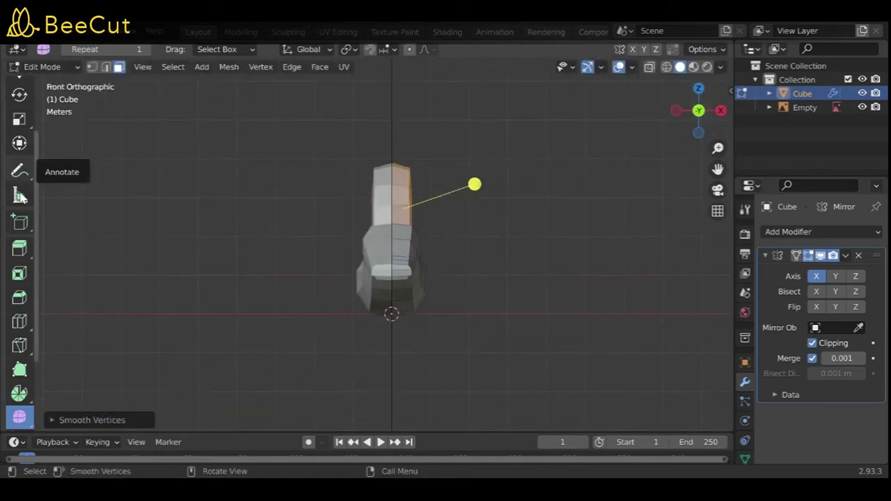
In front view, tilt the sail slightly and shift it along the X axis
{"action": "left_click", "coordinate": [19, 145]}
{"action": "key", "text": "r"}
{"action": "left_click", "coordinate": [437, 265]}
{"action": "key", "text": "g"}
{"action": "key", "text": "x"}
{"action": "left_click", "coordinate": [457, 218]}
{"action": "mouse_move", "coordinate": [457, 218]}
{"action": "middle_mouse_down"}
{"action": "mouse_move", "coordinate": [484, 277]}
{"action": "mouse_move", "coordinate": [454, 237]}
{"action": "middle_mouse_up"}
{"action": "mouse_move", "coordinate": [490, 216]}
{"action": "middle_mouse_down"}
{"action": "mouse_move", "coordinate": [497, 296]}
{"action": "mouse_move", "coordinate": [487, 307]}
{"action": "middle_mouse_up"}
{"action": "scroll", "coordinate": [497, 296], "scroll_direction": "up", "scroll_amount": 3}
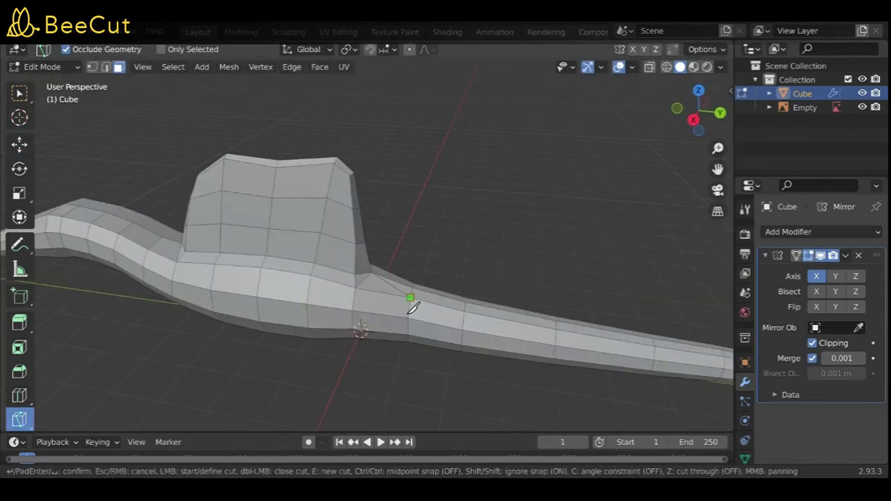
Extrude the selected tail geometry and delete the unwanted faces
{"action": "middle_click_drag", "start_coordinate": [154, 132], "coordinate": [186, 213]}
{"action": "key", "text": "KP_3"}
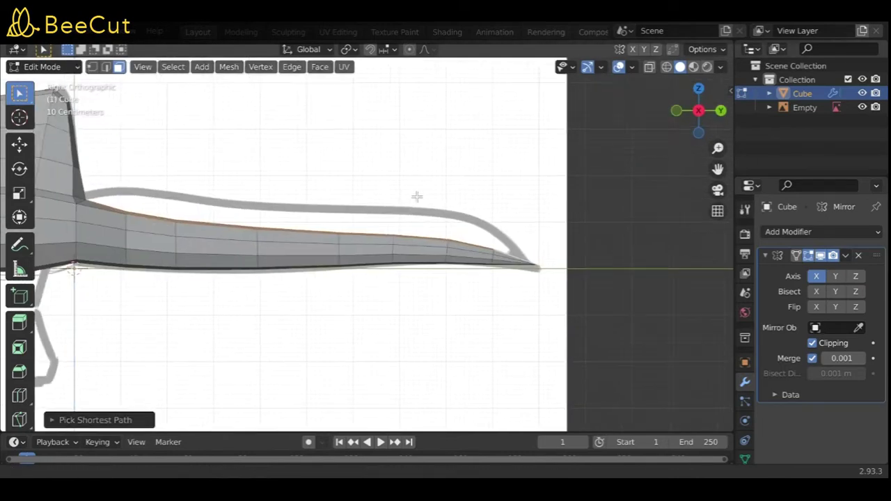
{"action": "key", "text": "e"}
{"action": "left_click", "coordinate": [466, 227]}
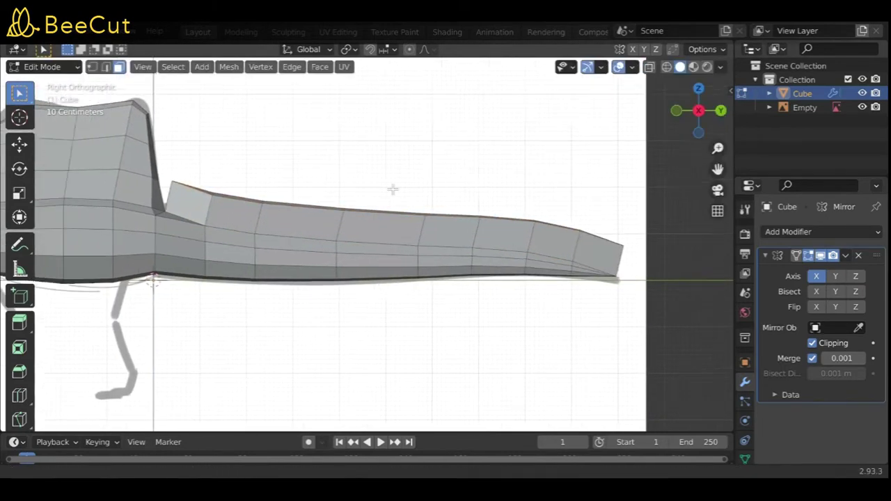
{"action": "scroll", "coordinate": [392, 188], "scroll_direction": "up", "scroll_amount": 3}
{"action": "key", "text": "x"}
{"action": "left_click", "coordinate": [224, 172]}
{"action": "mouse_move", "coordinate": [224, 173]}
{"action": "middle_mouse_down"}
{"action": "mouse_move", "coordinate": [258, 167]}
{"action": "mouse_move", "coordinate": [183, 304]}
{"action": "mouse_move", "coordinate": [258, 240]}
{"action": "middle_mouse_up"}
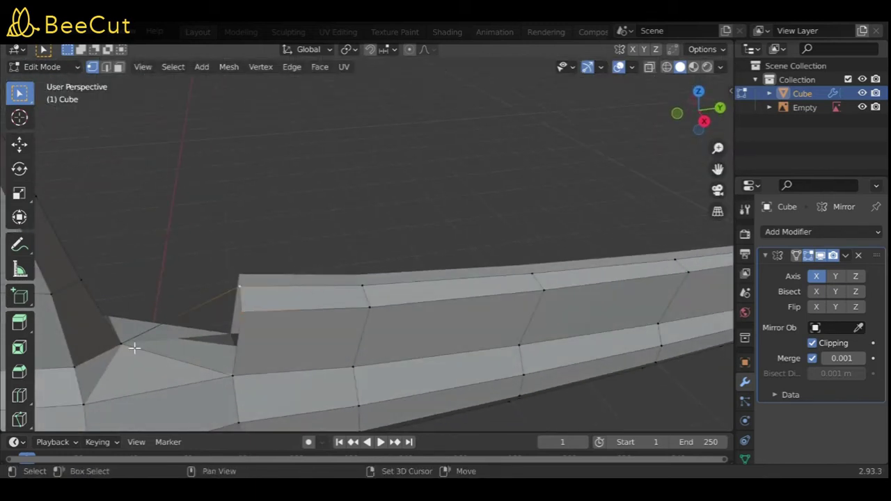
Move the tail's top-edge vertices onto the sketch, lowering the top-right one
{"action": "middle_click_drag", "start_coordinate": [126, 352], "coordinate": [356, 237]}
{"action": "key", "text": "KP_3"}
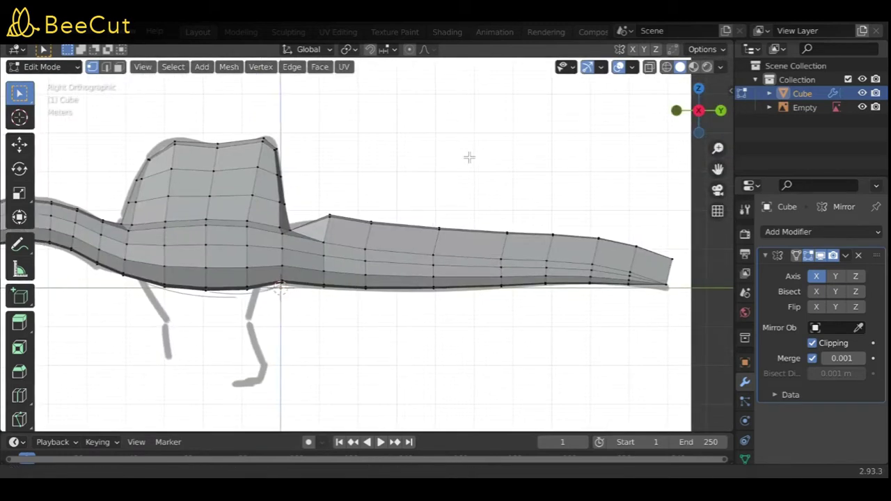
{"action": "scroll", "coordinate": [313, 209], "scroll_direction": "up", "scroll_amount": 3}
{"action": "key", "text": "b"}
{"action": "key", "text": "g"}
{"action": "left_click", "coordinate": [389, 236]}
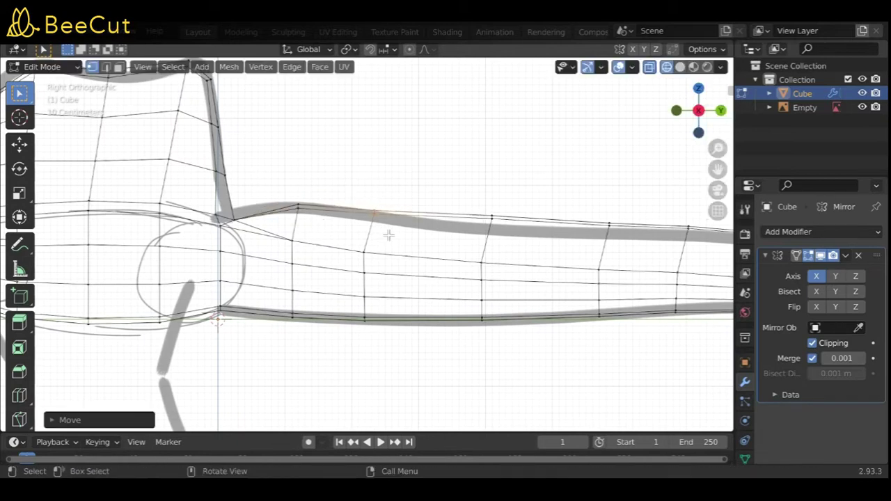
{"action": "middle_click_drag", "start_coordinate": [501, 248], "coordinate": [367, 274], "text": "shift"}
{"action": "key", "text": "g"}
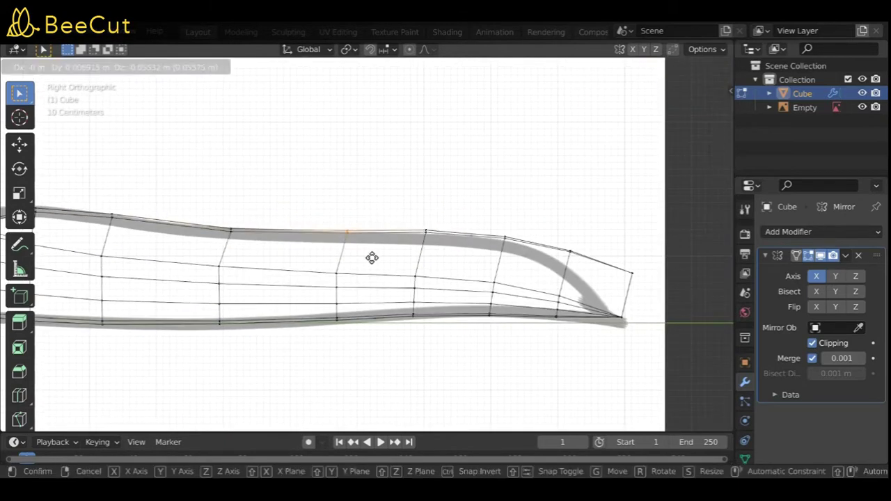
{"action": "left_click", "coordinate": [523, 270]}
{"action": "key", "text": "b"}
{"action": "left_click_drag", "start_coordinate": [524, 270], "coordinate": [585, 237]}
{"action": "key", "text": "g"}
{"action": "left_click", "coordinate": [583, 256]}
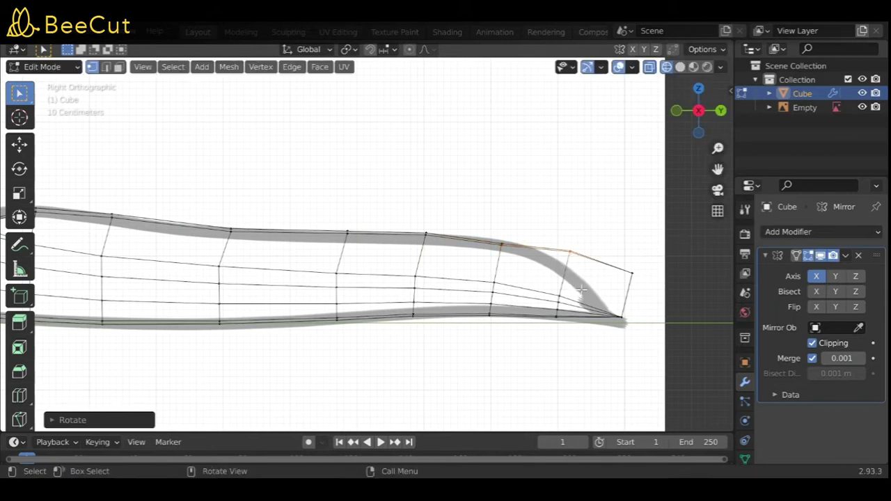
Check the tail tip in solid shading and nudge two more top-edge vertices onto the sketch
{"action": "left_click", "coordinate": [680, 67]}
{"action": "mouse_move", "coordinate": [522, 197]}
{"action": "middle_mouse_down"}
{"action": "mouse_move", "coordinate": [262, 241]}
{"action": "mouse_move", "coordinate": [398, 392]}
{"action": "middle_mouse_up"}
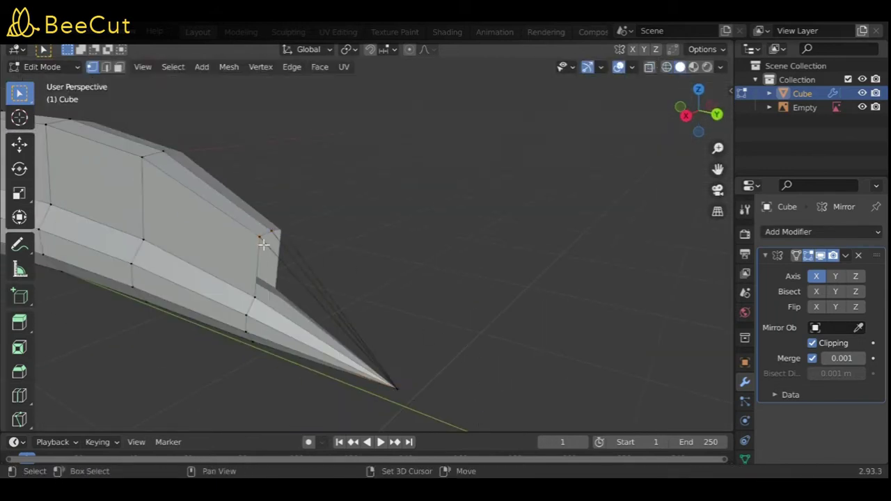
{"action": "middle_click_drag", "start_coordinate": [397, 396], "coordinate": [581, 260]}
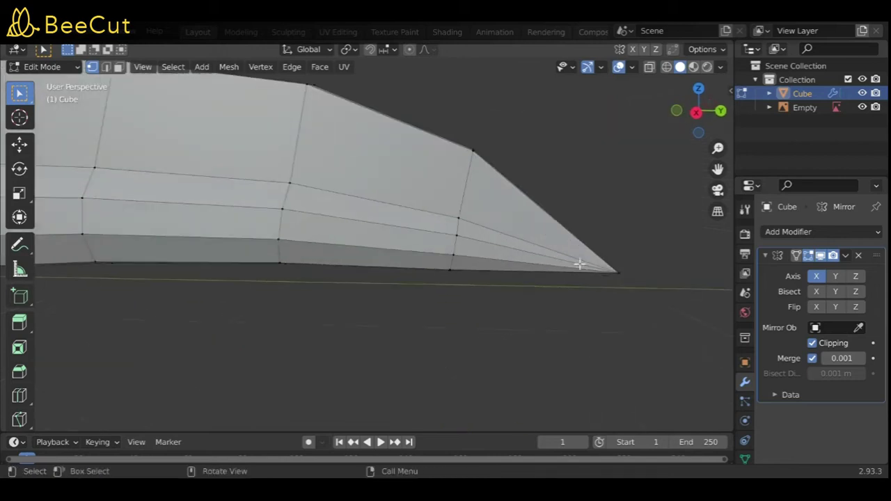
{"action": "key", "text": "KP_3"}
{"action": "scroll", "coordinate": [453, 198], "scroll_direction": "up", "scroll_amount": 3}
{"action": "key", "text": "g"}
{"action": "left_click", "coordinate": [417, 198]}
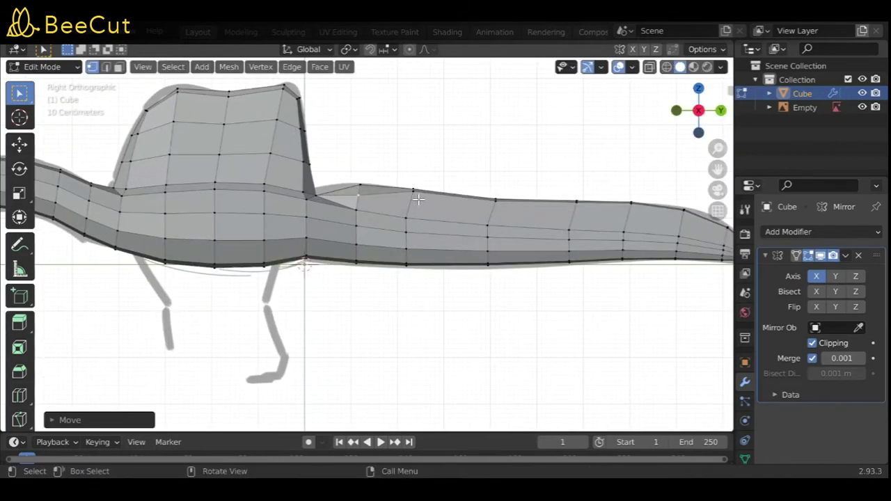
{"action": "key", "text": "g"}
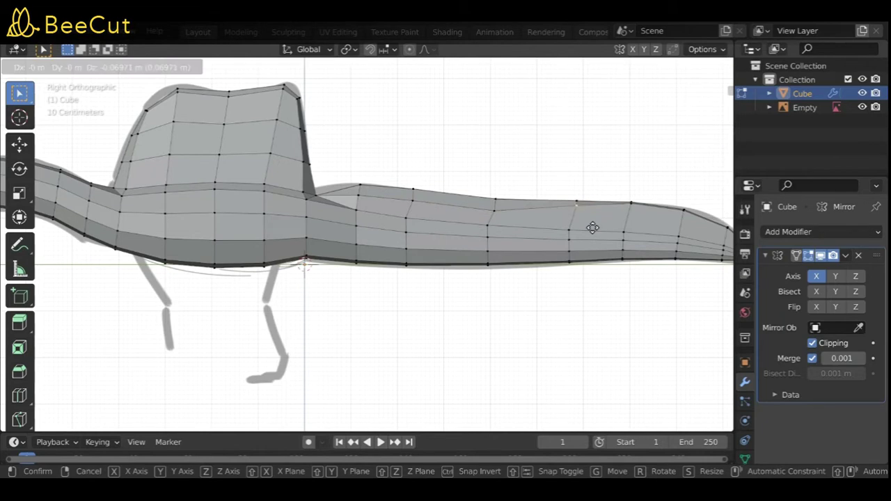
{"action": "left_click", "coordinate": [643, 234]}
{"action": "scroll", "coordinate": [497, 274], "scroll_direction": "up", "scroll_amount": 3}
{"action": "mouse_move", "coordinate": [577, 255]}
{"action": "middle_mouse_down"}
{"action": "mouse_move", "coordinate": [368, 202]}
{"action": "mouse_move", "coordinate": [438, 300]}
{"action": "mouse_move", "coordinate": [126, 331]}
{"action": "middle_mouse_up"}
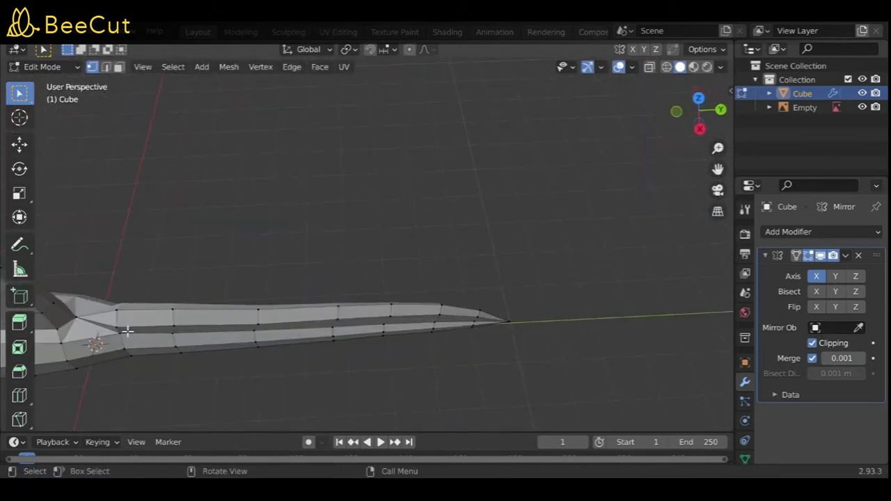
Move a shortest-path strip of tail vertices inward, then switch to Object Mode and back to Edit Mode
{"action": "left_click", "coordinate": [482, 323], "text": "ctrl"}
{"action": "left_click", "coordinate": [699, 98]}
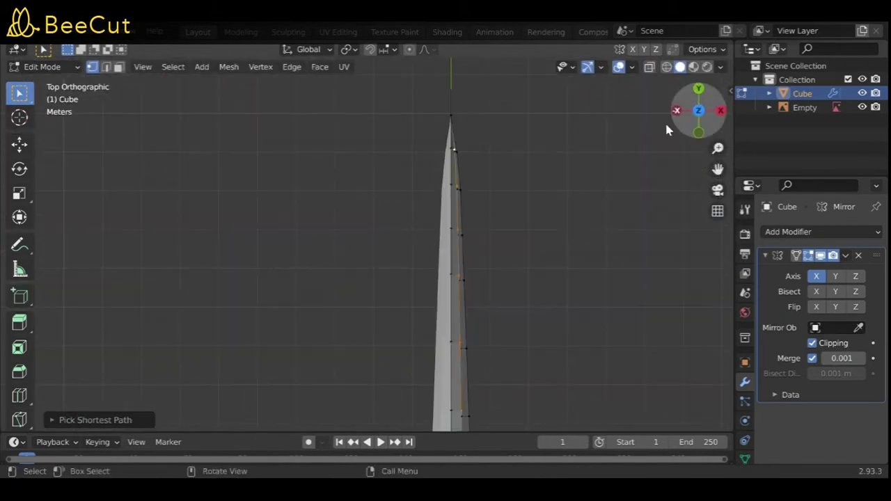
{"action": "left_click", "coordinate": [523, 301]}
{"action": "scroll", "coordinate": [485, 226], "scroll_direction": "up", "scroll_amount": 5}
{"action": "mouse_move", "coordinate": [631, 236]}
{"action": "middle_mouse_down"}
{"action": "mouse_move", "coordinate": [427, 155]}
{"action": "mouse_move", "coordinate": [487, 193]}
{"action": "mouse_move", "coordinate": [627, 181]}
{"action": "mouse_move", "coordinate": [696, 111]}
{"action": "middle_mouse_up"}
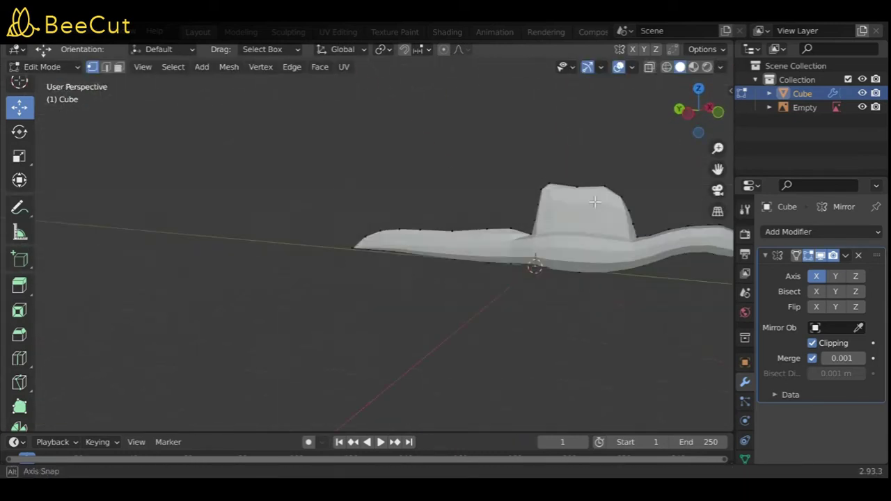
{"action": "left_click", "coordinate": [707, 112]}
{"action": "left_click", "coordinate": [49, 66]}
{"action": "left_click", "coordinate": [63, 86]}
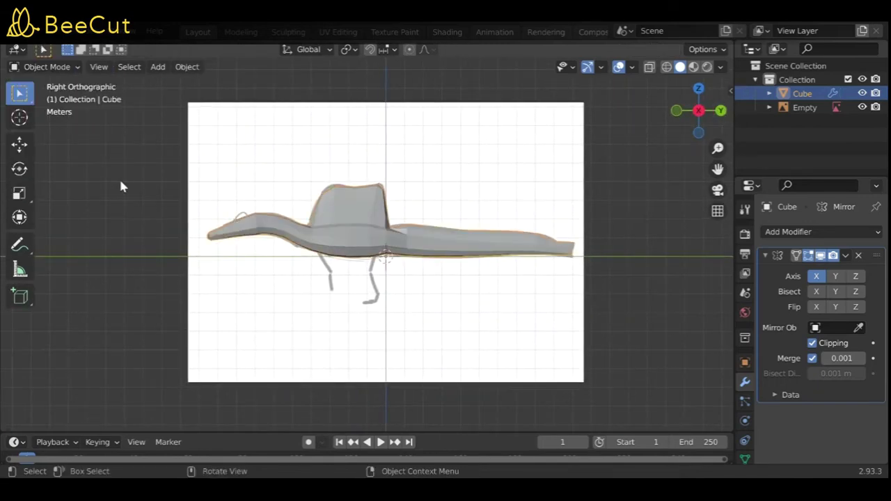
{"action": "scroll", "coordinate": [120, 185], "scroll_direction": "up", "scroll_amount": 3}
{"action": "key", "text": "Tab"}
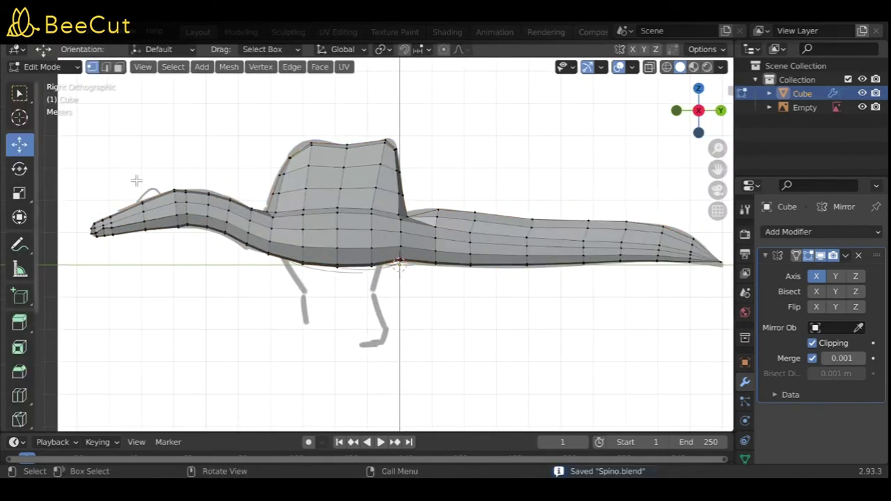
In top wireframe view, rotate the tail's lower half to straighten it and shift it along X
{"action": "middle_click_drag", "start_coordinate": [139, 183], "coordinate": [703, 139]}
{"action": "left_click", "coordinate": [699, 111]}
{"action": "left_click", "coordinate": [666, 67]}
{"action": "left_click_drag", "start_coordinate": [358, 219], "coordinate": [478, 348]}
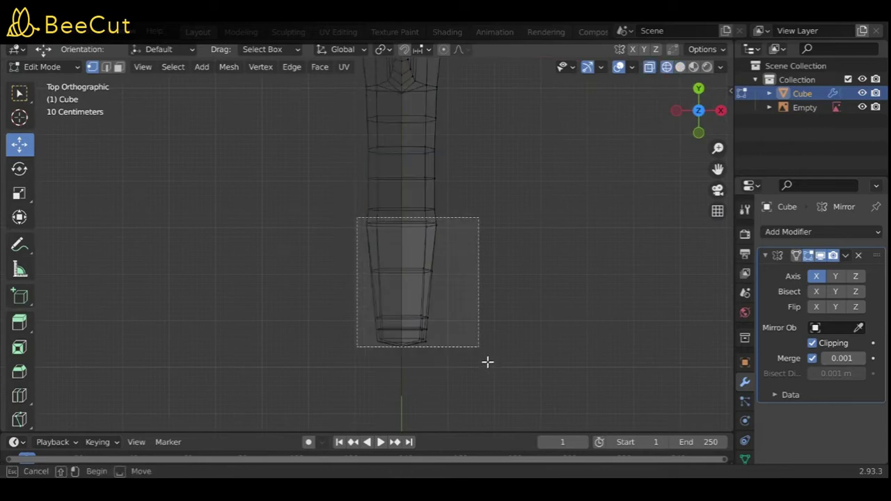
{"action": "key", "text": "r"}
{"action": "key", "text": "Return"}
{"action": "key", "text": "g"}
{"action": "key", "text": "x"}
{"action": "left_click", "coordinate": [466, 309]}
{"action": "left_click", "coordinate": [509, 290]}
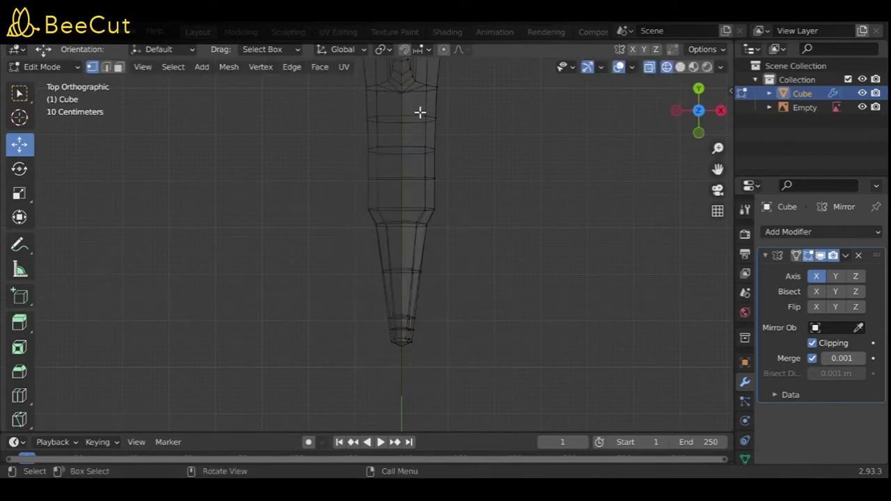
{"action": "left_click_drag", "start_coordinate": [499, 170], "coordinate": [486, 171]}
{"action": "left_click", "coordinate": [517, 208]}
{"action": "scroll", "coordinate": [517, 208], "scroll_direction": "down", "scroll_amount": 3}
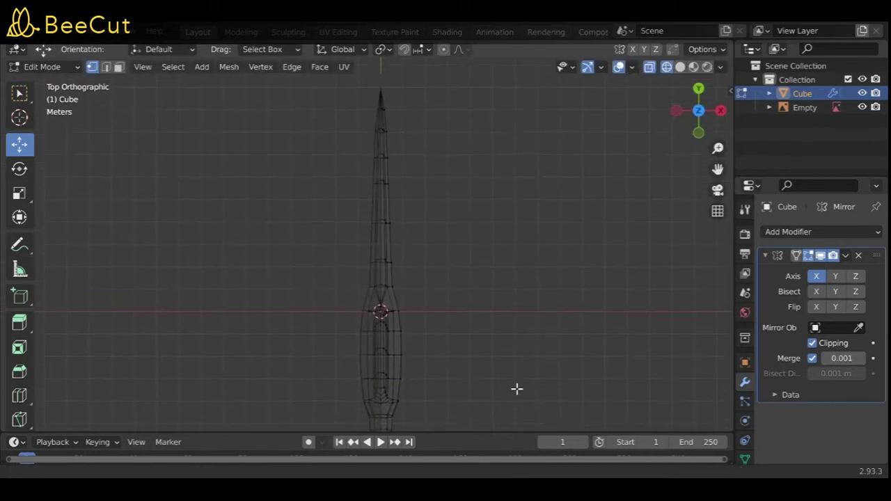
Start a knife cut on the head, then extrude the top of the snout upward and scale it
{"action": "scroll", "coordinate": [374, 316], "scroll_direction": "up", "scroll_amount": 5}
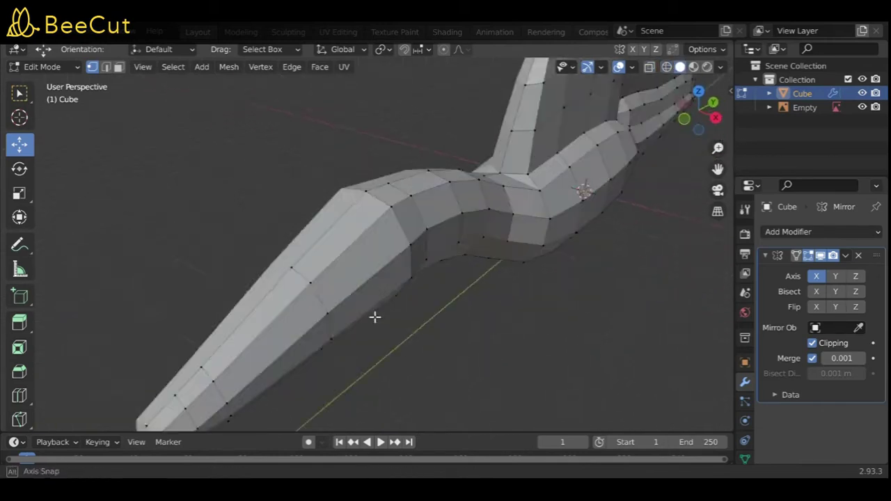
{"action": "scroll", "coordinate": [356, 299], "scroll_direction": "up", "scroll_amount": 2}
{"action": "key", "text": "k"}
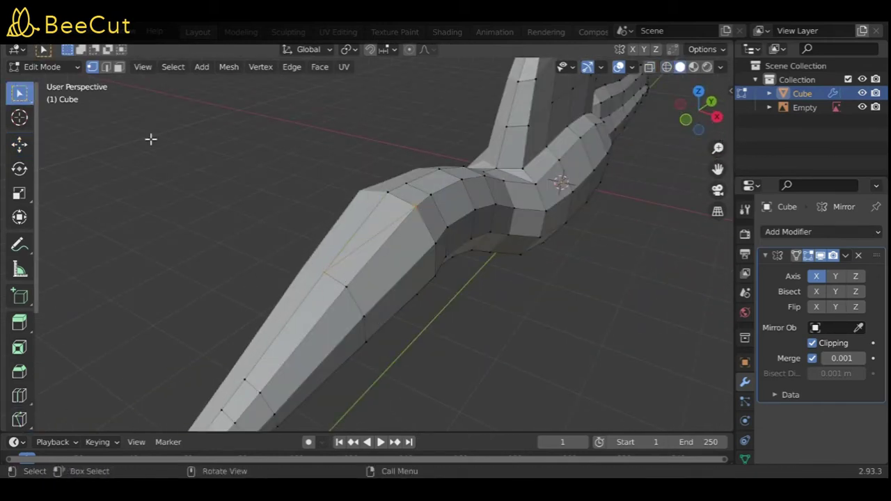
{"action": "left_click", "coordinate": [718, 117]}
{"action": "scroll", "coordinate": [468, 358], "scroll_direction": "up", "scroll_amount": 3}
{"action": "scroll", "coordinate": [483, 344], "scroll_direction": "up", "scroll_amount": 3}
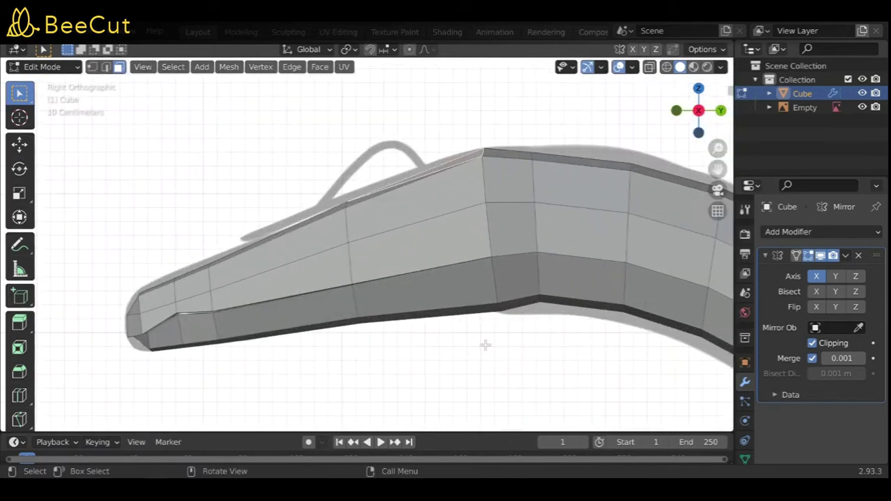
{"action": "key", "text": "e"}
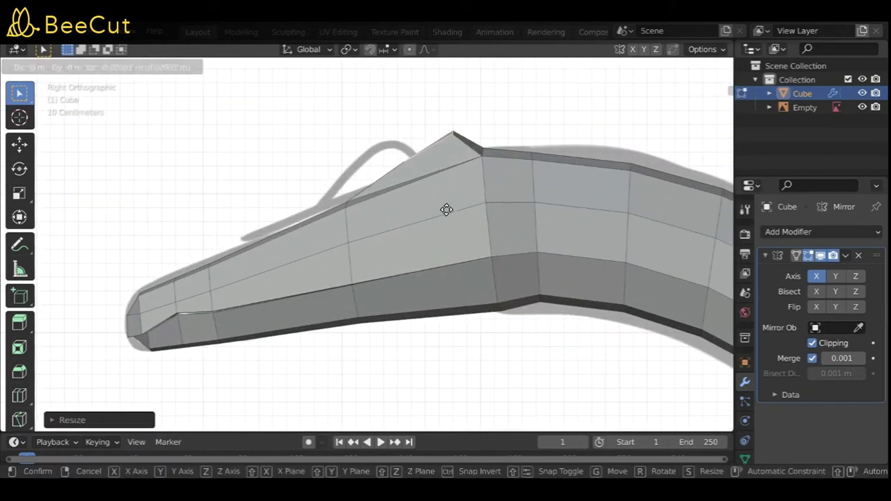
{"action": "left_click", "coordinate": [469, 205]}
Narrow the snout along X from the top view
{"action": "mouse_move", "coordinate": [469, 204]}
{"action": "middle_mouse_down"}
{"action": "mouse_move", "coordinate": [568, 358]}
{"action": "mouse_move", "coordinate": [491, 110]}
{"action": "middle_mouse_up"}
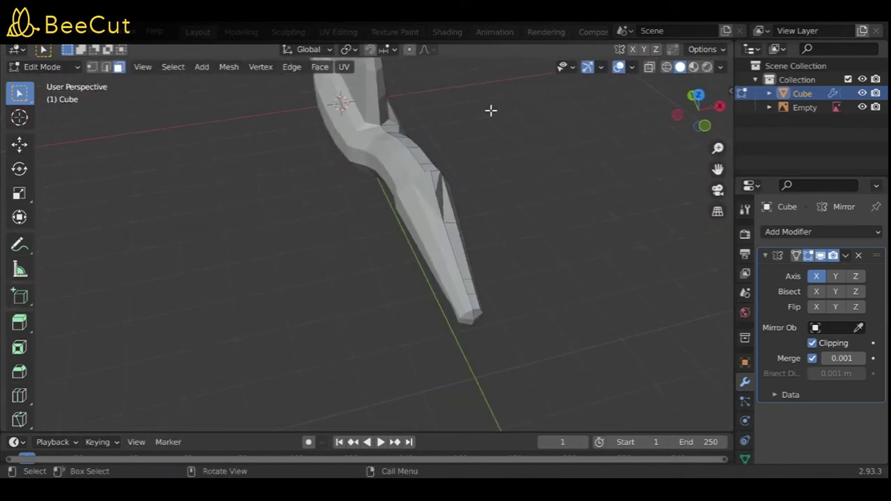
{"action": "left_click", "coordinate": [698, 97]}
{"action": "left_click_drag", "start_coordinate": [489, 217], "coordinate": [488, 216]}
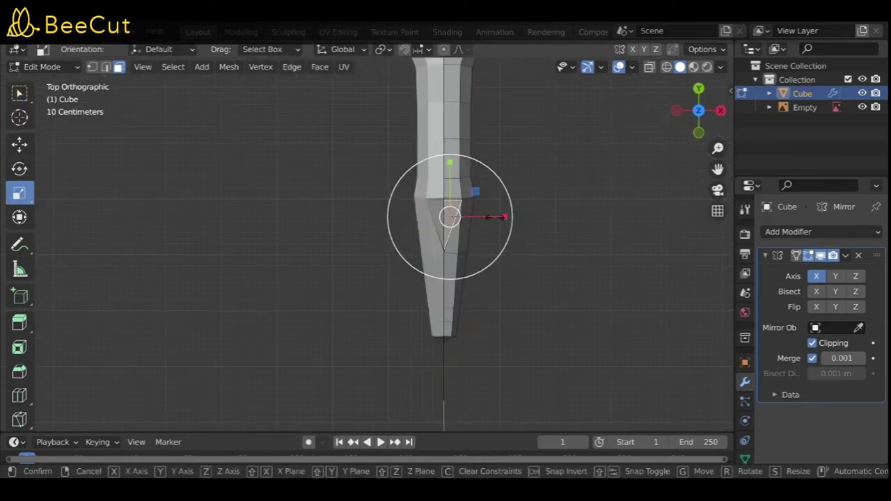
{"action": "left_click", "coordinate": [446, 216]}
{"action": "mouse_move", "coordinate": [446, 216]}
{"action": "middle_mouse_down"}
{"action": "mouse_move", "coordinate": [488, 155]}
{"action": "mouse_move", "coordinate": [545, 181]}
{"action": "middle_mouse_up"}
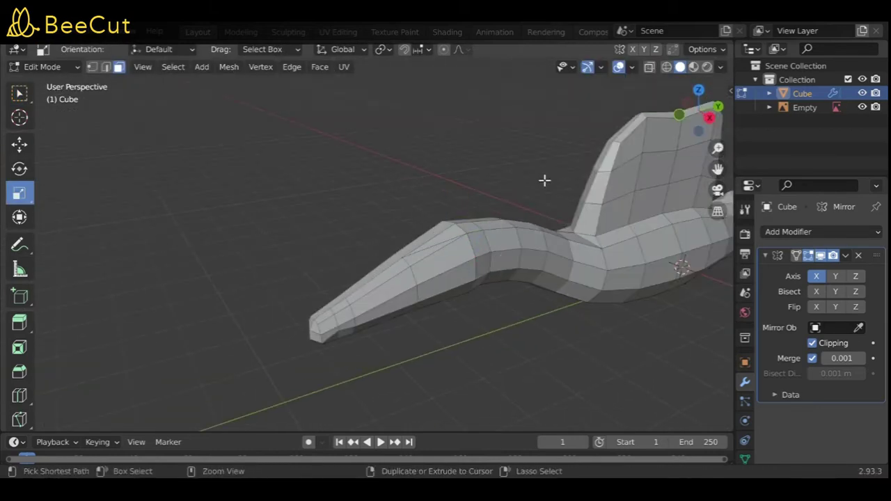
Finish the new edge across the top of the head and return to the side view
{"action": "left_click", "coordinate": [699, 93]}
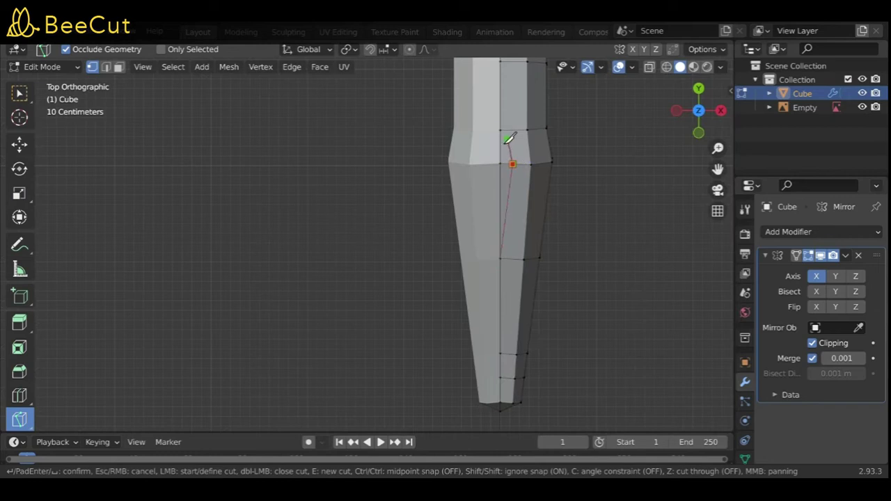
{"action": "left_click", "coordinate": [20, 93]}
{"action": "middle_click_drag", "start_coordinate": [42, 91], "coordinate": [120, 66]}
{"action": "middle_click_drag", "start_coordinate": [237, 308], "coordinate": [617, 183]}
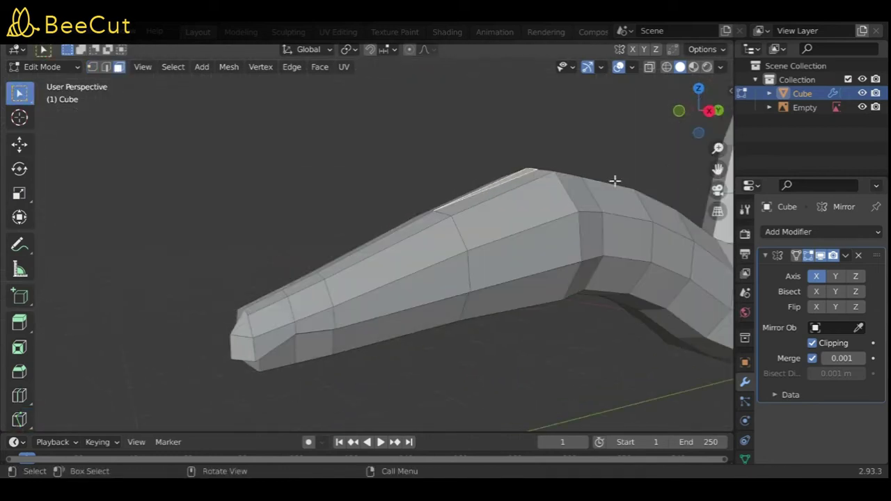
{"action": "key", "text": "KP_3"}
Extrude the head top into a crest, tilt it and move its tip up
{"action": "key", "text": "e"}
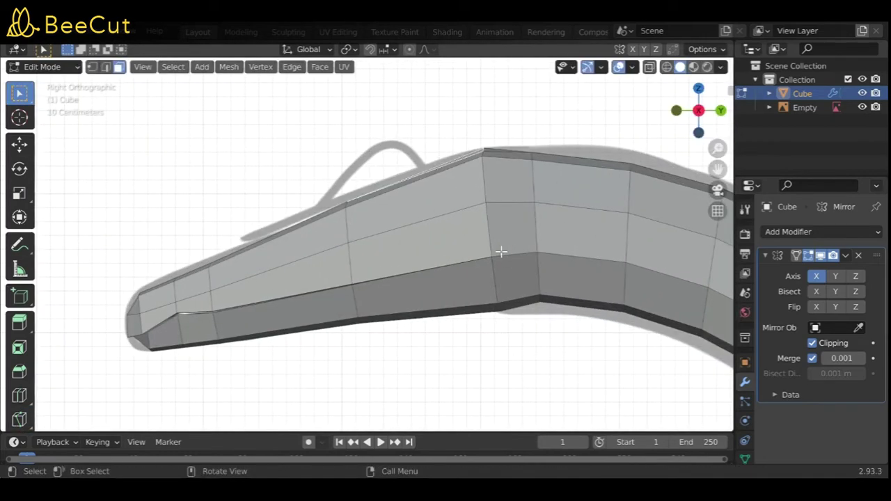
{"action": "key", "text": "e"}
{"action": "left_click", "coordinate": [478, 298]}
{"action": "key", "text": "g"}
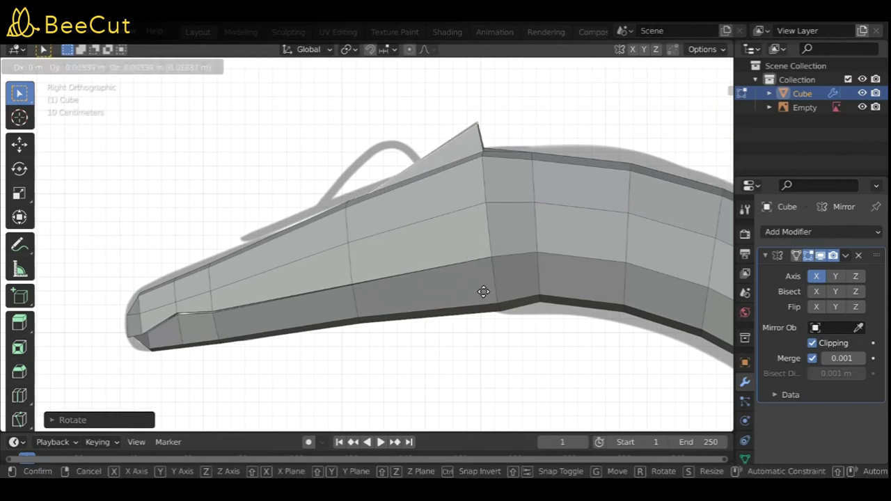
{"action": "left_click", "coordinate": [440, 262]}
{"action": "mouse_move", "coordinate": [440, 263]}
{"action": "middle_mouse_down"}
{"action": "mouse_move", "coordinate": [383, 215]}
{"action": "mouse_move", "coordinate": [281, 221]}
{"action": "mouse_move", "coordinate": [538, 191]}
{"action": "middle_mouse_up"}
Switch to vertex selection and look over the crest from the side and around the head
{"action": "key", "text": "1"}
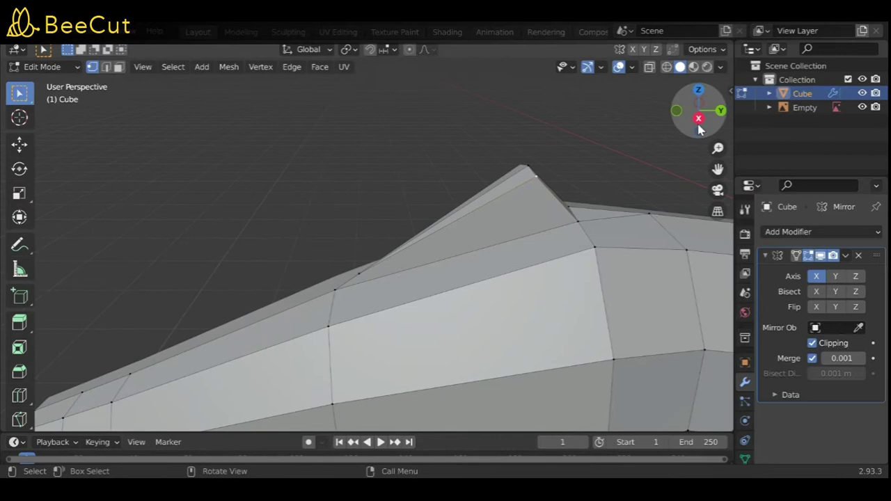
{"action": "left_click", "coordinate": [699, 119]}
{"action": "scroll", "coordinate": [534, 175], "scroll_direction": "down", "scroll_amount": 3}
{"action": "left_click_drag", "start_coordinate": [696, 97], "coordinate": [491, 239]}
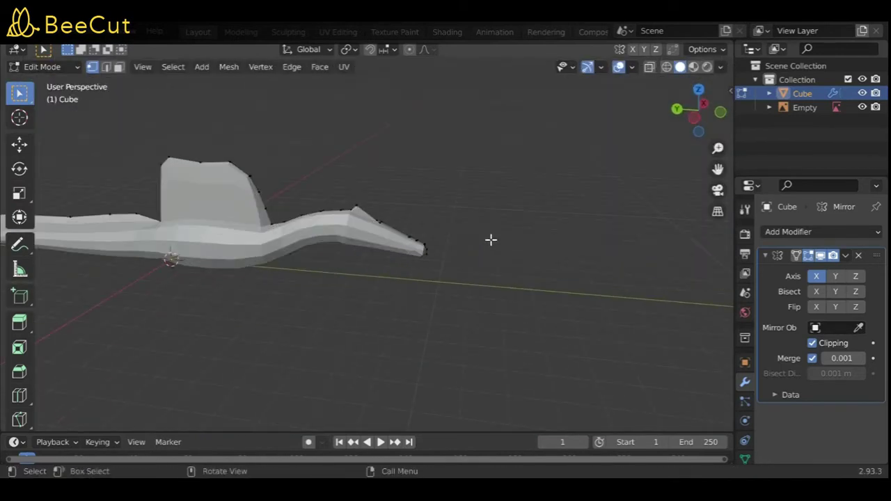
{"action": "scroll", "coordinate": [491, 239], "scroll_direction": "up", "scroll_amount": 3}
{"action": "middle_click_drag", "start_coordinate": [491, 239], "coordinate": [447, 253]}
Go to Object Mode and orbit to inspect the whole body lengthwise
{"action": "left_click", "coordinate": [50, 83]}
{"action": "middle_click_drag", "start_coordinate": [440, 204], "coordinate": [589, 166]}
{"action": "key", "text": "Tab"}
{"action": "key", "text": "Tab"}
{"action": "mouse_move", "coordinate": [338, 290]}
{"action": "middle_mouse_down"}
{"action": "mouse_move", "coordinate": [419, 311]}
{"action": "mouse_move", "coordinate": [349, 311]}
{"action": "middle_mouse_up"}
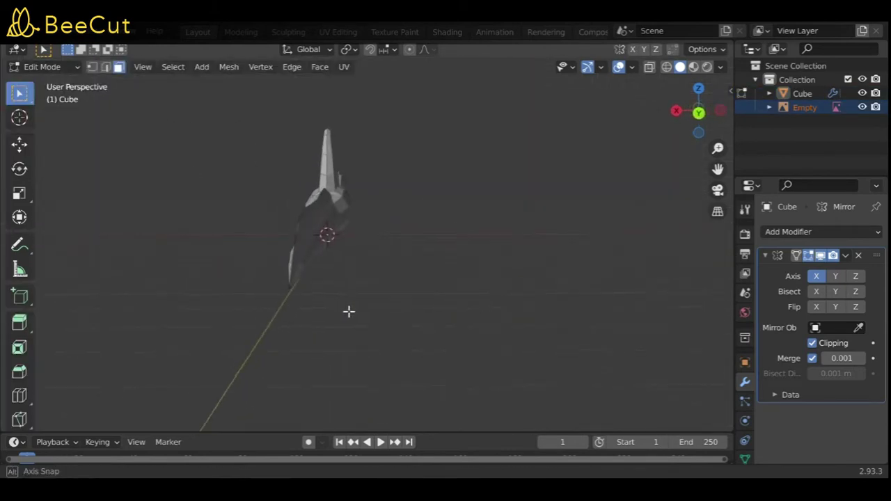
{"action": "key", "text": "Tab"}
{"action": "middle_click_drag", "start_coordinate": [64, 85], "coordinate": [512, 276]}
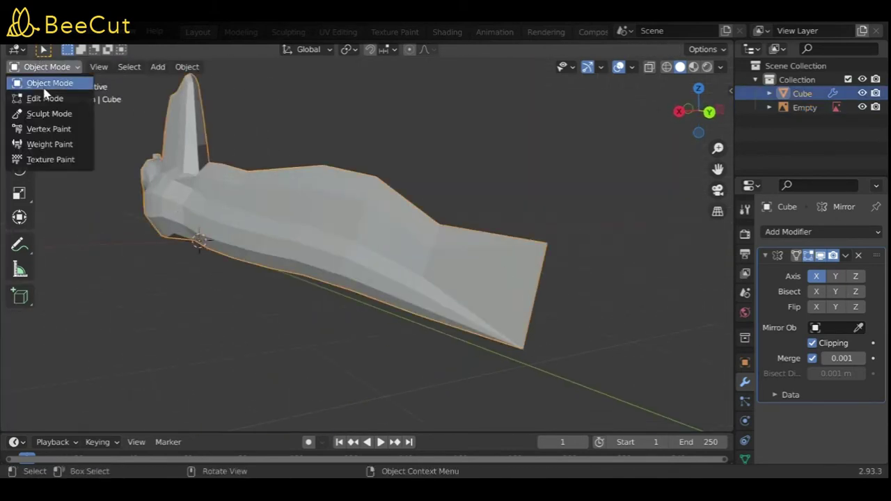
Merge the tail-tip vertices at their center and shift the point sideways in top view
{"action": "left_click", "coordinate": [45, 98]}
{"action": "key", "text": "KP_3"}
{"action": "scroll", "coordinate": [379, 181], "scroll_direction": "up", "scroll_amount": 2}
{"action": "left_click", "coordinate": [376, 182]}
{"action": "key", "text": "Tab"}
{"action": "key", "text": "Tab"}
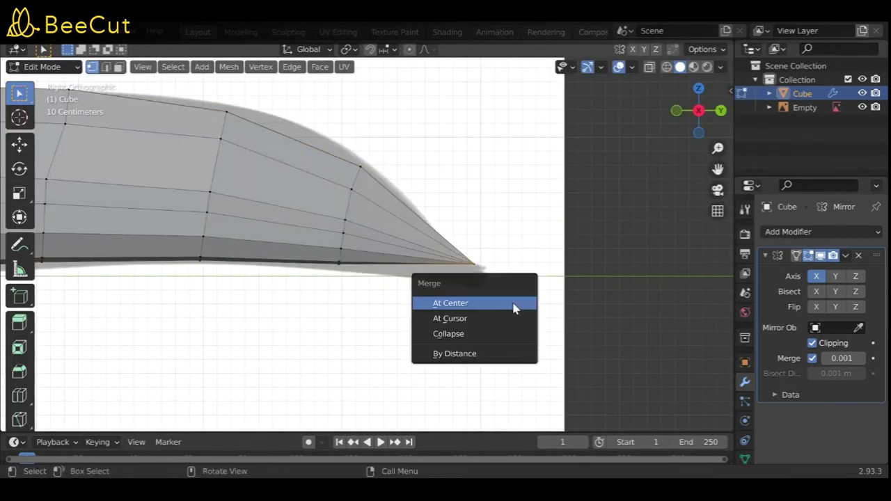
{"action": "left_click", "coordinate": [514, 309]}
{"action": "middle_click_drag", "start_coordinate": [514, 308], "coordinate": [199, 142]}
{"action": "key", "text": "KP_7"}
{"action": "key", "text": "g"}
{"action": "left_click", "coordinate": [613, 144]}
Switch the body between Object and Edit Mode and orbit to review the mesh
{"action": "left_click", "coordinate": [45, 67]}
{"action": "left_click", "coordinate": [60, 84]}
{"action": "mouse_move", "coordinate": [60, 84]}
{"action": "middle_mouse_down"}
{"action": "mouse_move", "coordinate": [225, 104]}
{"action": "mouse_move", "coordinate": [377, 167]}
{"action": "middle_mouse_up"}
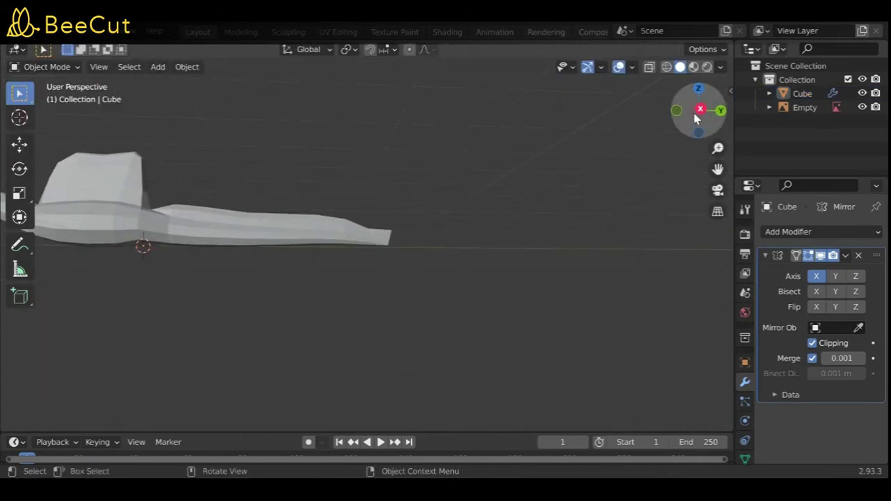
{"action": "left_click", "coordinate": [699, 111]}
{"action": "left_click", "coordinate": [38, 97]}
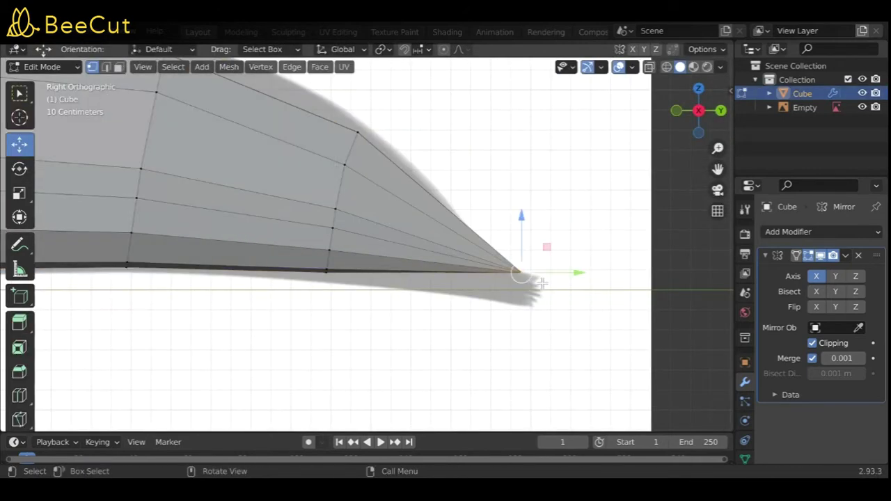
{"action": "left_click", "coordinate": [42, 67]}
{"action": "left_click", "coordinate": [37, 82]}
{"action": "left_click", "coordinate": [42, 66]}
{"action": "left_click", "coordinate": [60, 94]}
{"action": "middle_click_drag", "start_coordinate": [60, 94], "coordinate": [341, 221]}
{"action": "scroll", "coordinate": [342, 222], "scroll_direction": "down", "scroll_amount": 3}
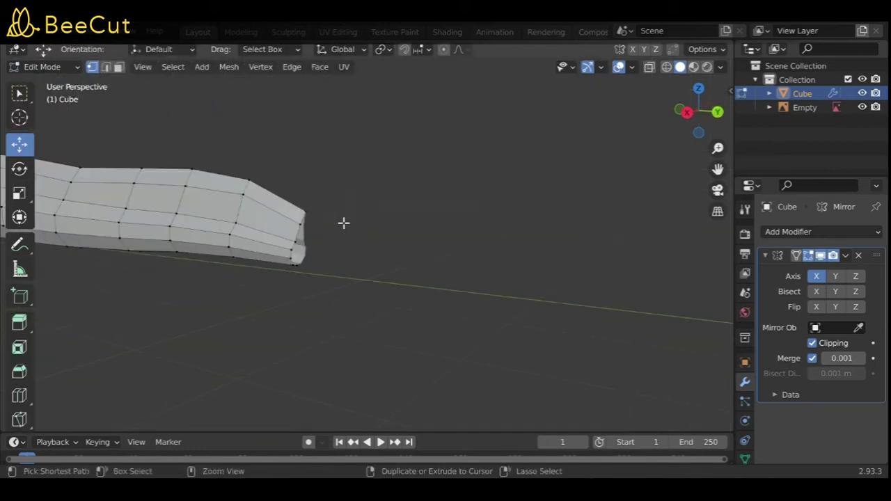
{"action": "scroll", "coordinate": [343, 222], "scroll_direction": "down", "scroll_amount": 2}
Save Spino.blend and return the body to Edit Mode in side view over the reference
{"action": "key", "text": "ctrl+s"}
{"action": "left_click", "coordinate": [42, 67]}
{"action": "left_click", "coordinate": [37, 82]}
{"action": "left_click", "coordinate": [45, 98]}
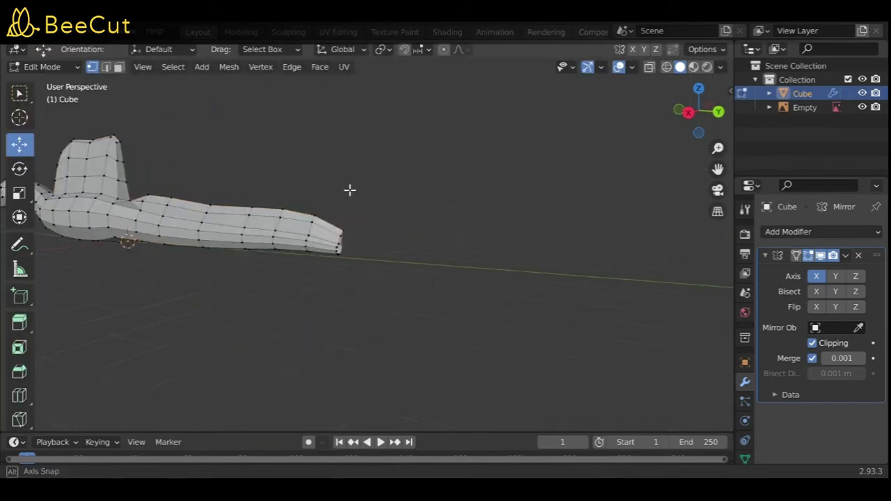
{"action": "scroll", "coordinate": [404, 183], "scroll_direction": "up", "scroll_amount": 2}
{"action": "key", "text": "KP_3"}
{"action": "scroll", "coordinate": [450, 177], "scroll_direction": "up", "scroll_amount": 4}
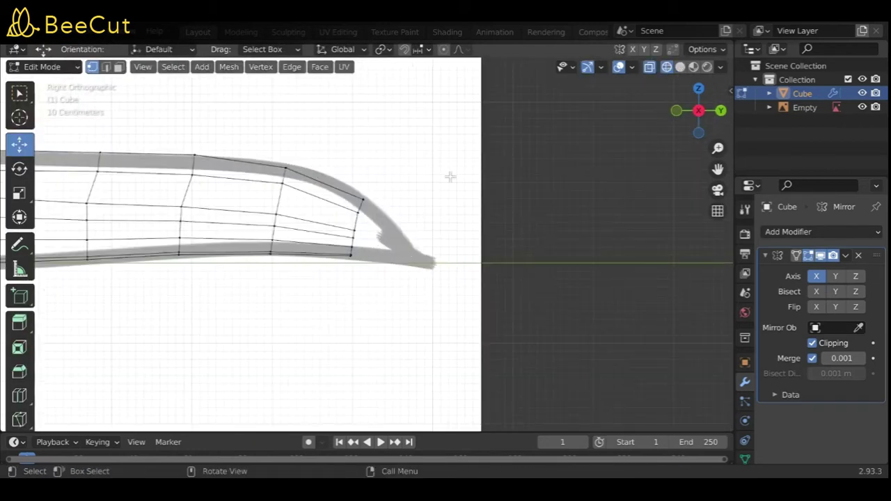
Extrude the end edge, merge it at center and move the point to the reference tip
{"action": "key", "text": "e"}
{"action": "left_click", "coordinate": [427, 312]}
{"action": "key", "text": "m"}
{"action": "left_click", "coordinate": [427, 313]}
{"action": "key", "text": "g"}
{"action": "left_click", "coordinate": [456, 327]}
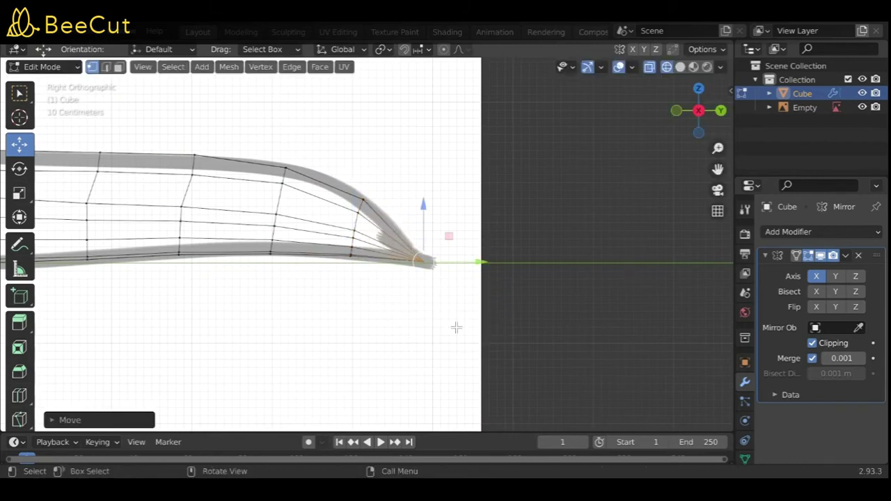
Leave Edit Mode and orbit to check the whole body from the side
{"action": "key", "text": "Tab"}
{"action": "left_click", "coordinate": [456, 327]}
{"action": "mouse_move", "coordinate": [456, 327]}
{"action": "middle_mouse_down"}
{"action": "mouse_move", "coordinate": [351, 209]}
{"action": "mouse_move", "coordinate": [256, 225]}
{"action": "middle_mouse_up"}
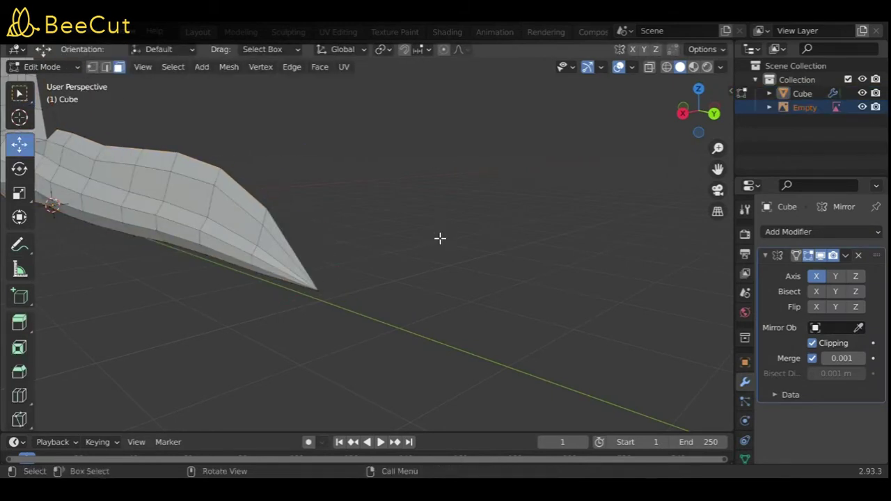
{"action": "mouse_move", "coordinate": [440, 239]}
{"action": "middle_mouse_down"}
{"action": "mouse_move", "coordinate": [450, 211]}
{"action": "mouse_move", "coordinate": [550, 230]}
{"action": "mouse_move", "coordinate": [570, 250]}
{"action": "middle_mouse_up"}
{"action": "key", "text": "Tab"}
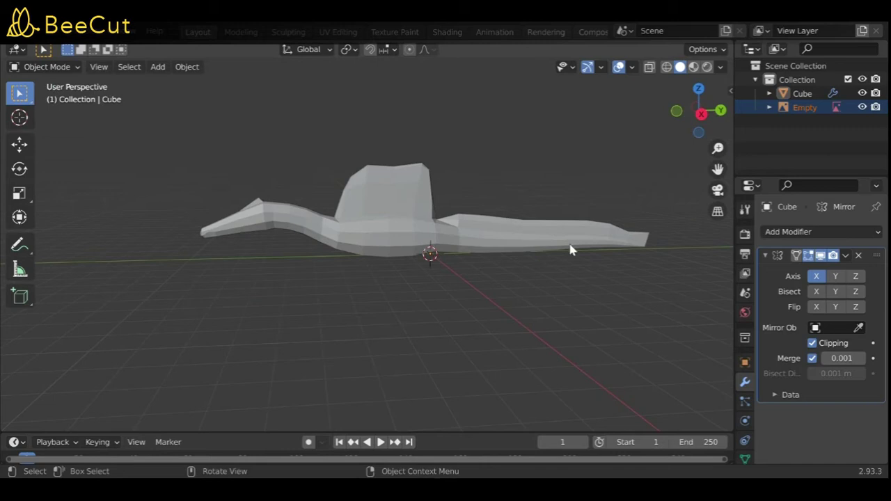
{"action": "left_click", "coordinate": [569, 250]}
{"action": "left_click", "coordinate": [701, 114]}
{"action": "key", "text": "shift+d"}
{"action": "right_click", "coordinate": [422, 193]}
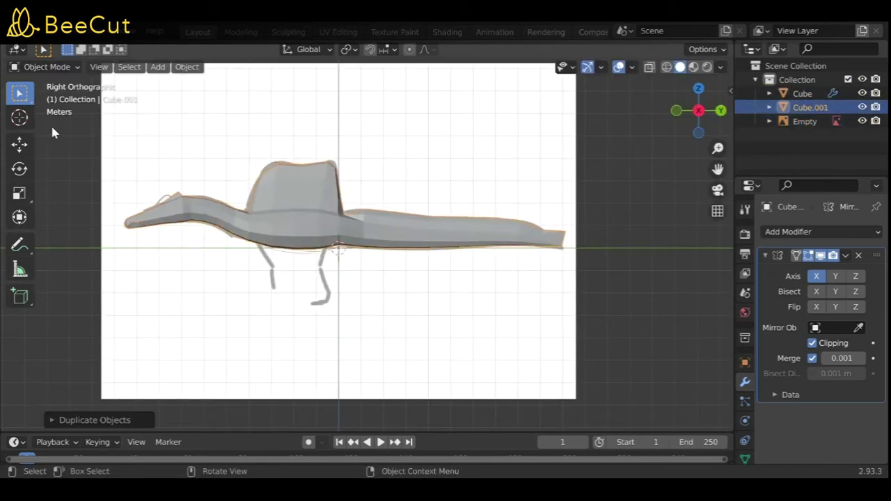
{"action": "key", "text": "Tab"}
{"action": "key", "text": "g"}
{"action": "left_click", "coordinate": [62, 104]}
{"action": "left_click", "coordinate": [63, 82]}
{"action": "left_click", "coordinate": [296, 207], "text": "shift"}
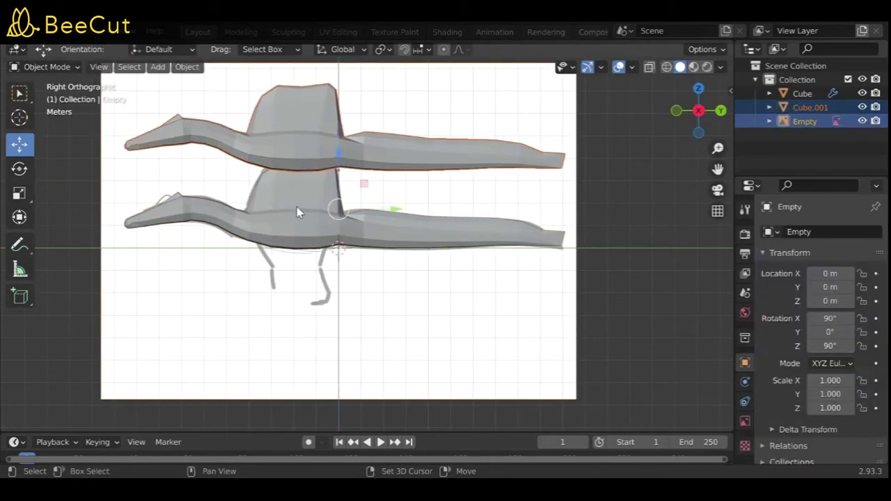
{"action": "left_click", "coordinate": [42, 66]}
{"action": "left_click", "coordinate": [45, 99]}
{"action": "left_click", "coordinate": [49, 83]}
{"action": "middle_click_drag", "start_coordinate": [335, 251], "coordinate": [471, 268], "text": "shift"}
{"action": "scroll", "coordinate": [397, 316], "scroll_direction": "up", "scroll_amount": 3}
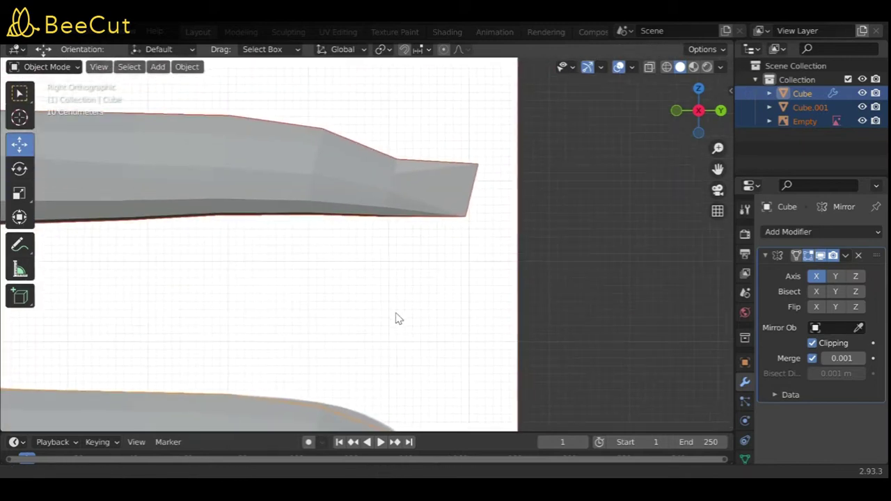
{"action": "left_click", "coordinate": [412, 202]}
{"action": "scroll", "coordinate": [382, 255], "scroll_direction": "down", "scroll_amount": 3}
{"action": "key", "text": "Delete"}
{"action": "scroll", "coordinate": [532, 204], "scroll_direction": "up", "scroll_amount": 2}
{"action": "left_click", "coordinate": [488, 286]}
{"action": "key", "text": "Tab"}
{"action": "mouse_move", "coordinate": [488, 286]}
{"action": "middle_mouse_down"}
{"action": "mouse_move", "coordinate": [388, 227]}
{"action": "mouse_move", "coordinate": [493, 270]}
{"action": "mouse_move", "coordinate": [548, 383]}
{"action": "mouse_move", "coordinate": [418, 279]}
{"action": "mouse_move", "coordinate": [358, 164]}
{"action": "mouse_move", "coordinate": [364, 239]}
{"action": "mouse_move", "coordinate": [411, 230]}
{"action": "middle_mouse_up"}
{"action": "scroll", "coordinate": [359, 164], "scroll_direction": "up", "scroll_amount": 2}
{"action": "scroll", "coordinate": [469, 277], "scroll_direction": "up", "scroll_amount": 3}
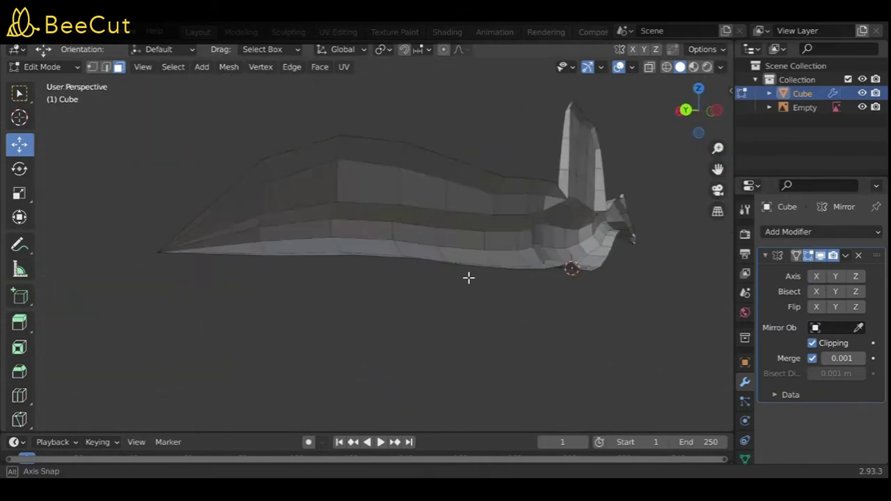
{"action": "middle_click_drag", "start_coordinate": [470, 277], "coordinate": [380, 320]}
{"action": "left_click", "coordinate": [43, 66]}
{"action": "left_click", "coordinate": [42, 79]}
{"action": "middle_click_drag", "start_coordinate": [167, 202], "coordinate": [169, 183]}
{"action": "key", "text": "Tab"}
{"action": "key", "text": "Tab"}
{"action": "key", "text": "Tab"}
{"action": "middle_click_drag", "start_coordinate": [169, 175], "coordinate": [469, 165]}
{"action": "scroll", "coordinate": [466, 169], "scroll_direction": "down", "scroll_amount": 4}
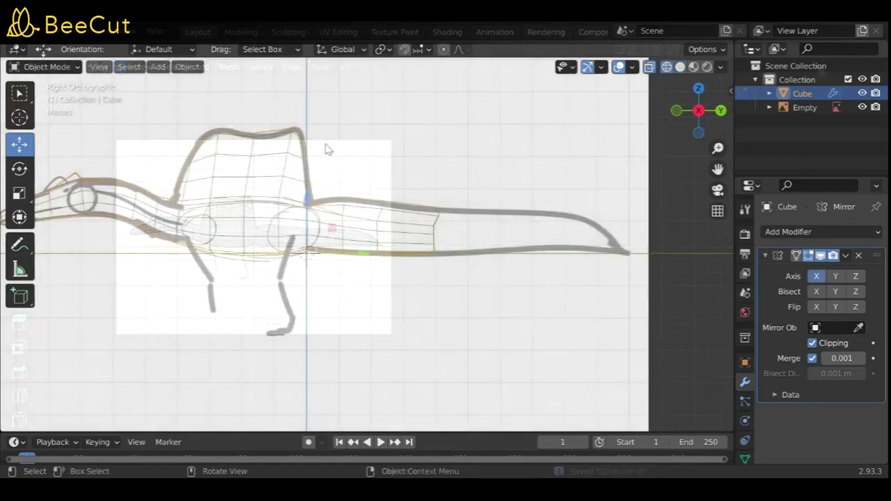
Put the original body mesh back into Edit Mode and zoom in
{"action": "left_click", "coordinate": [42, 67]}
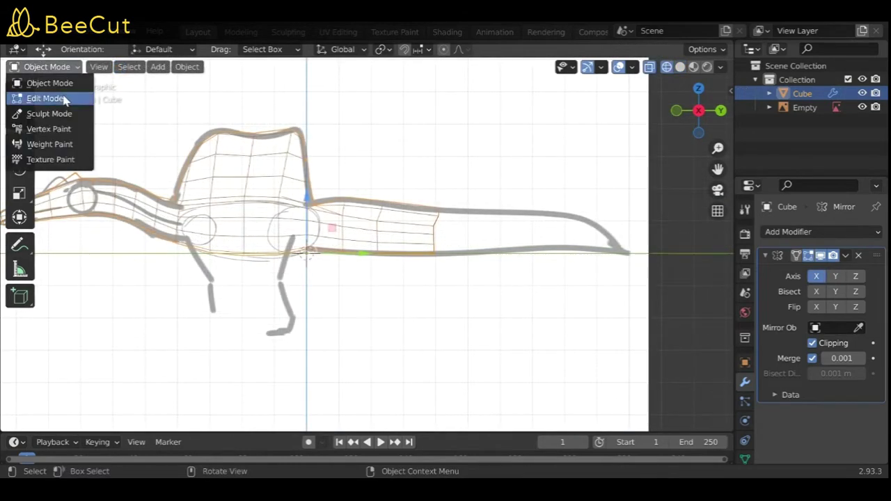
{"action": "left_click", "coordinate": [40, 96]}
{"action": "scroll", "coordinate": [262, 181], "scroll_direction": "up", "scroll_amount": 3}
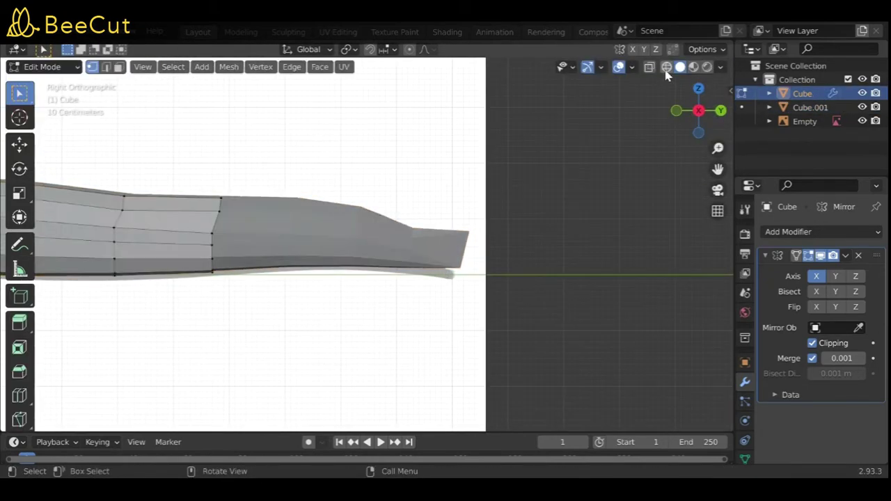
Scale the extruded tail end toward a tip and thin it by shifting vertices in top view
{"action": "left_click", "coordinate": [396, 310]}
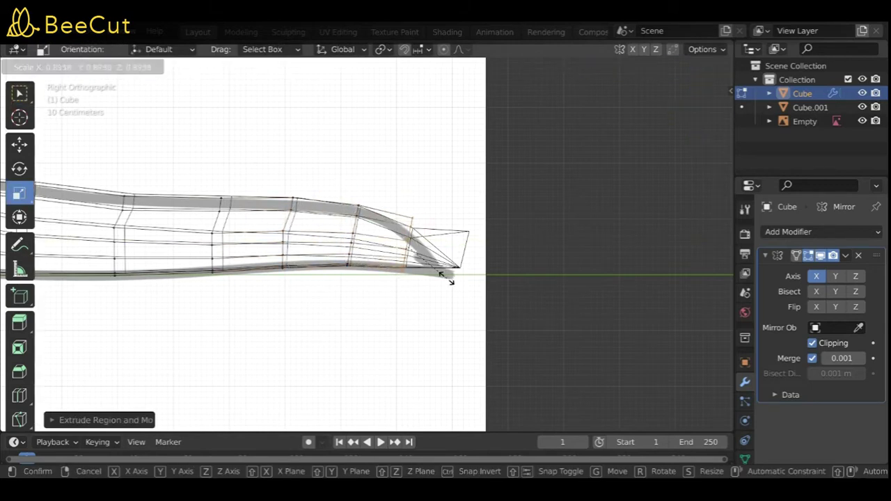
{"action": "left_click_drag", "start_coordinate": [497, 294], "coordinate": [499, 300]}
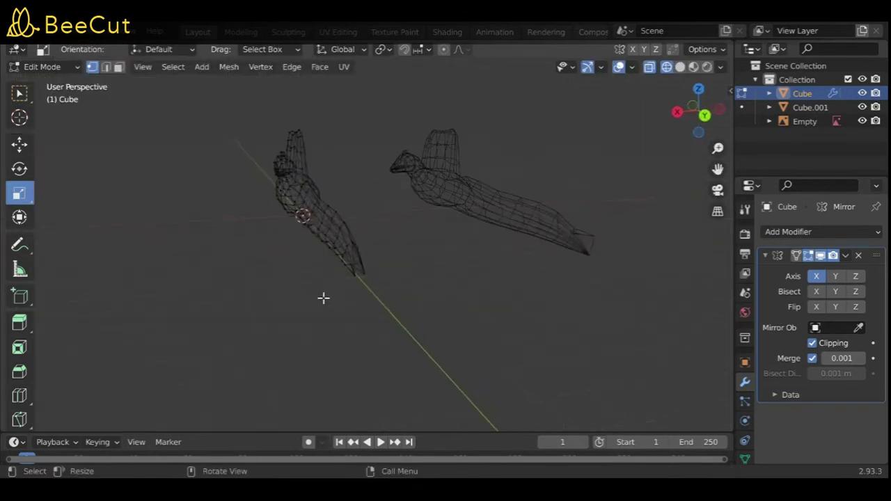
{"action": "left_click", "coordinate": [348, 302]}
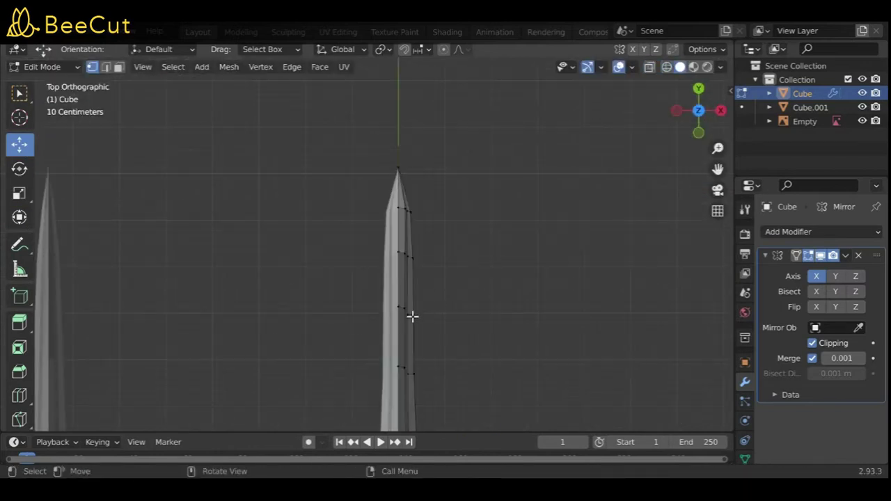
{"action": "left_click_drag", "start_coordinate": [464, 259], "coordinate": [462, 265]}
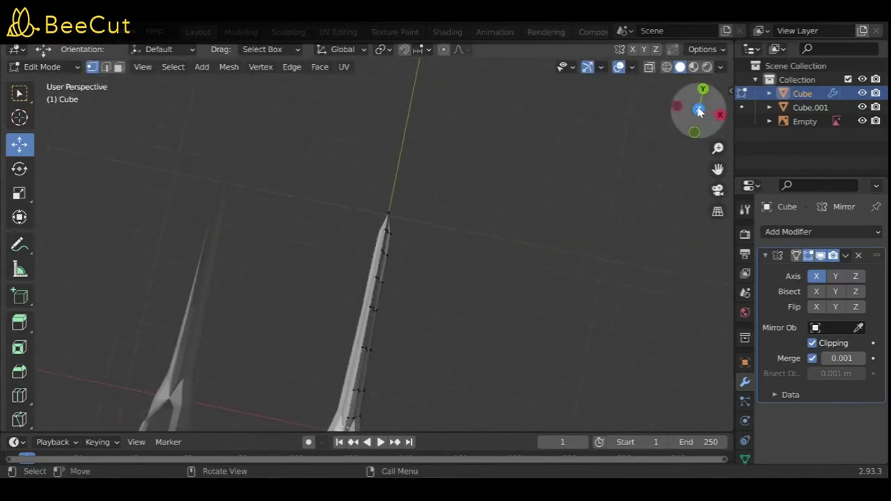
{"action": "left_click", "coordinate": [699, 112]}
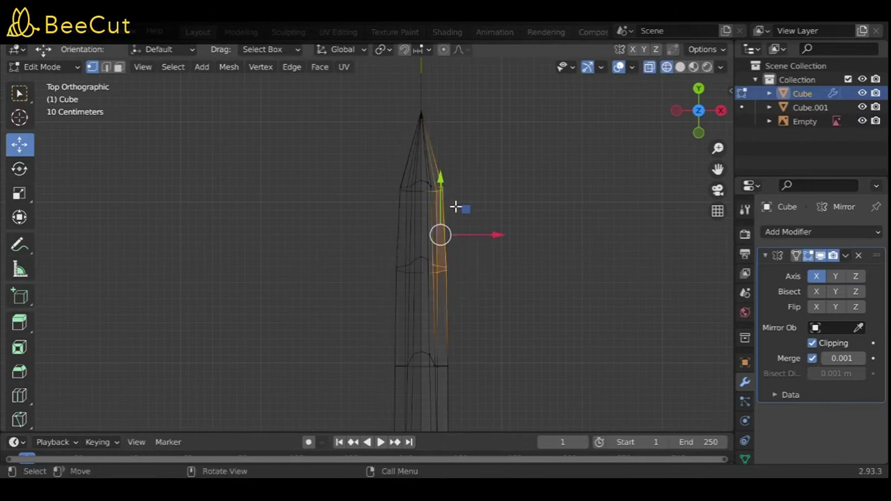
{"action": "left_click", "coordinate": [496, 236]}
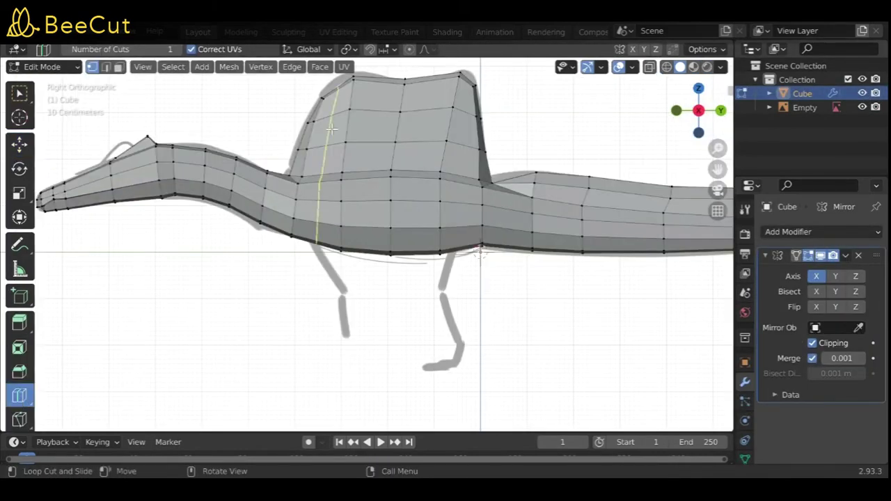
View the body from below and resize the bottoms of the legs
{"action": "key", "text": "w"}
{"action": "scroll", "coordinate": [298, 322], "scroll_direction": "up", "scroll_amount": 5}
{"action": "middle_click_drag", "start_coordinate": [355, 338], "coordinate": [434, 272]}
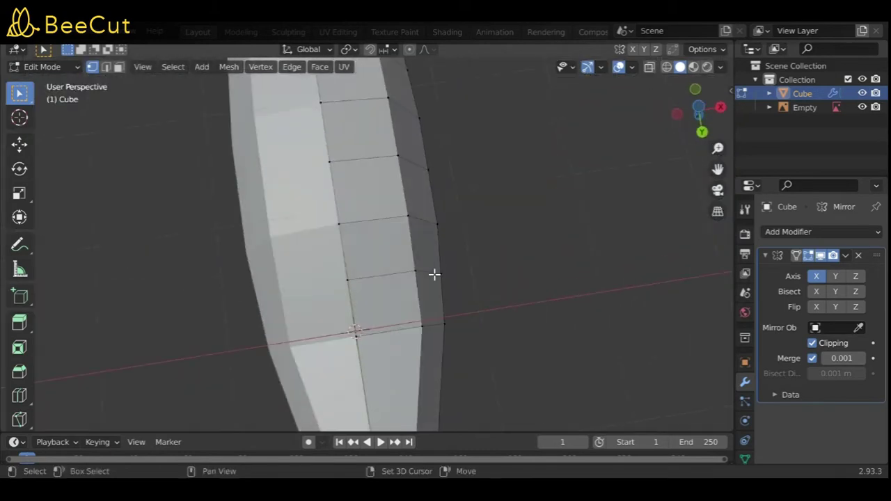
{"action": "key", "text": "ctrl+KP_7"}
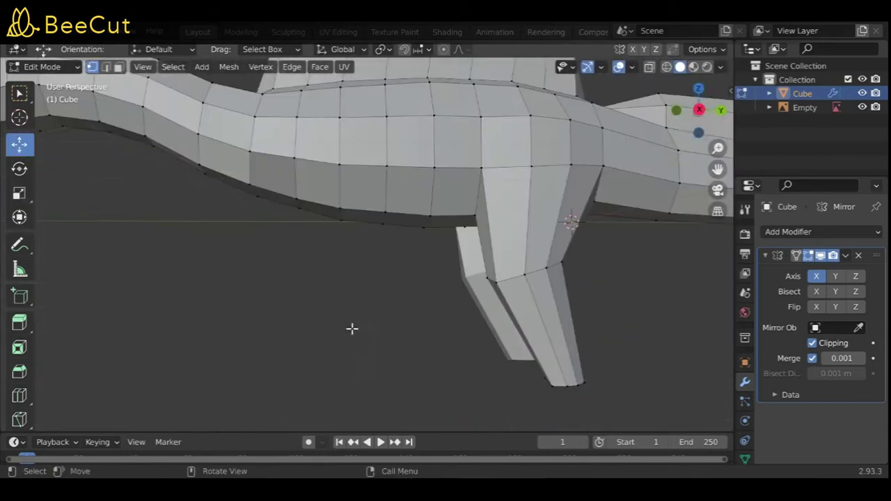
{"action": "mouse_move", "coordinate": [488, 216]}
{"action": "middle_mouse_down", "text": "alt"}
{"action": "mouse_move", "coordinate": [515, 230]}
{"action": "mouse_move", "coordinate": [320, 293]}
{"action": "middle_mouse_up", "text": "alt"}
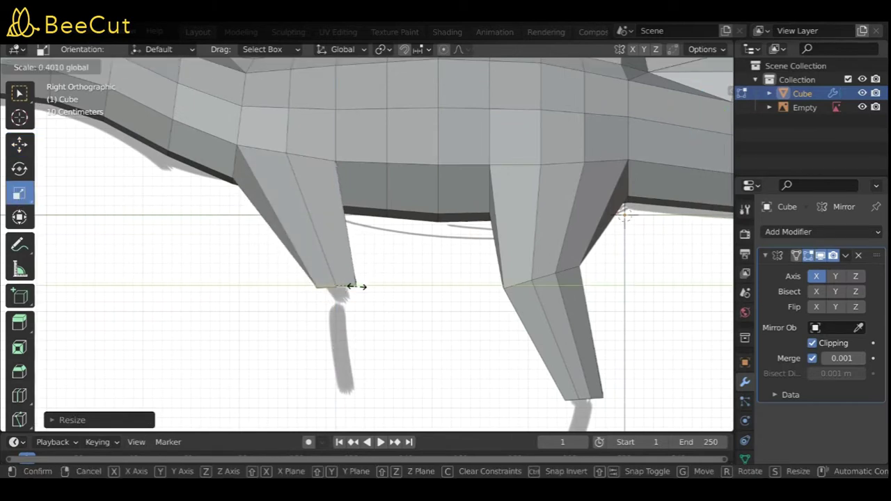
{"action": "left_click", "coordinate": [358, 285]}
{"action": "mouse_move", "coordinate": [408, 318]}
{"action": "middle_mouse_down"}
{"action": "mouse_move", "coordinate": [551, 255]}
{"action": "mouse_move", "coordinate": [397, 279]}
{"action": "middle_mouse_up"}
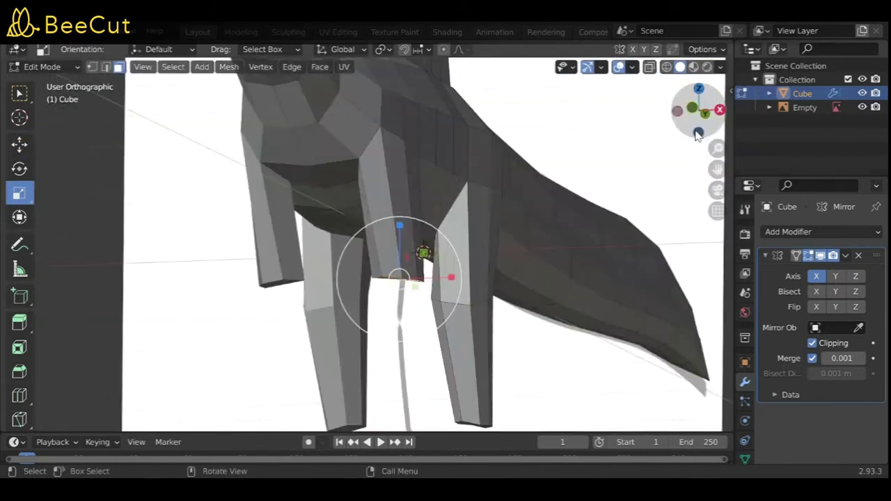
Undo an extra leg extrusion and add a loop cut partway down the rear leg
{"action": "key", "text": "KP_3"}
{"action": "key", "text": "e"}
{"action": "key", "text": "ctrl+z"}
{"action": "left_click", "coordinate": [18, 397]}
{"action": "scroll", "coordinate": [333, 202], "scroll_direction": "down", "scroll_amount": 3}
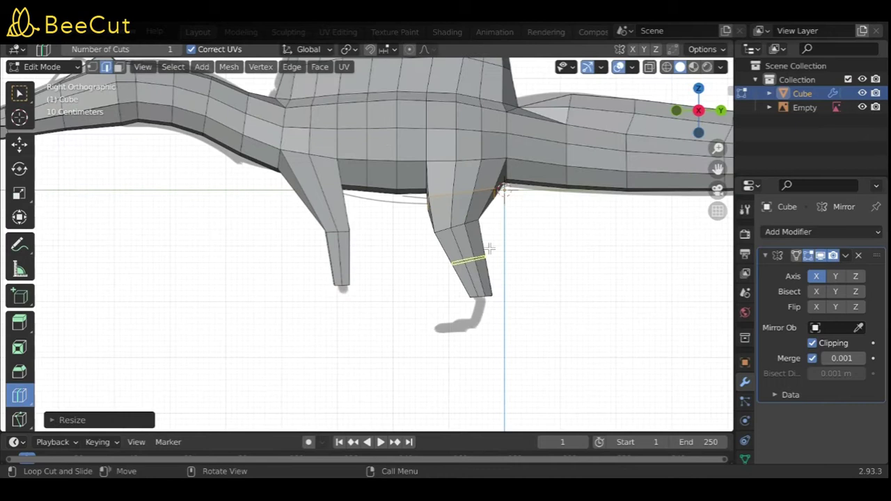
{"action": "key", "text": "ctrl+z"}
{"action": "mouse_move", "coordinate": [369, 253]}
{"action": "middle_mouse_down"}
{"action": "mouse_move", "coordinate": [425, 362]}
{"action": "mouse_move", "coordinate": [189, 283]}
{"action": "middle_mouse_up"}
{"action": "key", "text": "Tab"}
Scale the rear leg's bottom loop narrower in see-through wireframe side view
{"action": "key", "text": "KP_3"}
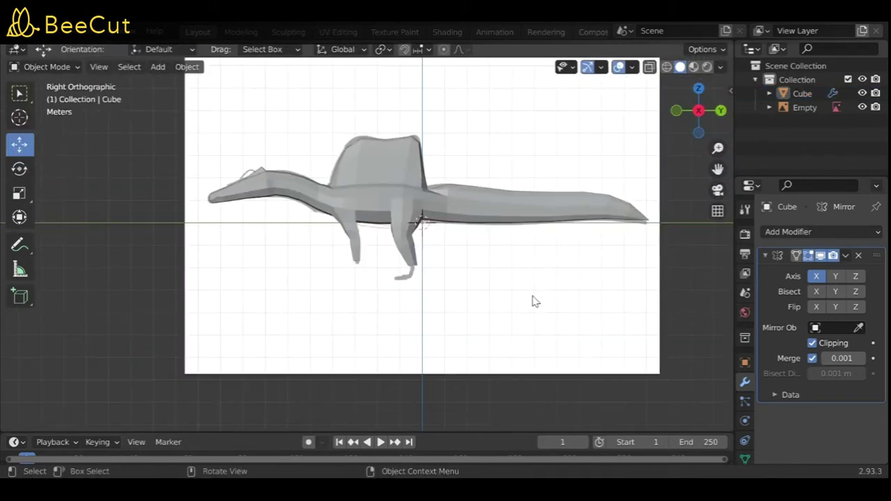
{"action": "scroll", "coordinate": [532, 295], "scroll_direction": "up", "scroll_amount": 3}
{"action": "left_click", "coordinate": [39, 66]}
{"action": "left_click", "coordinate": [39, 95]}
{"action": "left_click", "coordinate": [666, 67]}
{"action": "scroll", "coordinate": [409, 283], "scroll_direction": "up", "scroll_amount": 3}
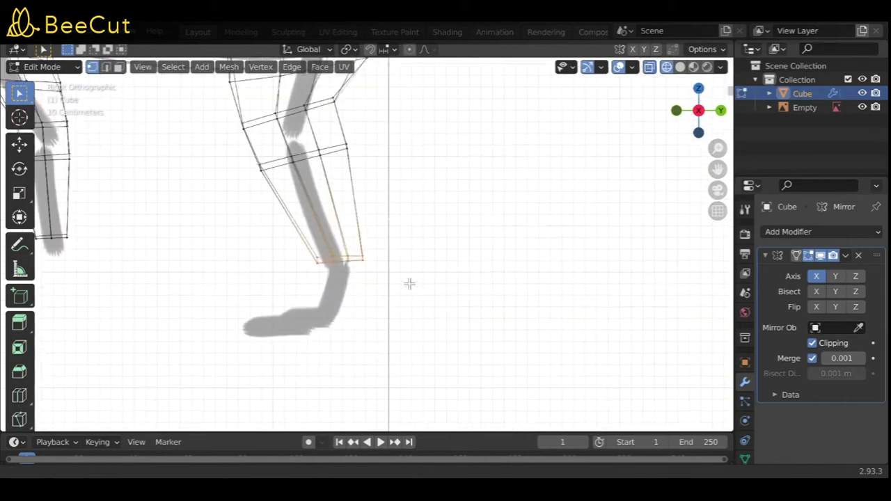
{"action": "key", "text": "s"}
{"action": "left_click", "coordinate": [348, 362]}
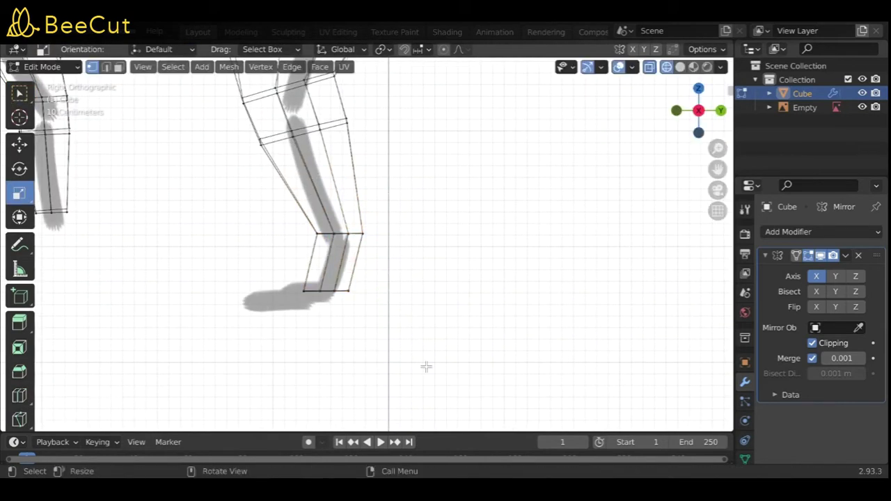
Return to solid shading, leave Edit Mode and save Spino.blend
{"action": "middle_click_drag", "start_coordinate": [424, 366], "coordinate": [432, 368]}
{"action": "scroll", "coordinate": [557, 243], "scroll_direction": "down", "scroll_amount": 4}
{"action": "key", "text": "shift+z"}
{"action": "mouse_move", "coordinate": [557, 243]}
{"action": "middle_mouse_down"}
{"action": "mouse_move", "coordinate": [517, 322]}
{"action": "mouse_move", "coordinate": [248, 298]}
{"action": "middle_mouse_up"}
{"action": "key", "text": "Tab"}
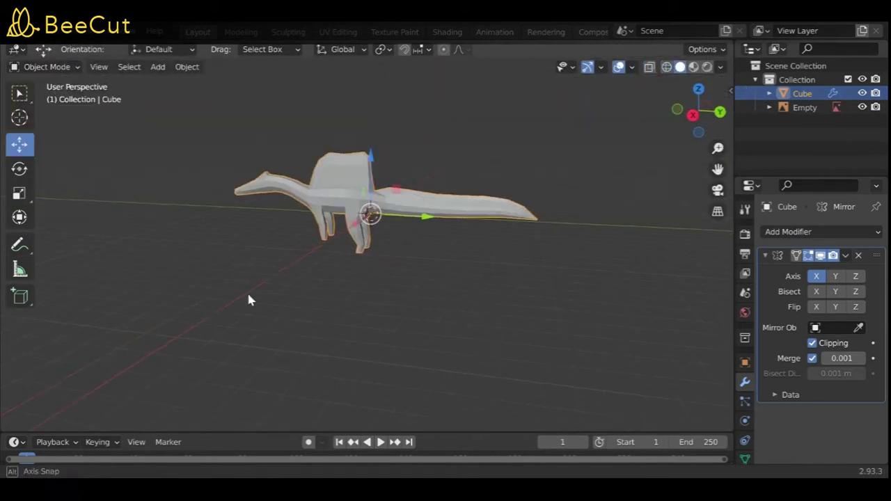
{"action": "key", "text": "KP_3"}
{"action": "scroll", "coordinate": [631, 204], "scroll_direction": "up", "scroll_amount": 2}
{"action": "key", "text": "ctrl+s"}
{"action": "mouse_move", "coordinate": [587, 258]}
{"action": "middle_mouse_down"}
{"action": "mouse_move", "coordinate": [399, 291]}
{"action": "mouse_move", "coordinate": [295, 188]}
{"action": "mouse_move", "coordinate": [291, 230]}
{"action": "middle_mouse_up"}
Re-enter Edit Mode and zoom in on the legs from the right side
{"action": "key", "text": "KP_3"}
{"action": "scroll", "coordinate": [292, 230], "scroll_direction": "up", "scroll_amount": 3}
{"action": "left_click", "coordinate": [30, 66]}
{"action": "left_click", "coordinate": [44, 99]}
{"action": "middle_click_drag", "start_coordinate": [45, 98], "coordinate": [418, 302]}
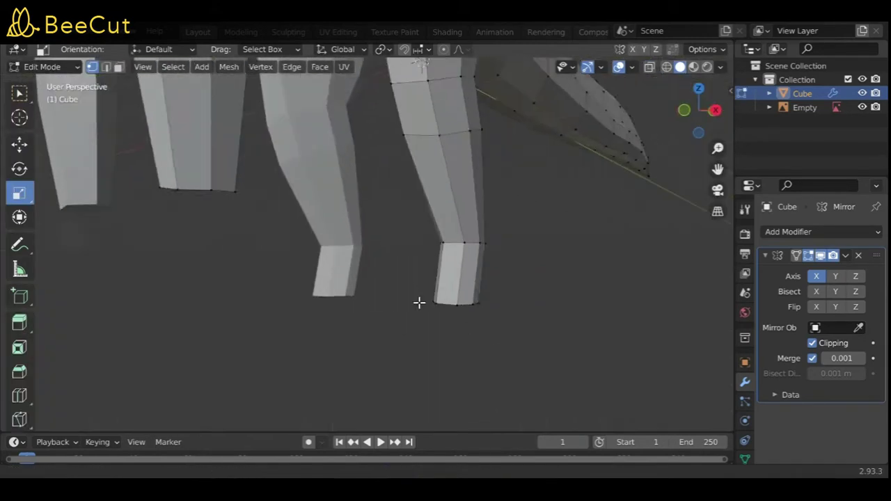
{"action": "scroll", "coordinate": [169, 113], "scroll_direction": "up", "scroll_amount": 2}
Select the bottom vertices of both legs and scale them narrower
{"action": "key", "text": "c"}
{"action": "key", "text": "Escape"}
{"action": "middle_click_drag", "start_coordinate": [245, 277], "coordinate": [353, 333]}
{"action": "key", "text": "s"}
{"action": "left_click", "coordinate": [358, 308]}
{"action": "key", "text": "c"}
{"action": "key", "text": "Escape"}
{"action": "key", "text": "KP_3"}
Extrude the hind foot downward, then extrude its front face forward
{"action": "key", "text": "e"}
{"action": "left_click", "coordinate": [524, 286]}
{"action": "middle_click_drag", "start_coordinate": [524, 285], "coordinate": [332, 284]}
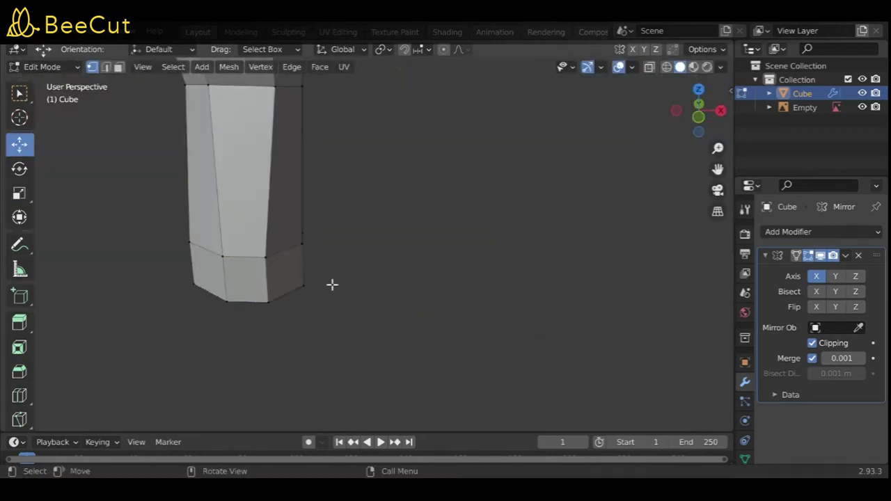
{"action": "left_click", "coordinate": [721, 111]}
{"action": "key", "text": "e"}
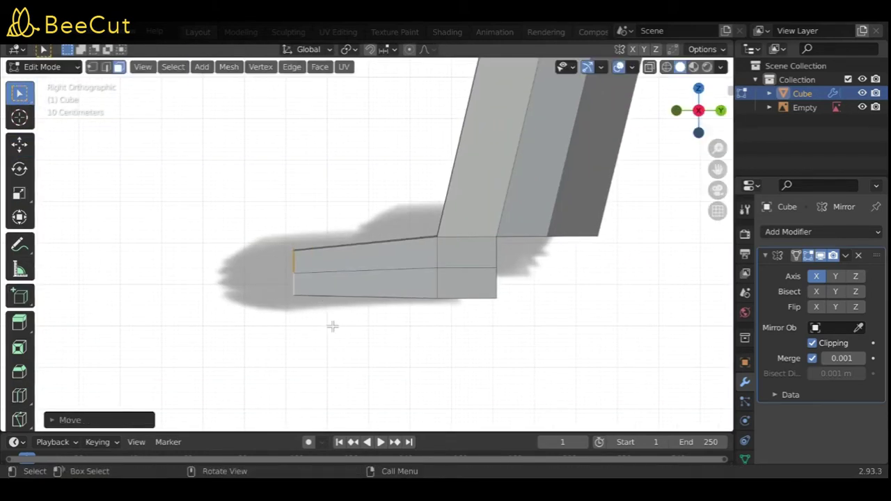
{"action": "middle_click_drag", "start_coordinate": [263, 336], "coordinate": [452, 378]}
{"action": "scroll", "coordinate": [418, 373], "scroll_direction": "down", "scroll_amount": 3}
{"action": "mouse_move", "coordinate": [390, 366]}
{"action": "middle_mouse_down"}
{"action": "mouse_move", "coordinate": [302, 243]}
{"action": "mouse_move", "coordinate": [91, 201]}
{"action": "middle_mouse_up"}
{"action": "left_click", "coordinate": [18, 193]}
{"action": "middle_click_drag", "start_coordinate": [469, 313], "coordinate": [452, 330], "text": "alt"}
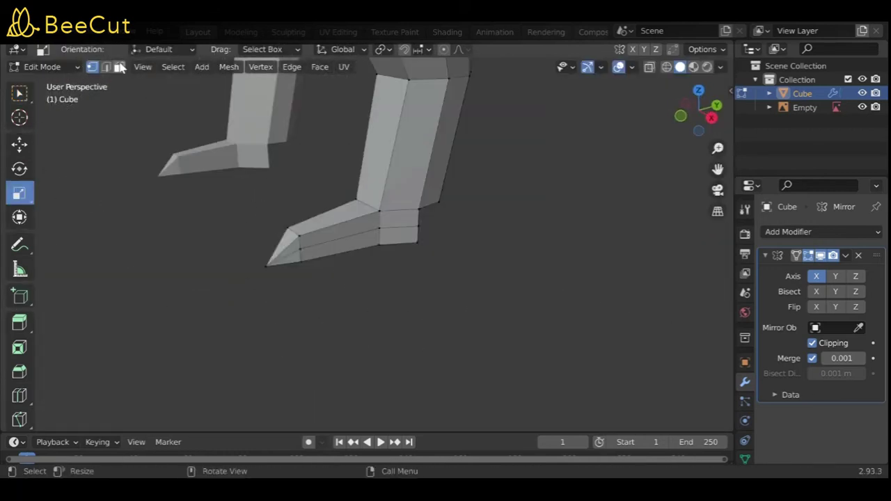
{"action": "scroll", "coordinate": [452, 330], "scroll_direction": "up", "scroll_amount": 3}
Extrude a toe, shrink and merge its tip to a point, then rotate it
{"action": "key", "text": "e"}
{"action": "key", "text": "e"}
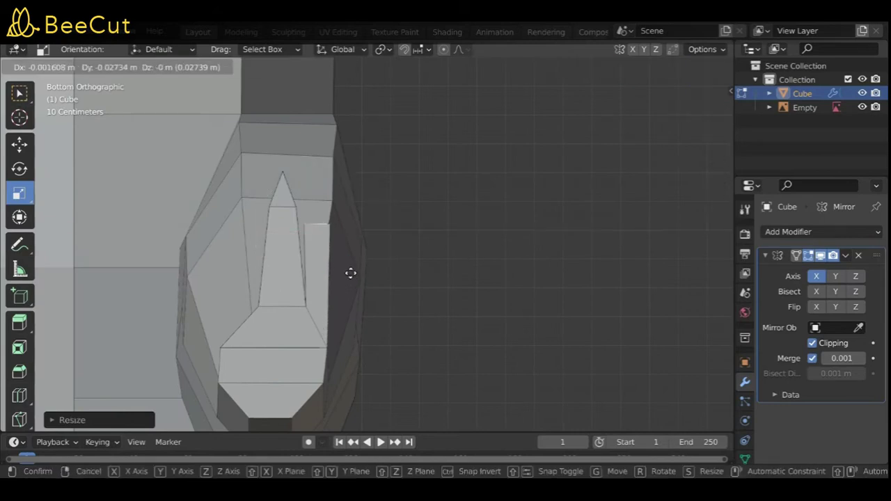
{"action": "middle_click_drag", "start_coordinate": [404, 374], "coordinate": [451, 270]}
{"action": "key", "text": "s"}
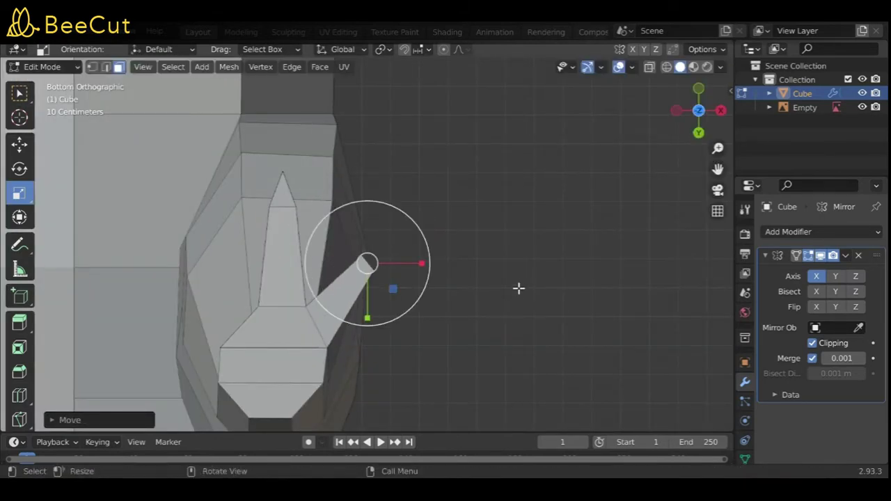
{"action": "key", "text": "m"}
{"action": "left_click", "coordinate": [516, 266]}
{"action": "middle_click_drag", "start_coordinate": [516, 266], "coordinate": [349, 209]}
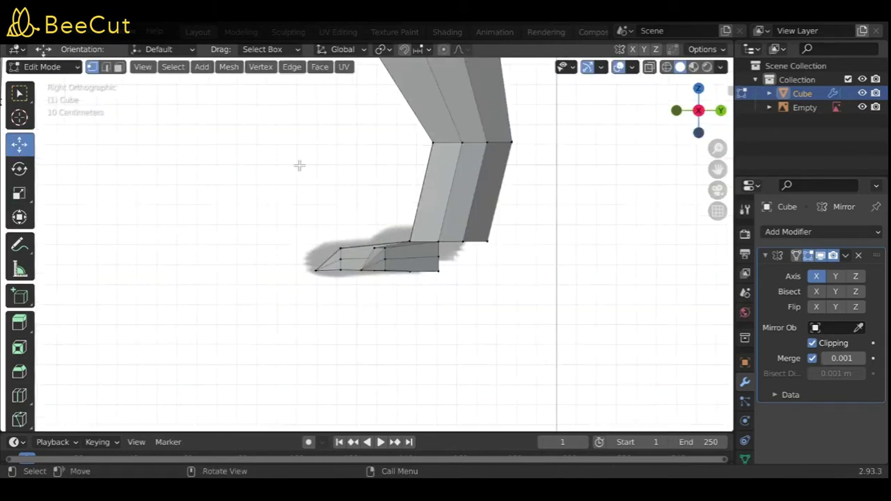
{"action": "middle_click_drag", "start_coordinate": [299, 165], "coordinate": [488, 223]}
{"action": "key", "text": "ctrl+KP_7"}
{"action": "key", "text": "r"}
{"action": "left_click", "coordinate": [377, 266]}
{"action": "middle_click_drag", "start_coordinate": [377, 266], "coordinate": [537, 311]}
{"action": "key", "text": "ctrl+KP_3"}
Extrude a second toe and merge its vertices into a pointed tip
{"action": "key", "text": "e"}
{"action": "right_click", "coordinate": [420, 306]}
{"action": "key", "text": "m"}
{"action": "left_click", "coordinate": [360, 346]}
{"action": "scroll", "coordinate": [418, 307], "scroll_direction": "up", "scroll_amount": 2}
{"action": "mouse_move", "coordinate": [434, 303]}
{"action": "middle_mouse_down"}
{"action": "mouse_move", "coordinate": [468, 240]}
{"action": "mouse_move", "coordinate": [337, 341]}
{"action": "mouse_move", "coordinate": [333, 263]}
{"action": "middle_mouse_up"}
{"action": "mouse_move", "coordinate": [405, 327]}
{"action": "middle_mouse_down"}
{"action": "mouse_move", "coordinate": [279, 334]}
{"action": "mouse_move", "coordinate": [434, 238]}
{"action": "mouse_move", "coordinate": [448, 209]}
{"action": "mouse_move", "coordinate": [444, 355]}
{"action": "mouse_move", "coordinate": [368, 302]}
{"action": "mouse_move", "coordinate": [442, 356]}
{"action": "mouse_move", "coordinate": [468, 309]}
{"action": "middle_mouse_up"}
{"action": "key", "text": "3"}
{"action": "key", "text": "x"}
{"action": "left_click", "coordinate": [434, 238]}
{"action": "key", "text": "1"}
{"action": "key", "text": "KP_3"}
Extrude the foot's bottom edge forward and scale it to lengthen the sole
{"action": "key", "text": "e"}
{"action": "left_click", "coordinate": [471, 348]}
{"action": "key", "text": "s"}
{"action": "left_click", "coordinate": [390, 303]}
{"action": "middle_click_drag", "start_coordinate": [572, 360], "coordinate": [243, 325]}
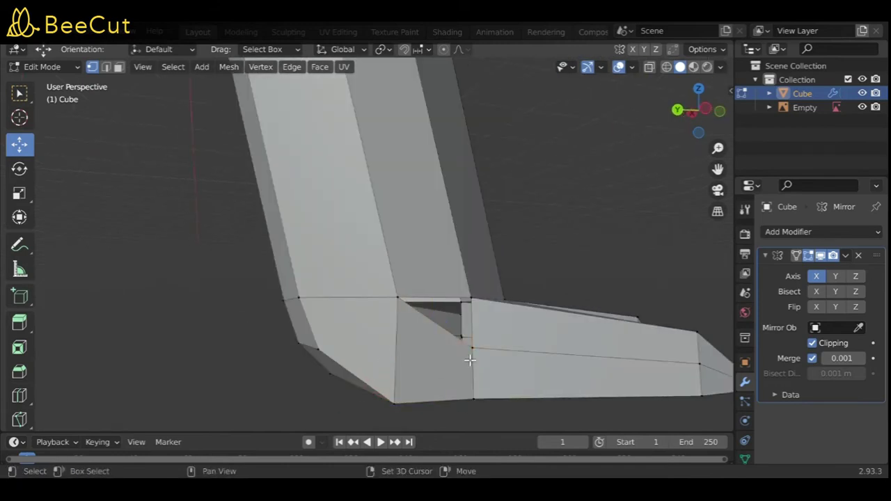
{"action": "middle_click_drag", "start_coordinate": [181, 286], "coordinate": [317, 354]}
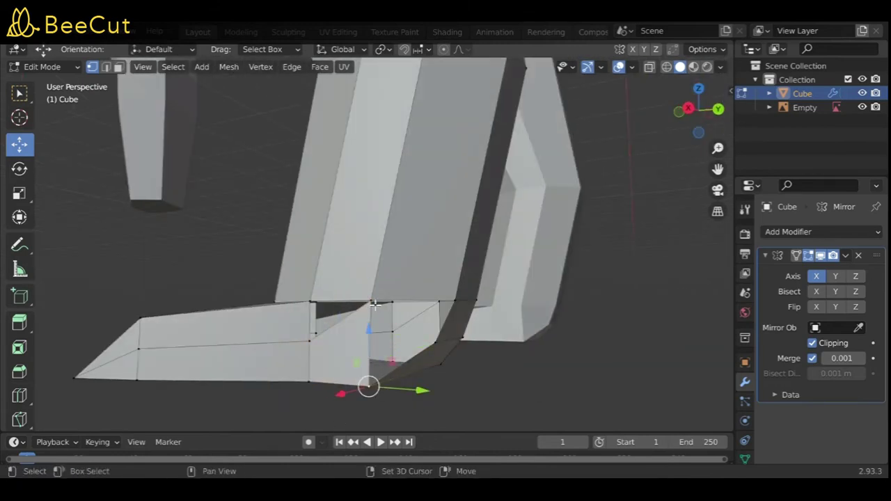
{"action": "scroll", "coordinate": [314, 310], "scroll_direction": "down", "scroll_amount": 3}
{"action": "mouse_move", "coordinate": [442, 390]}
{"action": "middle_mouse_down"}
{"action": "mouse_move", "coordinate": [471, 346]}
{"action": "mouse_move", "coordinate": [410, 356]}
{"action": "mouse_move", "coordinate": [563, 324]}
{"action": "middle_mouse_up"}
{"action": "key", "text": "s"}
{"action": "left_click", "coordinate": [472, 347]}
{"action": "scroll", "coordinate": [409, 356], "scroll_direction": "down", "scroll_amount": 5}
Return to Object Mode and save Spino.blend
{"action": "key", "text": "Tab"}
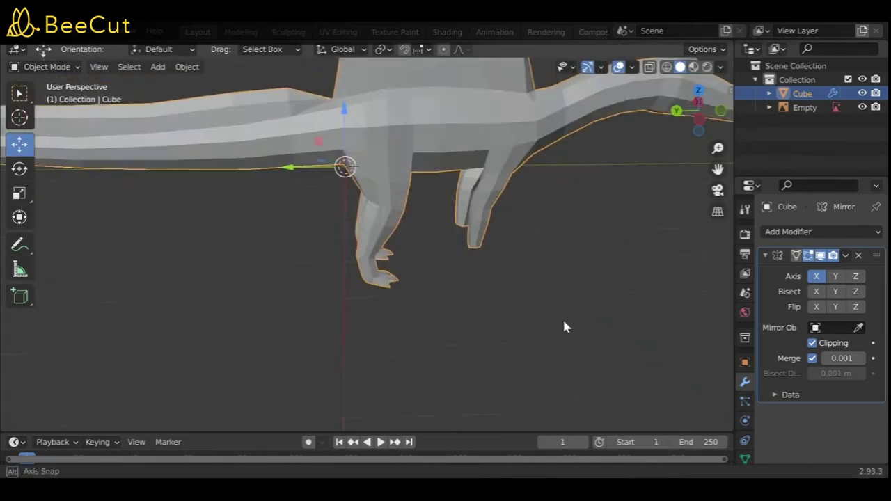
{"action": "scroll", "coordinate": [563, 259], "scroll_direction": "down", "scroll_amount": 3}
{"action": "key", "text": "ctrl+s"}
{"action": "middle_click_drag", "start_coordinate": [563, 259], "coordinate": [234, 284]}
{"action": "key", "text": "KP_3"}
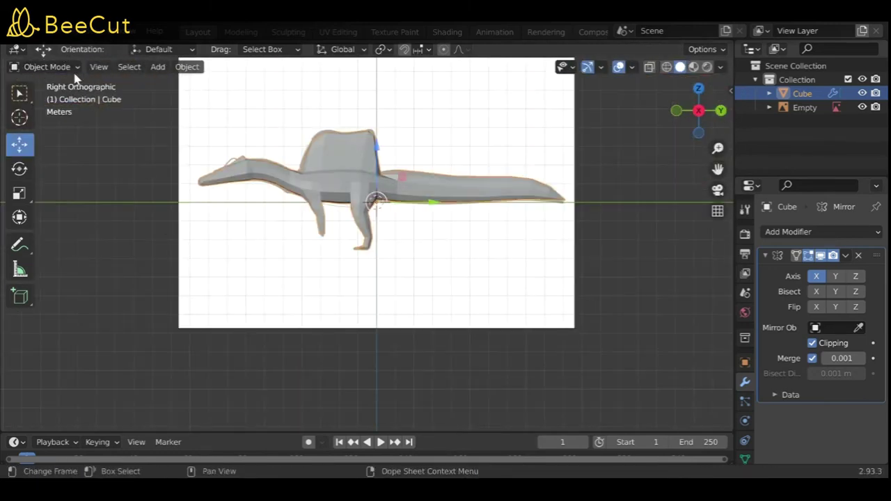
Select the dinosaur model and switch it to Edit Mode
{"action": "scroll", "coordinate": [362, 262], "scroll_direction": "up", "scroll_amount": 3}
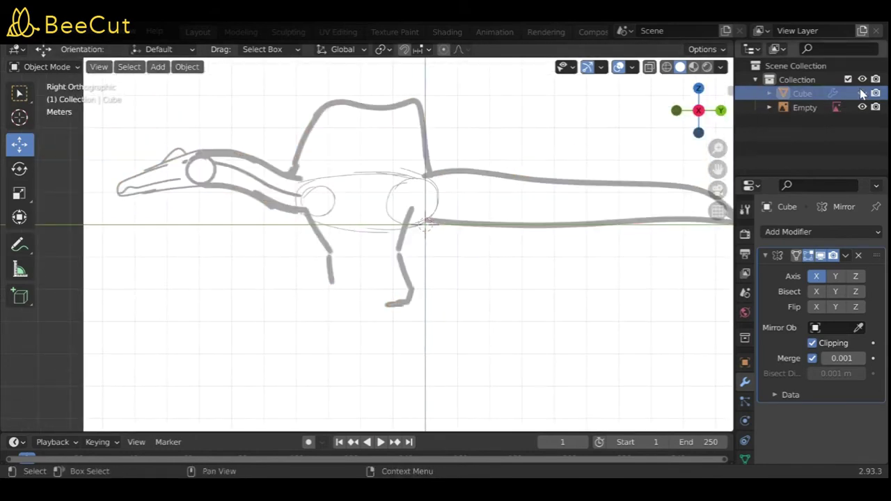
{"action": "left_click", "coordinate": [178, 364]}
{"action": "left_click", "coordinate": [345, 263]}
{"action": "left_click", "coordinate": [46, 66]}
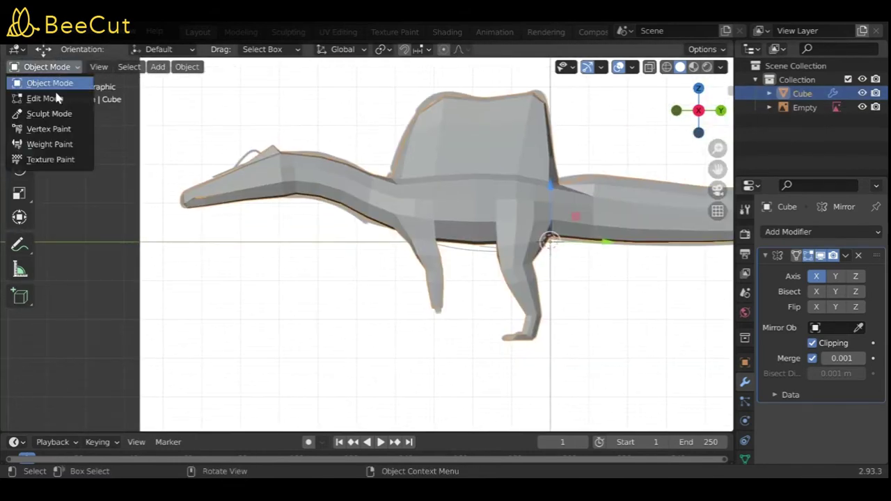
{"action": "left_click", "coordinate": [60, 95]}
{"action": "scroll", "coordinate": [402, 199], "scroll_direction": "up", "scroll_amount": 5}
Knife-cut a small eye outline into the side of the head
{"action": "left_click", "coordinate": [21, 421]}
{"action": "left_click", "coordinate": [351, 184]}
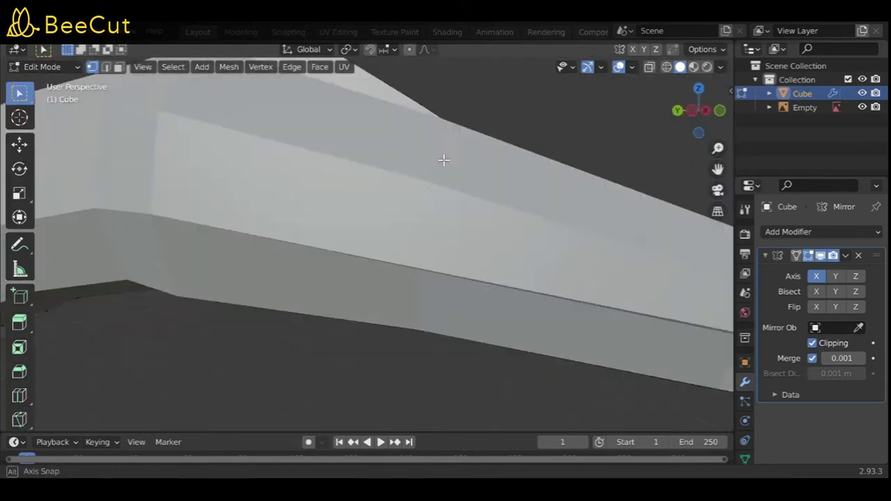
{"action": "middle_click_drag", "start_coordinate": [87, 129], "coordinate": [385, 149]}
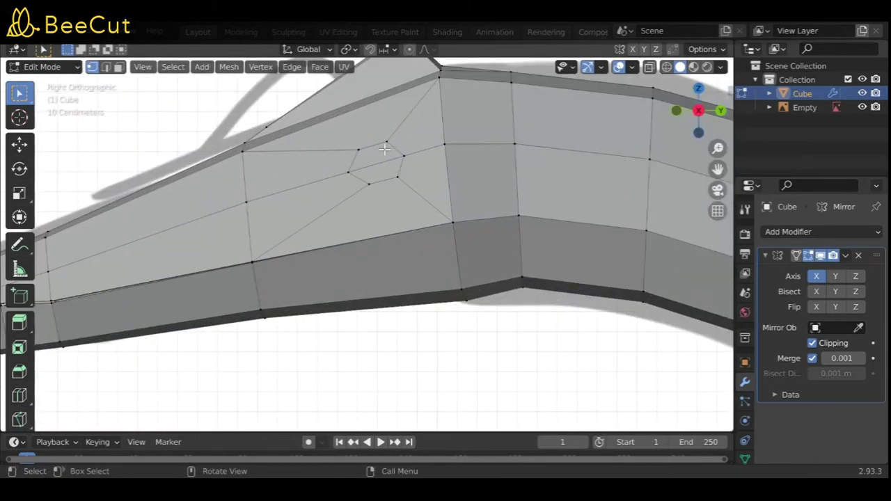
{"action": "middle_click_drag", "start_coordinate": [353, 364], "coordinate": [364, 328]}
{"action": "left_click", "coordinate": [365, 328]}
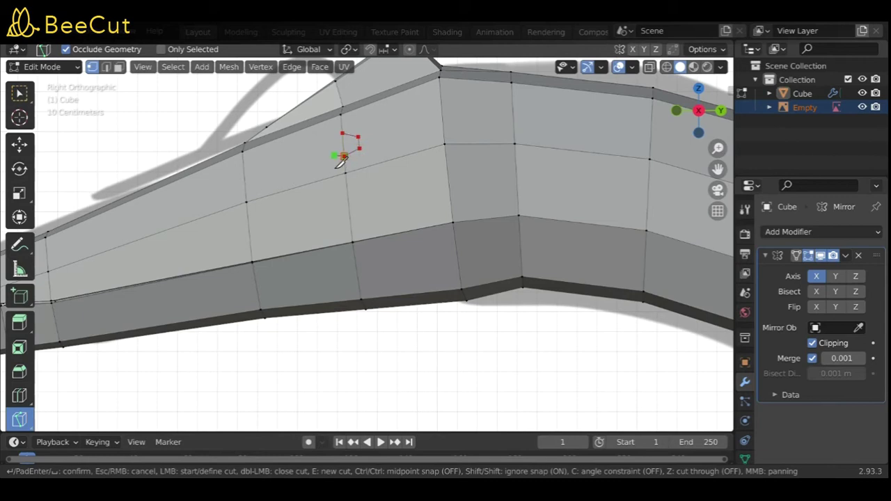
{"action": "scroll", "coordinate": [363, 155], "scroll_direction": "down", "scroll_amount": 3}
{"action": "scroll", "coordinate": [348, 184], "scroll_direction": "up", "scroll_amount": 2}
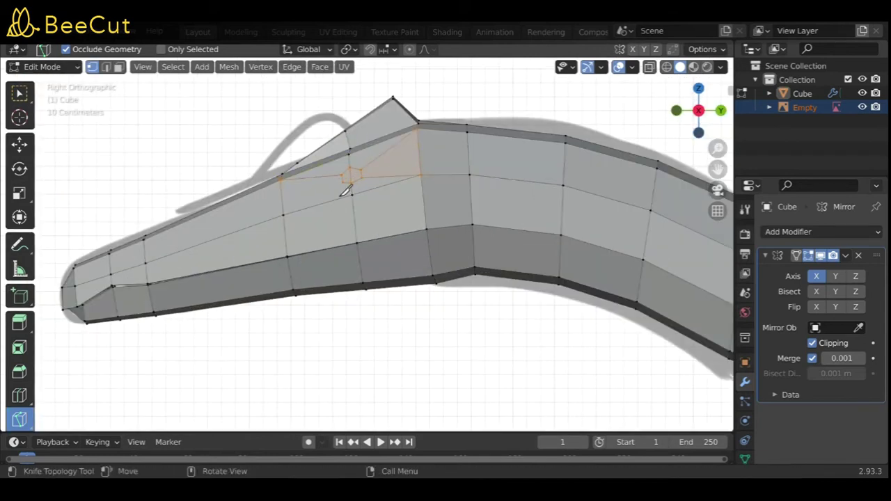
{"action": "left_click", "coordinate": [118, 67]}
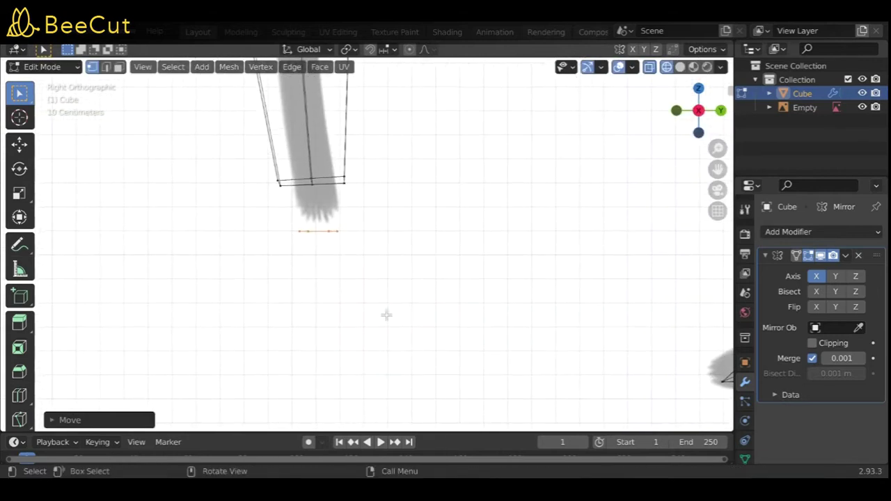
Rotate the selected toe outline and delete the selected faces
{"action": "key", "text": "r"}
{"action": "left_click", "coordinate": [402, 281]}
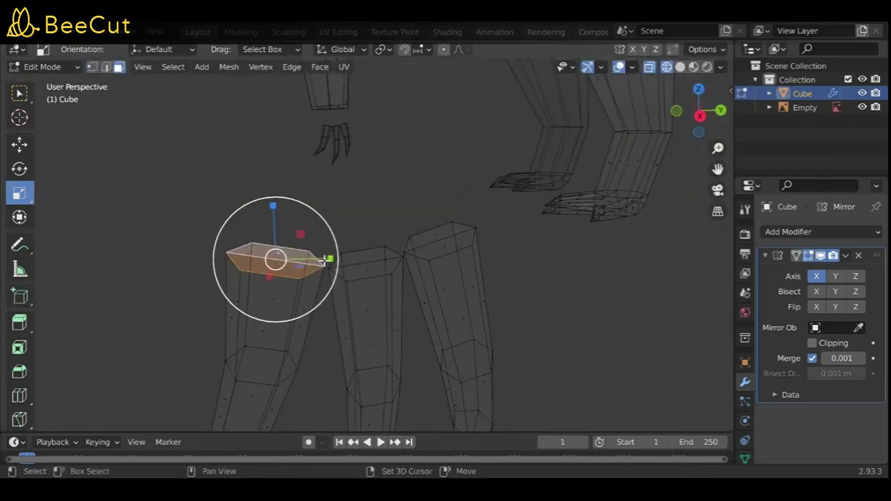
{"action": "key", "text": "x"}
{"action": "left_click", "coordinate": [438, 249]}
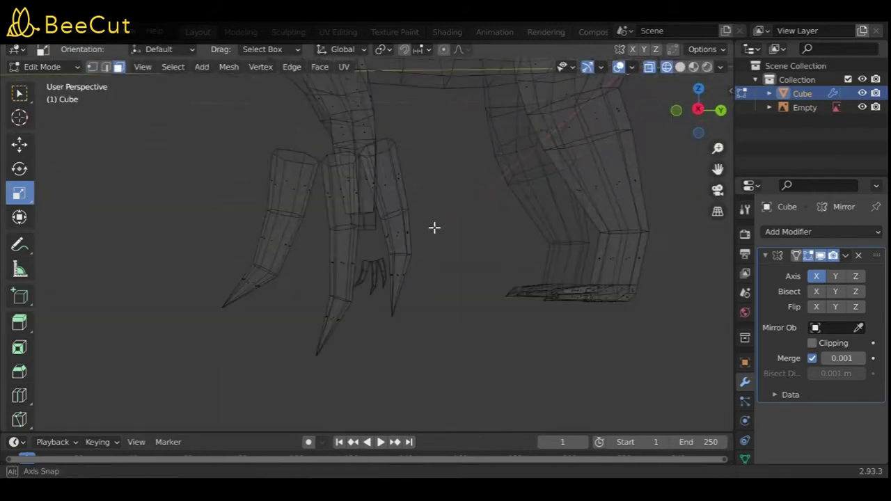
Select a finger-joint vertex and pull it over to join the finger to the wrist
{"action": "middle_click_drag", "start_coordinate": [428, 260], "coordinate": [574, 237]}
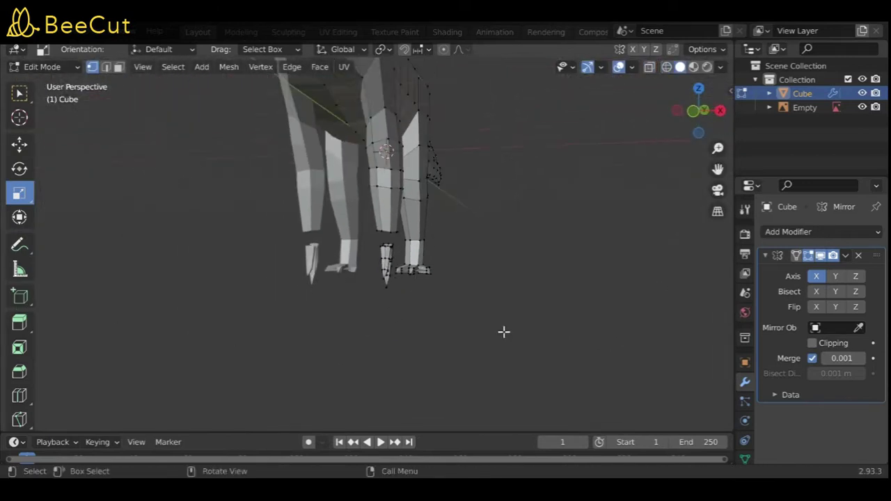
{"action": "scroll", "coordinate": [504, 332], "scroll_direction": "up", "scroll_amount": 6}
{"action": "left_click", "coordinate": [435, 252]}
{"action": "mouse_move", "coordinate": [437, 271]}
{"action": "middle_mouse_down"}
{"action": "mouse_move", "coordinate": [517, 344]}
{"action": "mouse_move", "coordinate": [243, 338]}
{"action": "mouse_move", "coordinate": [437, 354]}
{"action": "middle_mouse_up"}
{"action": "middle_click_drag", "start_coordinate": [542, 301], "coordinate": [420, 218]}
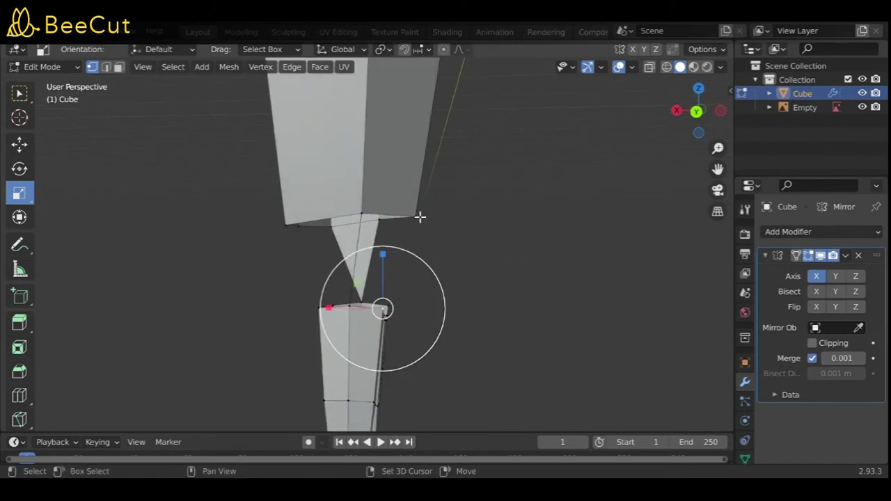
{"action": "left_click_drag", "start_coordinate": [497, 346], "coordinate": [342, 324]}
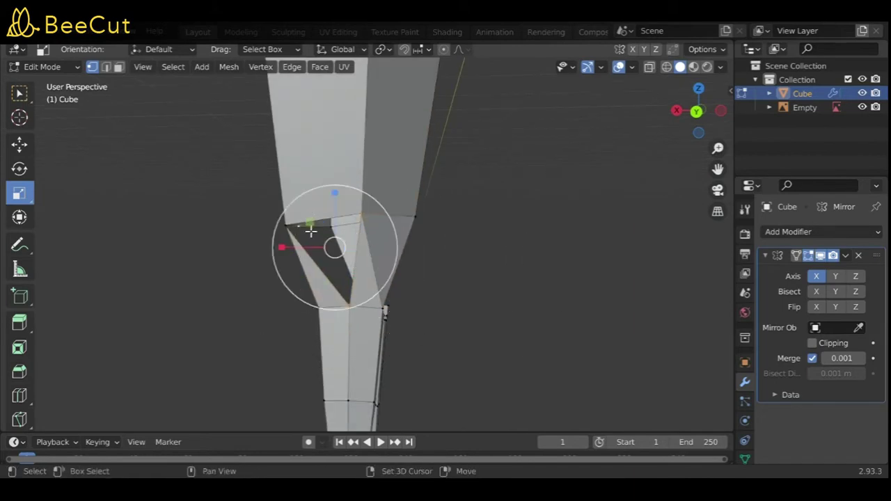
From the front view, scale the wrist vertices along X only
{"action": "middle_click_drag", "start_coordinate": [277, 296], "coordinate": [350, 247]}
{"action": "scroll", "coordinate": [350, 246], "scroll_direction": "up", "scroll_amount": 5}
{"action": "middle_click_drag", "start_coordinate": [470, 382], "coordinate": [420, 207]}
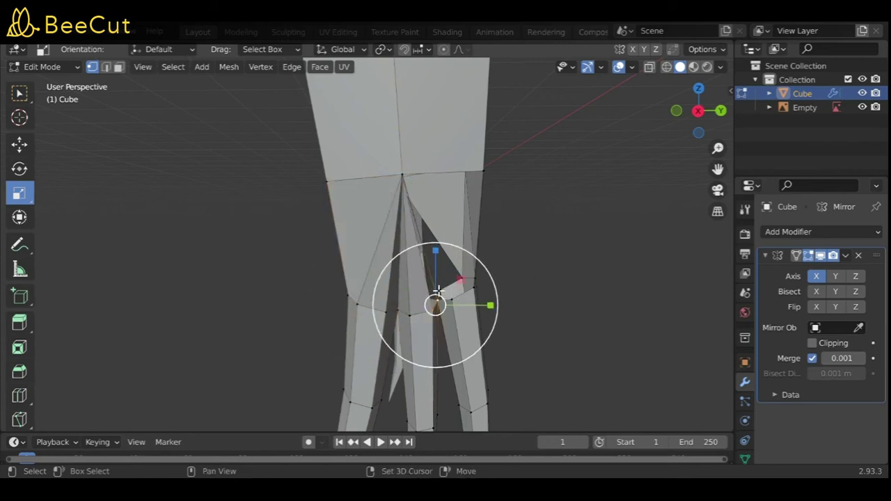
{"action": "mouse_move", "coordinate": [416, 175]}
{"action": "middle_mouse_down"}
{"action": "mouse_move", "coordinate": [470, 346]}
{"action": "mouse_move", "coordinate": [347, 319]}
{"action": "middle_mouse_up"}
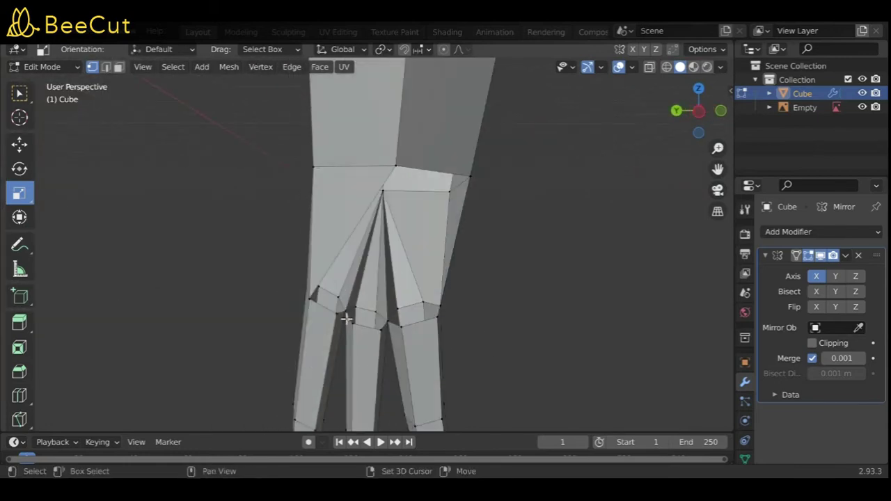
{"action": "mouse_move", "coordinate": [402, 174]}
{"action": "middle_mouse_down"}
{"action": "mouse_move", "coordinate": [478, 324]}
{"action": "mouse_move", "coordinate": [413, 245]}
{"action": "middle_mouse_up"}
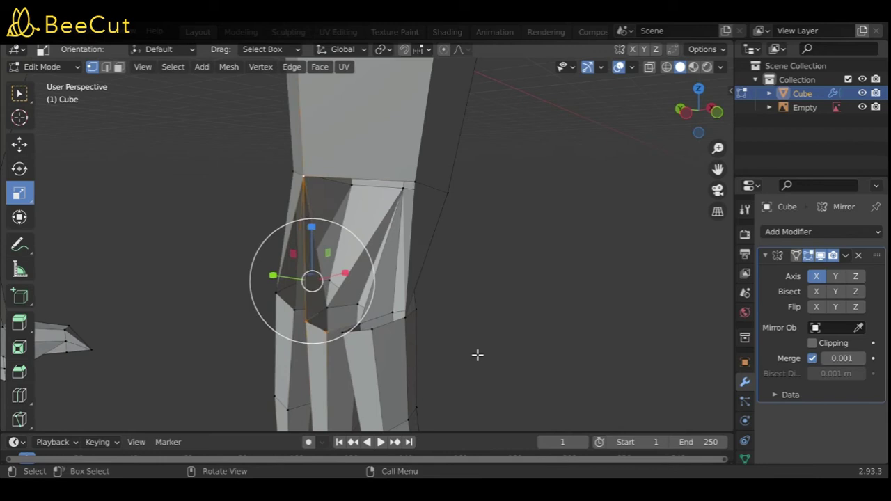
{"action": "middle_click_drag", "start_coordinate": [477, 356], "coordinate": [382, 329]}
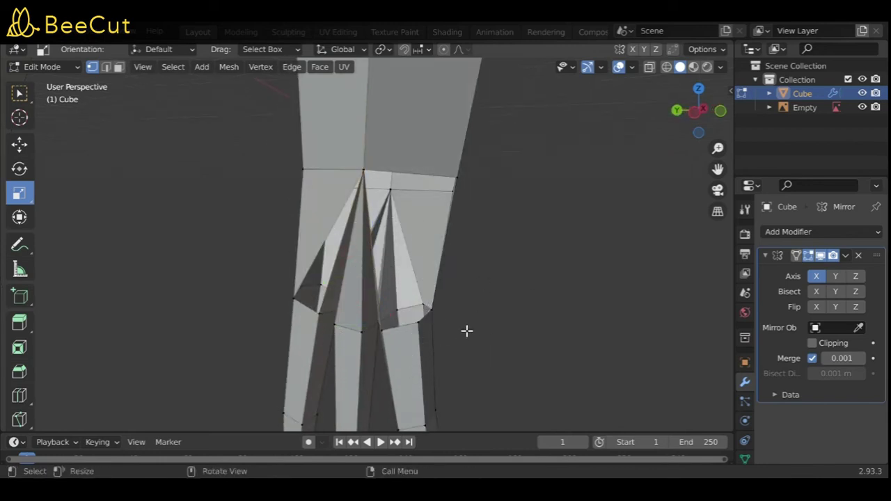
{"action": "middle_click_drag", "start_coordinate": [518, 301], "coordinate": [426, 348]}
{"action": "middle_click_drag", "start_coordinate": [538, 301], "coordinate": [414, 352]}
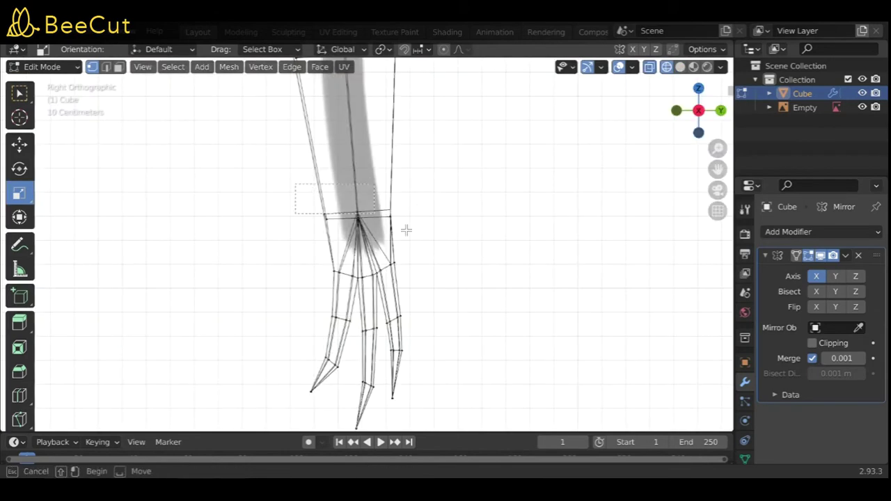
{"action": "key", "text": "KP_1"}
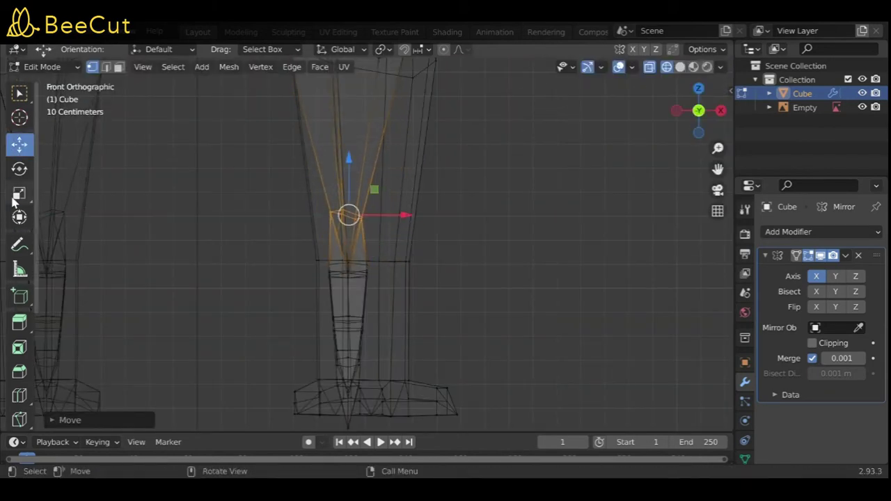
{"action": "key", "text": "s"}
{"action": "key", "text": "x"}
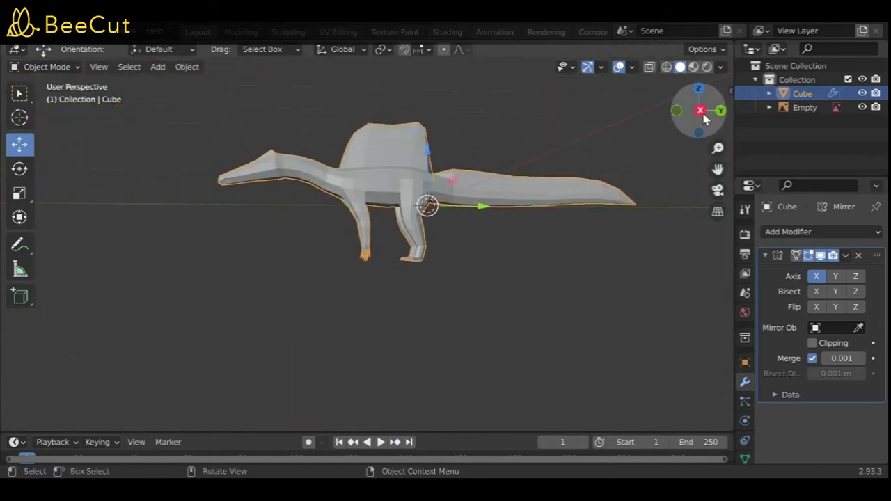
Return to Edit Mode and merge the selected wrist vertices
{"action": "left_click", "coordinate": [47, 66]}
{"action": "left_click", "coordinate": [45, 98]}
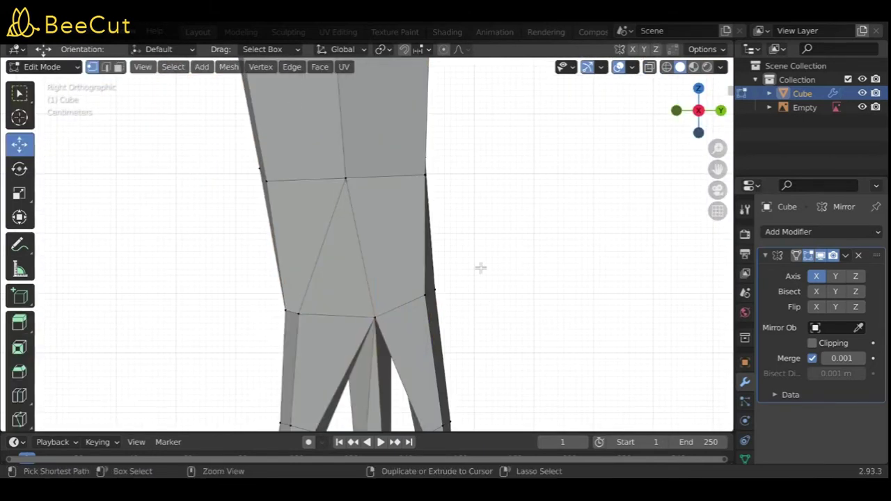
{"action": "key", "text": "m"}
{"action": "middle_click_drag", "start_coordinate": [413, 312], "coordinate": [431, 345]}
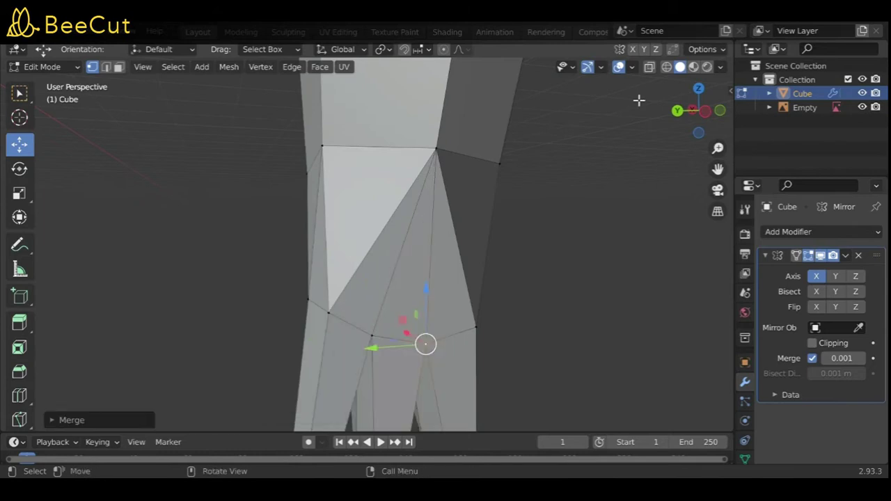
{"action": "key", "text": "alt+z"}
{"action": "key", "text": "x"}
{"action": "key", "text": "Escape"}
{"action": "mouse_move", "coordinate": [495, 307]}
{"action": "middle_mouse_down"}
{"action": "mouse_move", "coordinate": [406, 233]}
{"action": "mouse_move", "coordinate": [390, 307]}
{"action": "middle_mouse_up"}
{"action": "key", "text": "alt+z"}
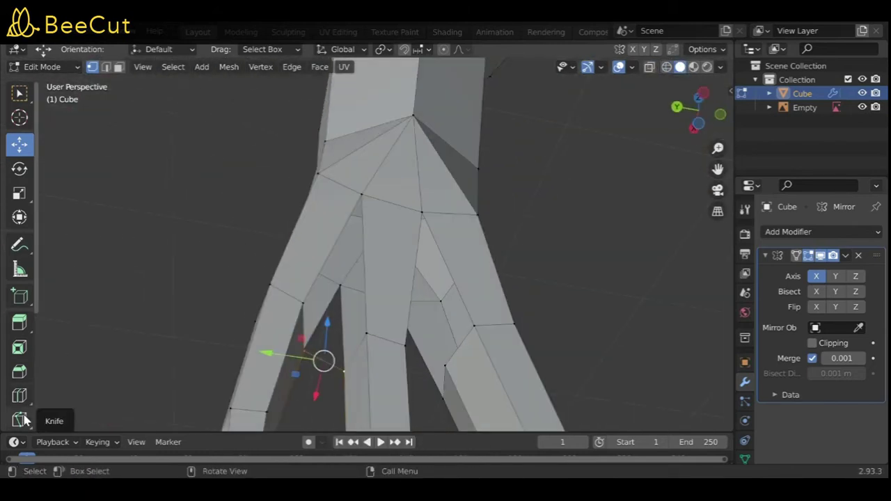
Move the wrist vertices so the finger bases meet cleanly
{"action": "middle_click_drag", "start_coordinate": [162, 214], "coordinate": [431, 396]}
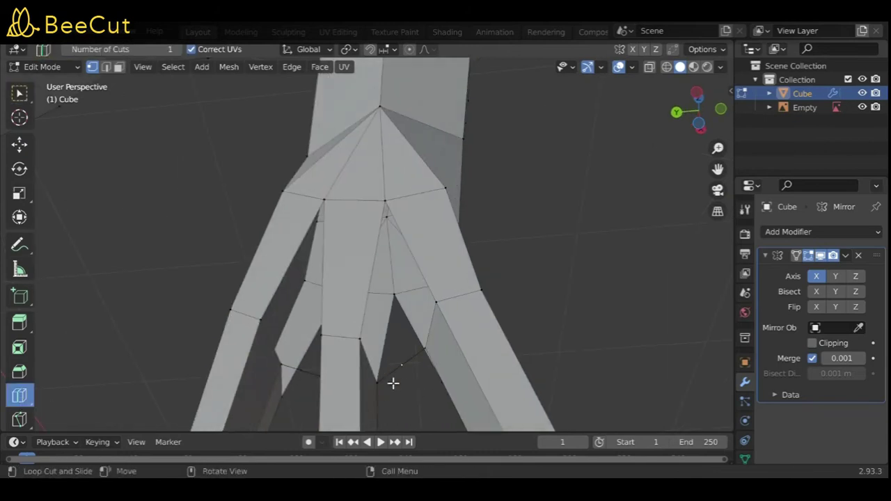
{"action": "key", "text": "w"}
{"action": "key", "text": "KP_3"}
{"action": "key", "text": "g"}
{"action": "left_click", "coordinate": [446, 252]}
{"action": "mouse_move", "coordinate": [447, 252]}
{"action": "middle_mouse_down"}
{"action": "mouse_move", "coordinate": [521, 300]}
{"action": "mouse_move", "coordinate": [446, 113]}
{"action": "middle_mouse_up"}
{"action": "mouse_move", "coordinate": [401, 272]}
{"action": "middle_mouse_down"}
{"action": "mouse_move", "coordinate": [557, 267]}
{"action": "mouse_move", "coordinate": [472, 214]}
{"action": "mouse_move", "coordinate": [321, 215]}
{"action": "mouse_move", "coordinate": [578, 223]}
{"action": "mouse_move", "coordinate": [329, 337]}
{"action": "middle_mouse_up"}
{"action": "mouse_move", "coordinate": [245, 324]}
{"action": "middle_mouse_down"}
{"action": "mouse_move", "coordinate": [392, 369]}
{"action": "mouse_move", "coordinate": [394, 269]}
{"action": "mouse_move", "coordinate": [487, 346]}
{"action": "middle_mouse_up"}
{"action": "mouse_move", "coordinate": [435, 155]}
{"action": "middle_mouse_down"}
{"action": "mouse_move", "coordinate": [441, 229]}
{"action": "mouse_move", "coordinate": [342, 354]}
{"action": "mouse_move", "coordinate": [328, 113]}
{"action": "mouse_move", "coordinate": [361, 259]}
{"action": "middle_mouse_up"}
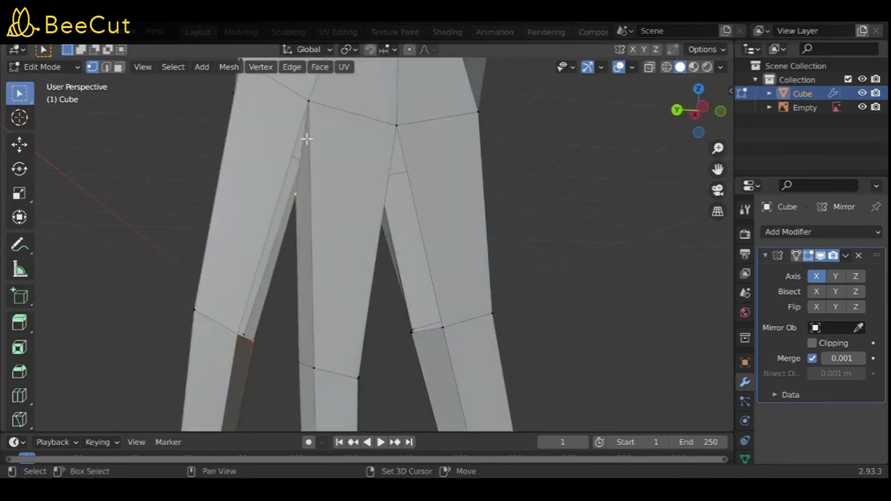
{"action": "mouse_move", "coordinate": [496, 358]}
{"action": "middle_mouse_down"}
{"action": "mouse_move", "coordinate": [293, 383]}
{"action": "mouse_move", "coordinate": [340, 384]}
{"action": "middle_mouse_up"}
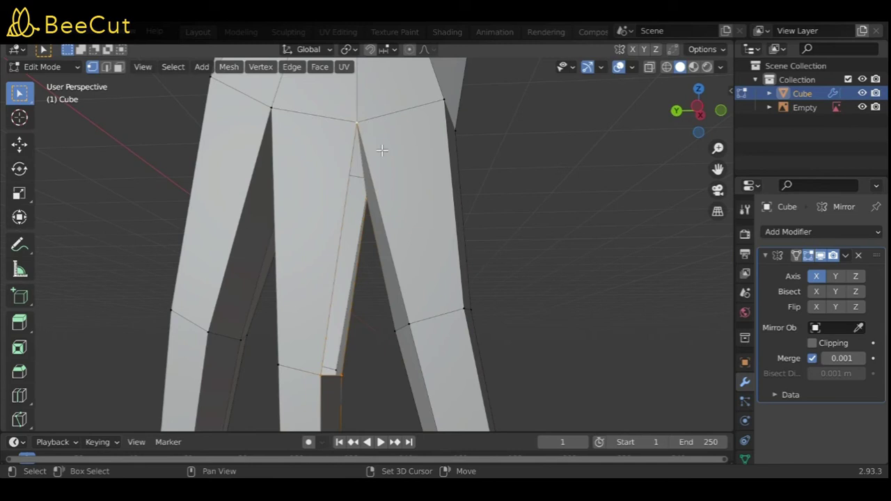
Save the Spino model
{"action": "key", "text": "ctrl+s"}
{"action": "scroll", "coordinate": [382, 150], "scroll_direction": "down", "scroll_amount": 3}
{"action": "mouse_move", "coordinate": [402, 304]}
{"action": "middle_mouse_down"}
{"action": "mouse_move", "coordinate": [396, 334]}
{"action": "mouse_move", "coordinate": [411, 283]}
{"action": "mouse_move", "coordinate": [373, 229]}
{"action": "middle_mouse_up"}
{"action": "scroll", "coordinate": [373, 229], "scroll_direction": "up", "scroll_amount": 4}
Scale the selected foot parts, then enter Edit Mode with face selection on a leg
{"action": "key", "text": "s"}
{"action": "left_click", "coordinate": [47, 66]}
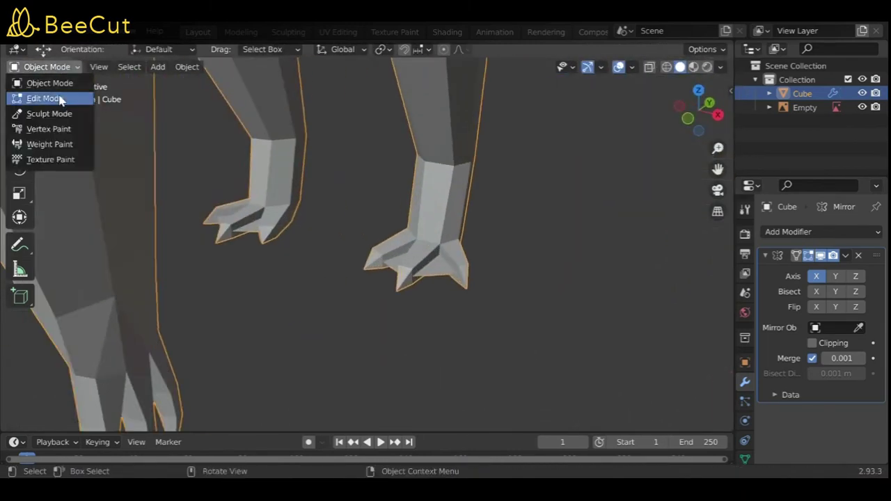
{"action": "left_click", "coordinate": [59, 101]}
{"action": "middle_click_drag", "start_coordinate": [348, 288], "coordinate": [498, 255]}
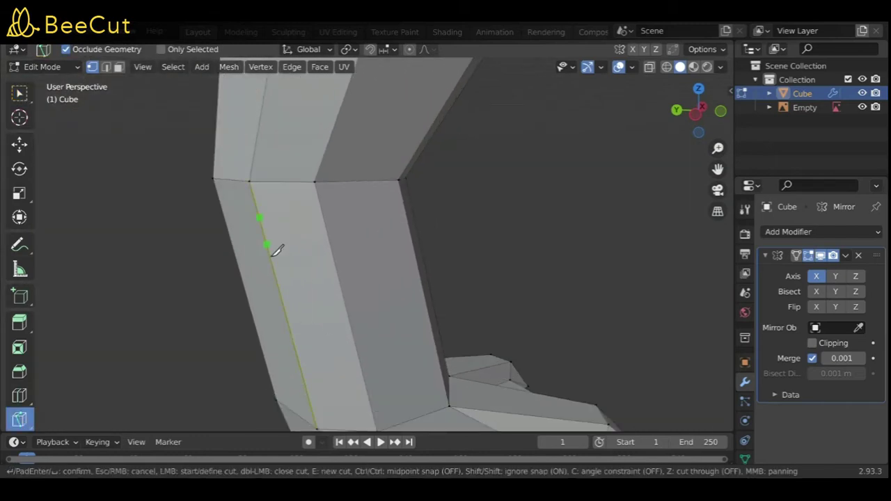
{"action": "scroll", "coordinate": [276, 251], "scroll_direction": "up", "scroll_amount": 2}
{"action": "scroll", "coordinate": [320, 287], "scroll_direction": "down", "scroll_amount": 3}
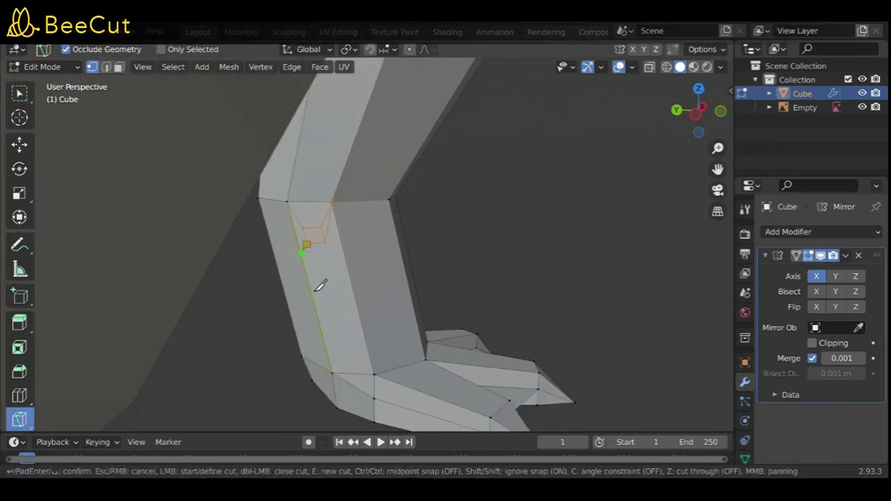
{"action": "left_click", "coordinate": [118, 67]}
Switch to vertex selection with X-ray on in right side view, and save the file
{"action": "left_click", "coordinate": [721, 111]}
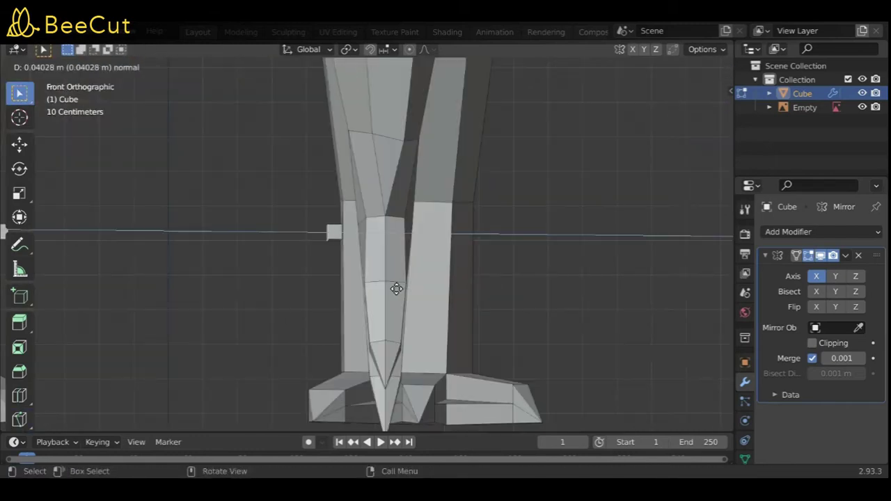
{"action": "scroll", "coordinate": [328, 322], "scroll_direction": "up", "scroll_amount": 2}
{"action": "mouse_move", "coordinate": [339, 299]}
{"action": "middle_mouse_down"}
{"action": "mouse_move", "coordinate": [328, 323]}
{"action": "mouse_move", "coordinate": [283, 245]}
{"action": "mouse_move", "coordinate": [522, 276]}
{"action": "mouse_move", "coordinate": [453, 249]}
{"action": "middle_mouse_up"}
{"action": "key", "text": "1"}
{"action": "key", "text": "alt+z"}
{"action": "key", "text": "alt+z"}
{"action": "scroll", "coordinate": [464, 295], "scroll_direction": "down", "scroll_amount": 4}
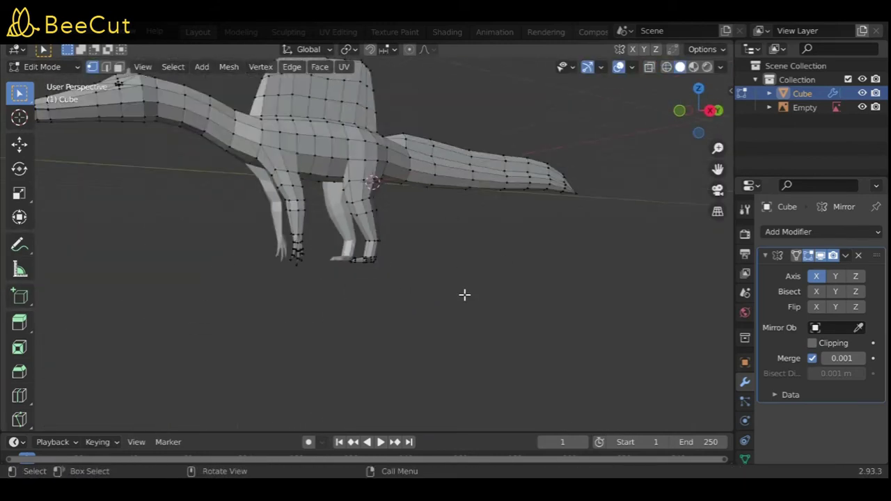
{"action": "key", "text": "KP_3"}
{"action": "key", "text": "ctrl+s"}
Knife-cut new edges across the top of the head and confirm the cut
{"action": "scroll", "coordinate": [394, 306], "scroll_direction": "up", "scroll_amount": 3}
{"action": "middle_click_drag", "start_coordinate": [362, 300], "coordinate": [300, 373]}
{"action": "scroll", "coordinate": [300, 373], "scroll_direction": "up", "scroll_amount": 3}
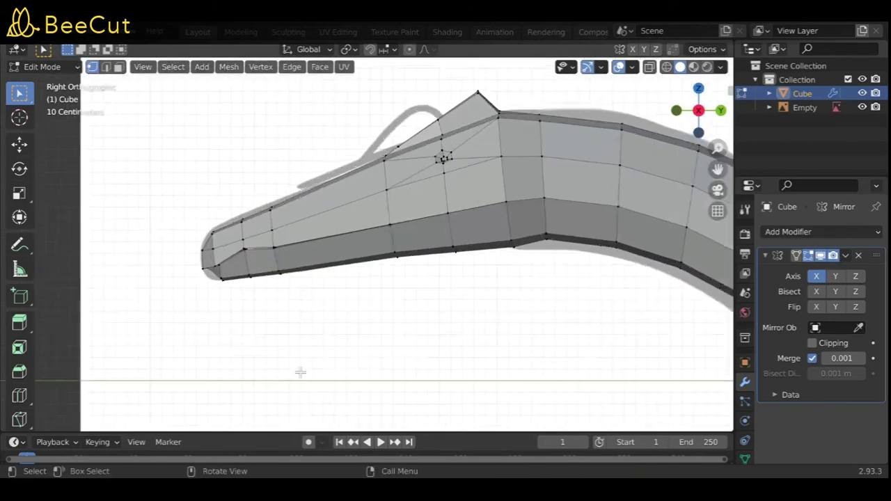
{"action": "key", "text": "Return"}
{"action": "scroll", "coordinate": [295, 354], "scroll_direction": "up", "scroll_amount": 2}
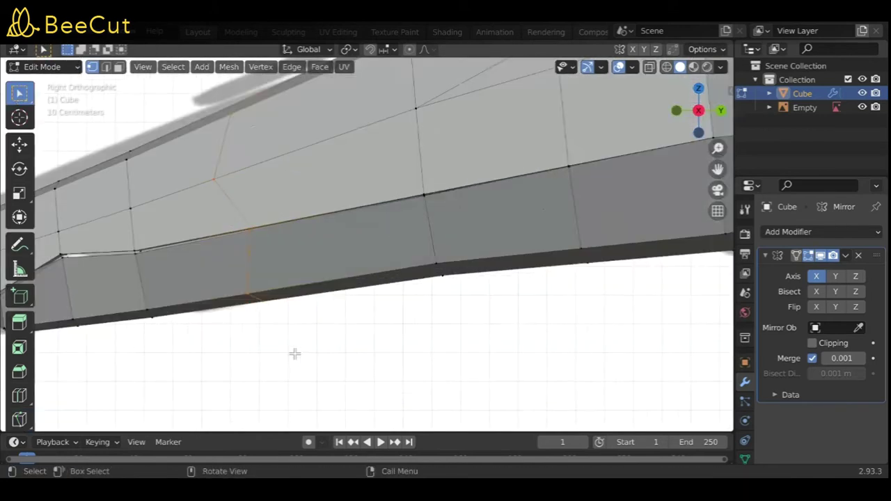
{"action": "scroll", "coordinate": [294, 353], "scroll_direction": "down", "scroll_amount": 3}
{"action": "middle_click_drag", "start_coordinate": [295, 354], "coordinate": [452, 340]}
{"action": "key", "text": "KP_3"}
{"action": "scroll", "coordinate": [435, 250], "scroll_direction": "up", "scroll_amount": 2}
Knife-cut several edges across the sail against the reference drawing, then turn X-ray off
{"action": "middle_click_drag", "start_coordinate": [435, 250], "coordinate": [269, 250], "text": "shift"}
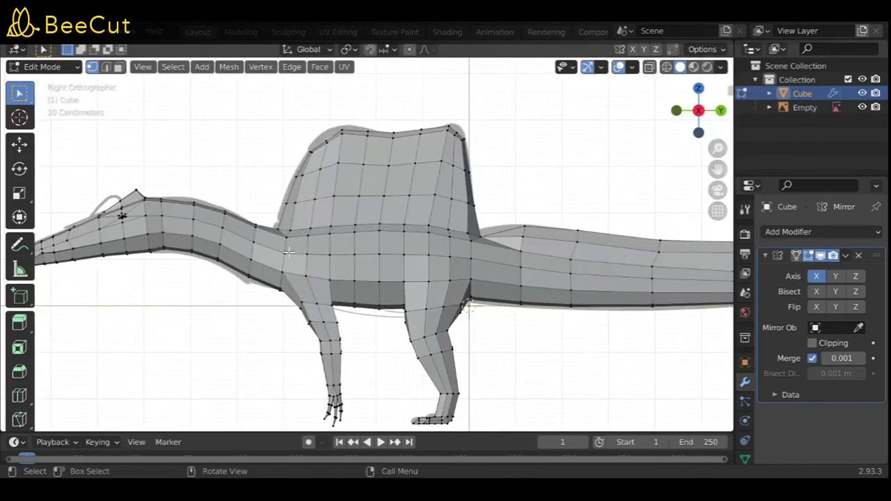
{"action": "key", "text": "alt+z"}
{"action": "scroll", "coordinate": [275, 257], "scroll_direction": "up", "scroll_amount": 3}
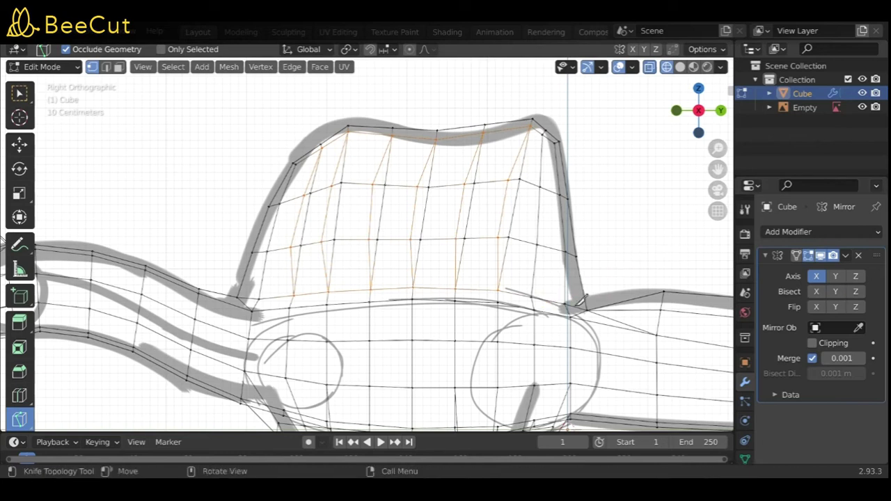
{"action": "key", "text": "Return"}
{"action": "key", "text": "alt+z"}
{"action": "scroll", "coordinate": [191, 175], "scroll_direction": "down", "scroll_amount": 3}
{"action": "middle_click_drag", "start_coordinate": [190, 175], "coordinate": [191, 175]}
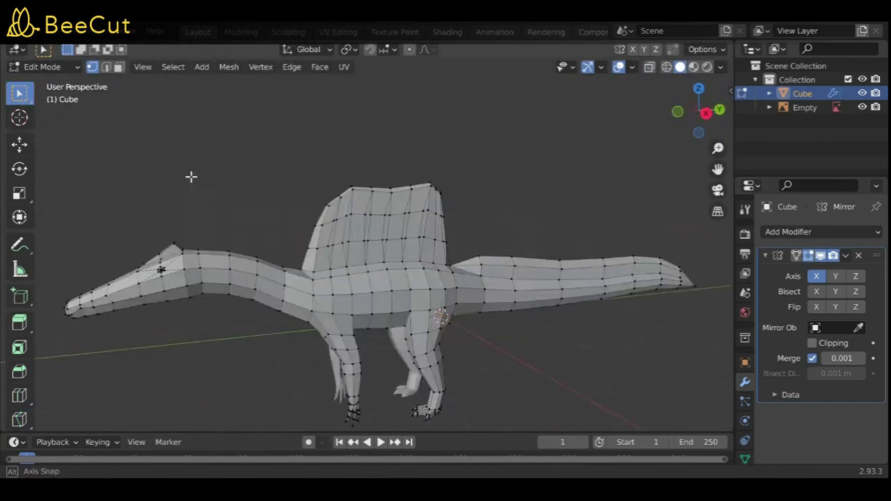
{"action": "key", "text": "KP_3"}
{"action": "scroll", "coordinate": [573, 243], "scroll_direction": "up", "scroll_amount": 3}
Loop-cut and slide a new edge loop around the tail, then begin a neck knife cut
{"action": "left_click", "coordinate": [19, 396]}
{"action": "left_click_drag", "start_coordinate": [359, 275], "coordinate": [624, 274]}
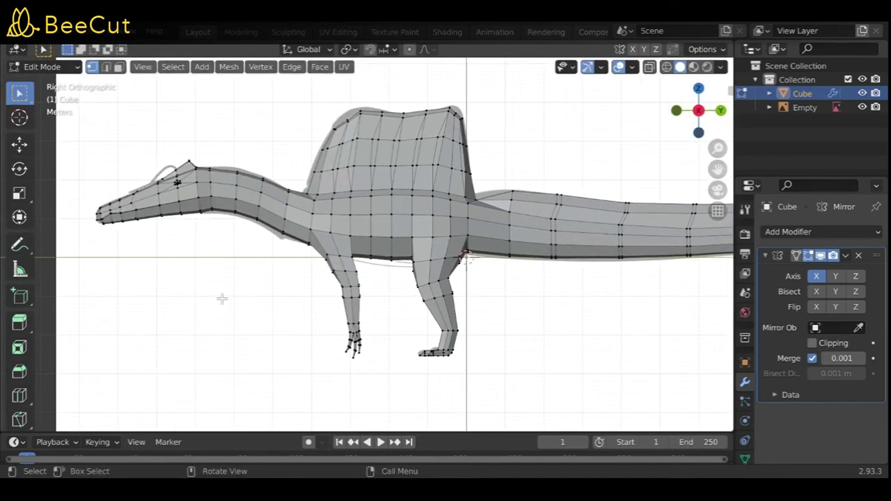
{"action": "scroll", "coordinate": [221, 298], "scroll_direction": "up", "scroll_amount": 4}
{"action": "left_click", "coordinate": [20, 419]}
{"action": "left_click", "coordinate": [302, 148]}
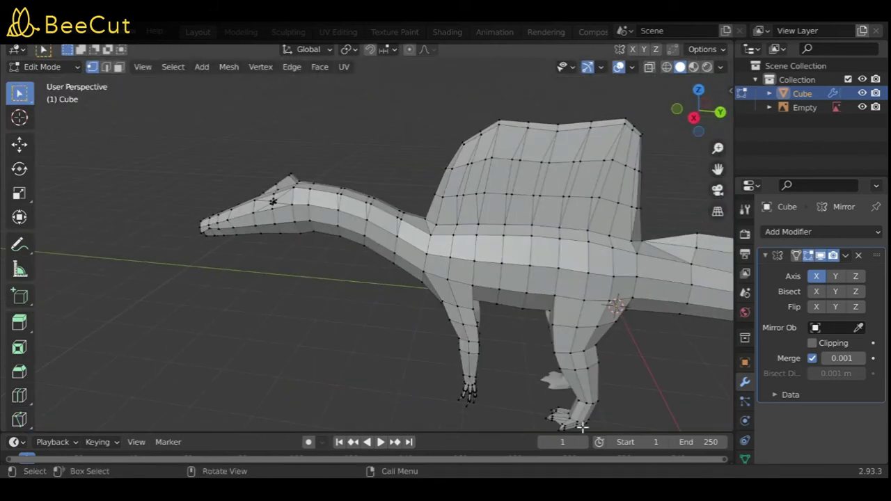
Set the mesh's base material colour to blue
{"action": "left_click", "coordinate": [745, 449]}
{"action": "left_click", "coordinate": [838, 390]}
{"action": "left_click", "coordinate": [803, 230]}
{"action": "key", "text": "KP_3"}
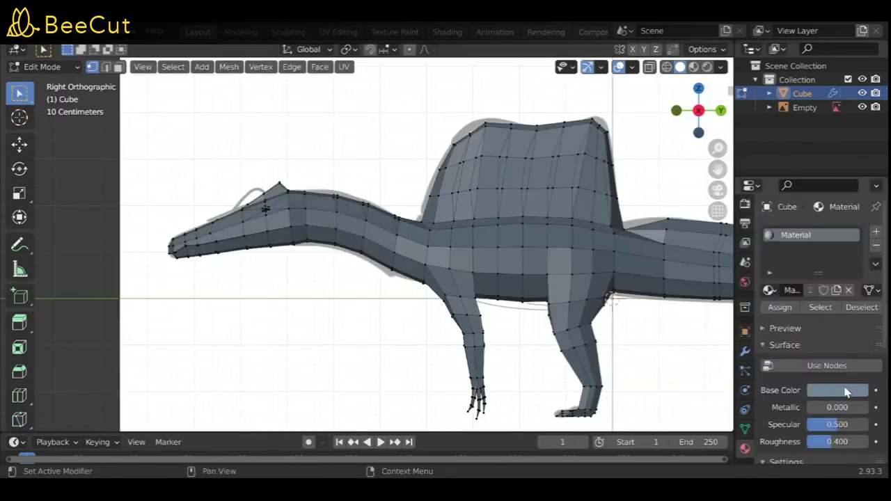
Add a second material slot with a new coloured material and box-select the back
{"action": "left_click", "coordinate": [876, 232]}
{"action": "left_click", "coordinate": [808, 290]}
{"action": "left_click", "coordinate": [838, 418]}
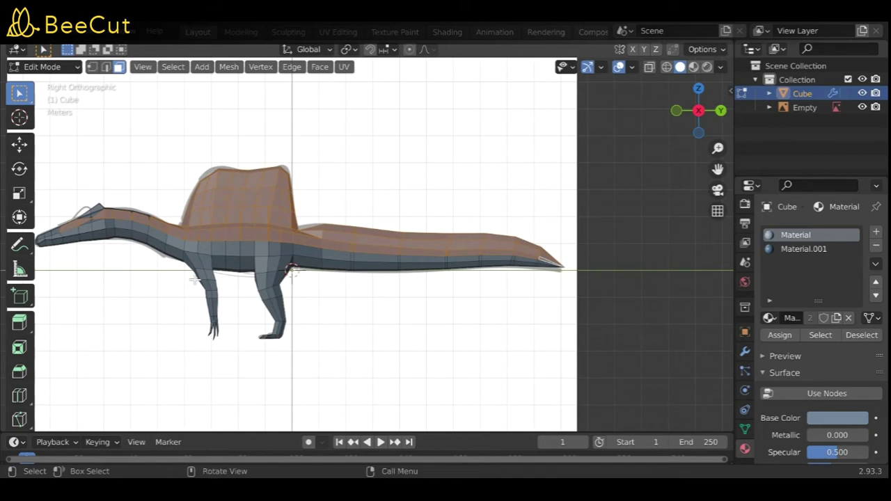
{"action": "scroll", "coordinate": [193, 280], "scroll_direction": "up", "scroll_amount": 5}
{"action": "key", "text": "b"}
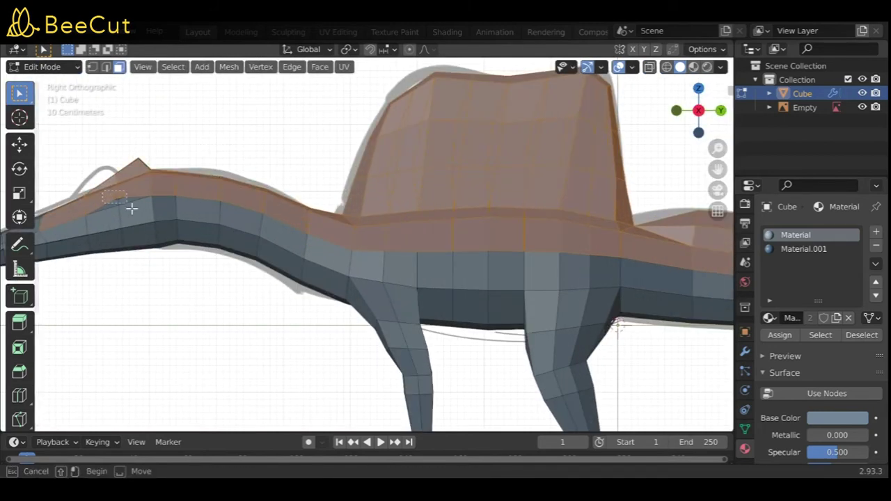
{"action": "scroll", "coordinate": [619, 358], "scroll_direction": "down", "scroll_amount": 8}
{"action": "middle_click_drag", "start_coordinate": [525, 388], "coordinate": [213, 355]}
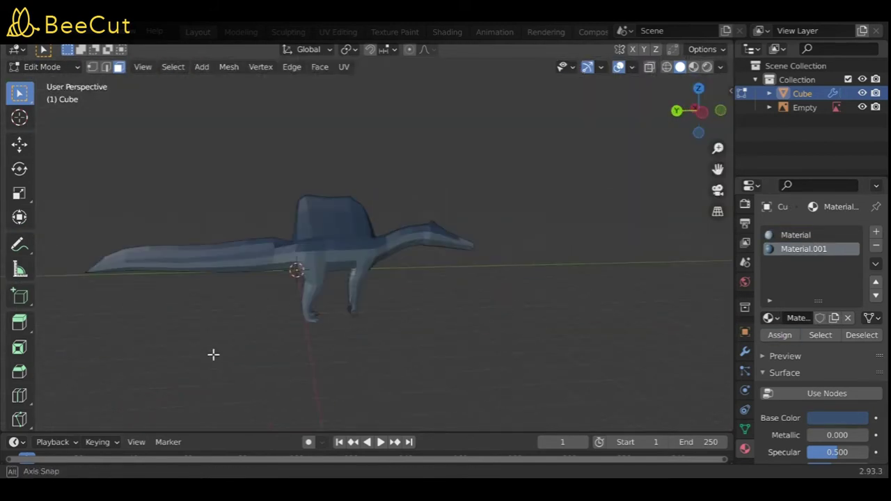
Add a third material slot with a new light blue material
{"action": "left_click", "coordinate": [702, 112]}
{"action": "left_click", "coordinate": [876, 232]}
{"action": "left_click", "coordinate": [811, 317]}
{"action": "left_click", "coordinate": [838, 418]}
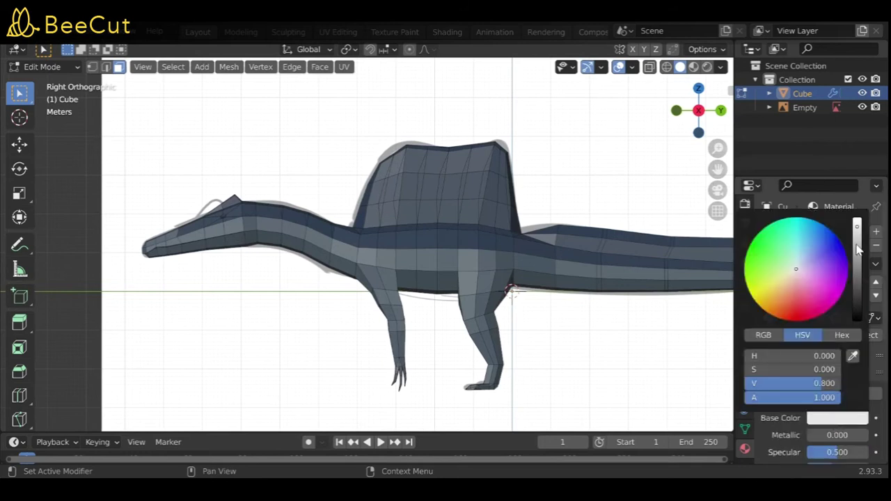
{"action": "left_click", "coordinate": [809, 418]}
{"action": "left_click", "coordinate": [802, 251]}
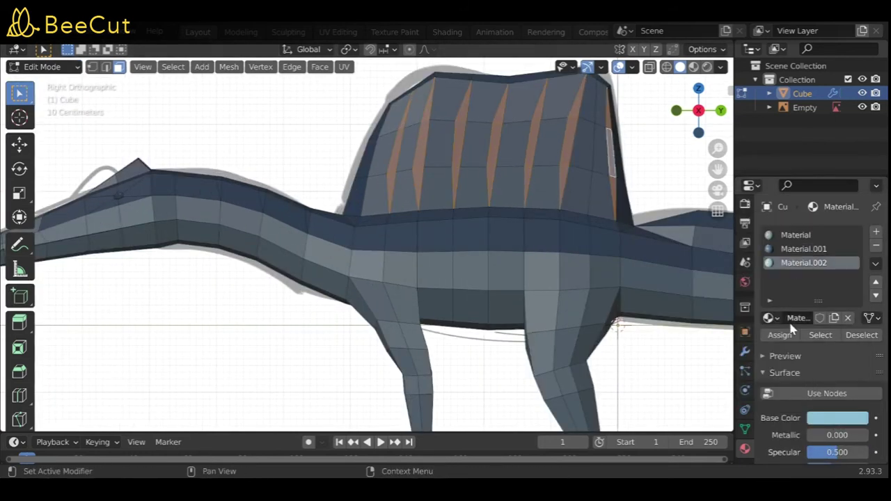
{"action": "scroll", "coordinate": [370, 382], "scroll_direction": "down", "scroll_amount": 5}
{"action": "middle_click_drag", "start_coordinate": [370, 382], "coordinate": [243, 394]}
{"action": "key", "text": "KP_3"}
{"action": "scroll", "coordinate": [487, 188], "scroll_direction": "up", "scroll_amount": 5}
Box-select faces along the tail, then clear the face selection on the neck
{"action": "left_click_drag", "start_coordinate": [401, 170], "coordinate": [432, 284]}
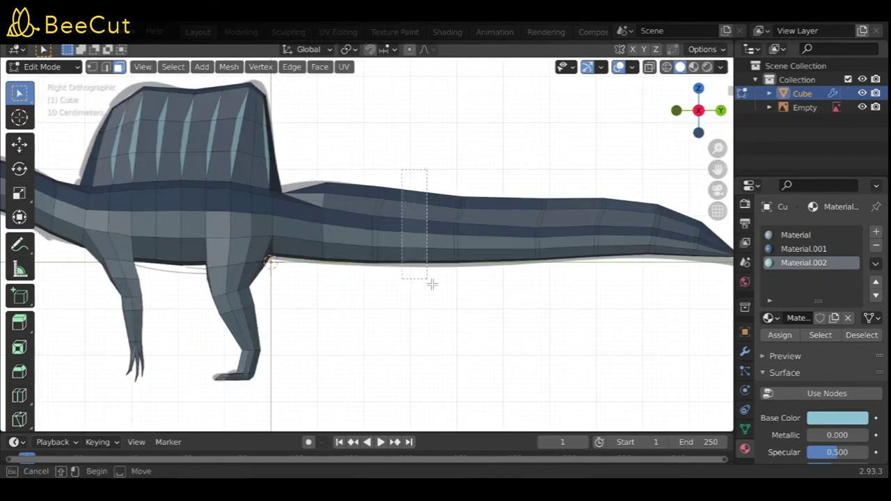
{"action": "scroll", "coordinate": [689, 277], "scroll_direction": "down", "scroll_amount": 5}
{"action": "mouse_move", "coordinate": [689, 276]}
{"action": "middle_mouse_down"}
{"action": "mouse_move", "coordinate": [318, 369]}
{"action": "mouse_move", "coordinate": [313, 253]}
{"action": "middle_mouse_up"}
{"action": "key", "text": "KP_3"}
{"action": "scroll", "coordinate": [325, 195], "scroll_direction": "up", "scroll_amount": 6}
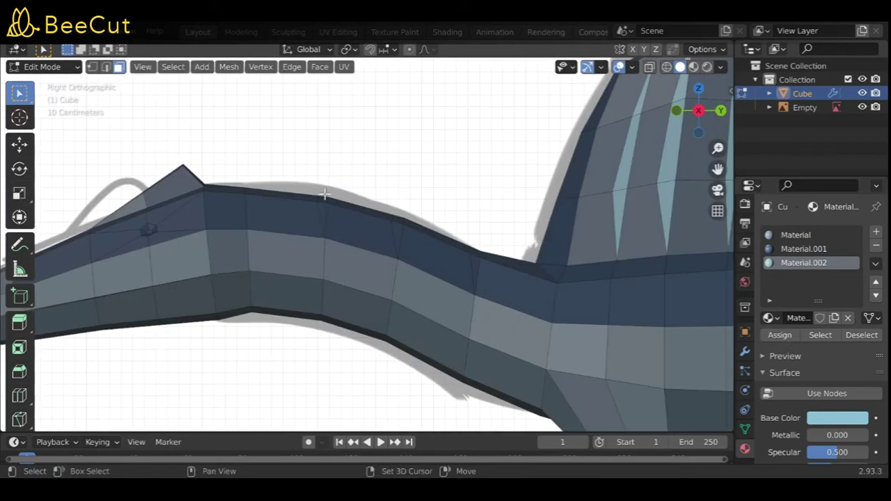
{"action": "middle_click_drag", "start_coordinate": [356, 305], "coordinate": [723, 298], "text": "shift"}
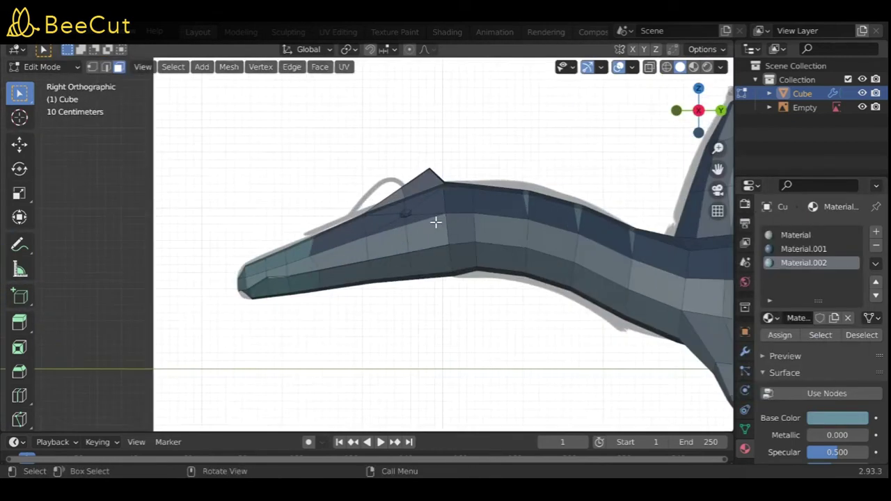
{"action": "mouse_move", "coordinate": [435, 221]}
{"action": "middle_mouse_down", "text": "ctrl"}
{"action": "mouse_move", "coordinate": [436, 131]}
{"action": "mouse_move", "coordinate": [334, 172]}
{"action": "middle_mouse_up", "text": "ctrl"}
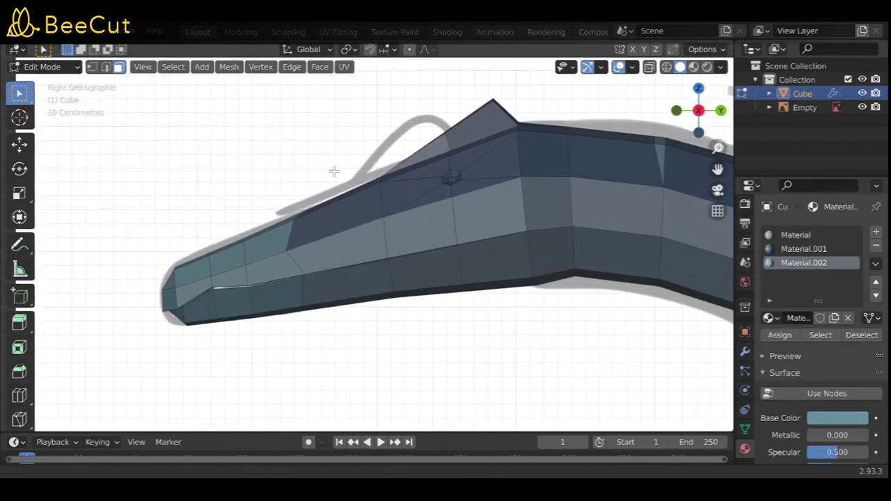
{"action": "left_click", "coordinate": [379, 383]}
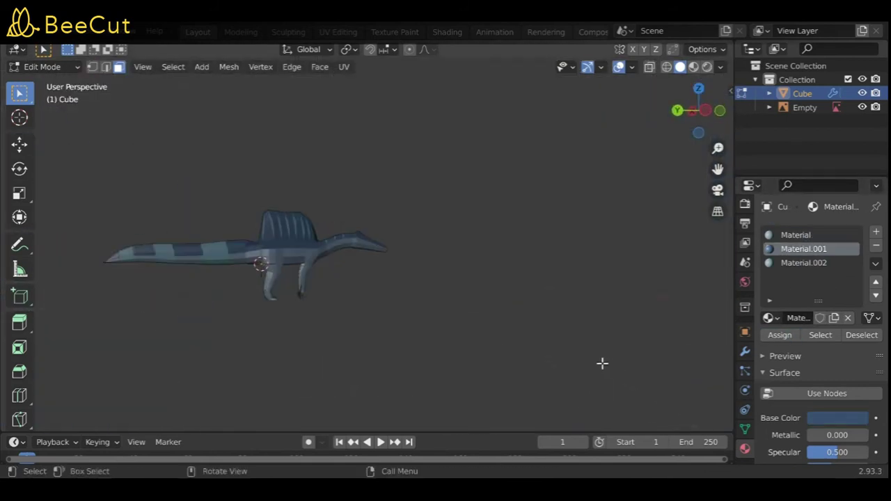
Add a fourth material slot and select a ring of tail faces for stripes
{"action": "middle_click_drag", "start_coordinate": [307, 267], "coordinate": [587, 358]}
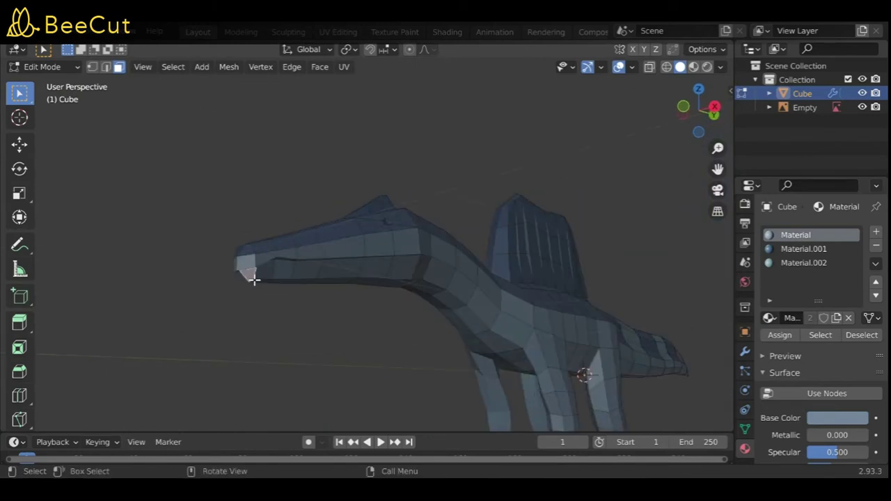
{"action": "key", "text": "KP_3"}
{"action": "scroll", "coordinate": [445, 322], "scroll_direction": "up", "scroll_amount": 5}
{"action": "scroll", "coordinate": [445, 323], "scroll_direction": "down", "scroll_amount": 2}
{"action": "scroll", "coordinate": [418, 302], "scroll_direction": "down", "scroll_amount": 5}
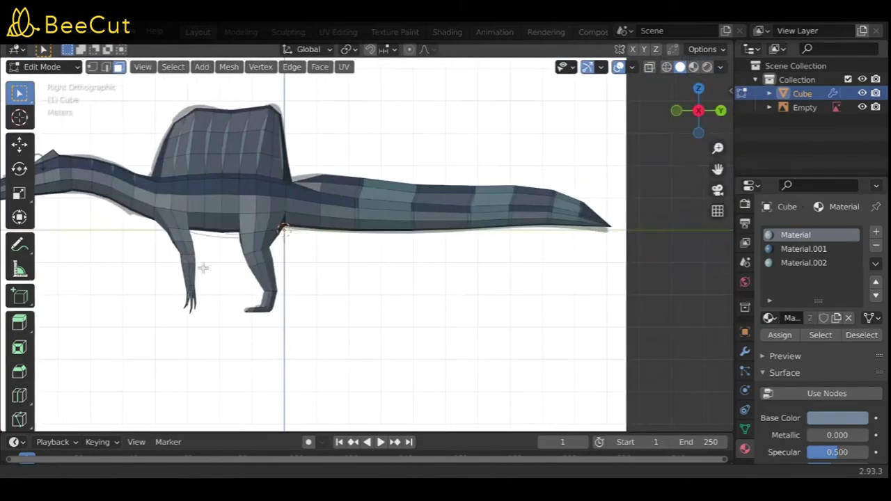
{"action": "left_click", "coordinate": [837, 418]}
{"action": "scroll", "coordinate": [362, 179], "scroll_direction": "up", "scroll_amount": 3}
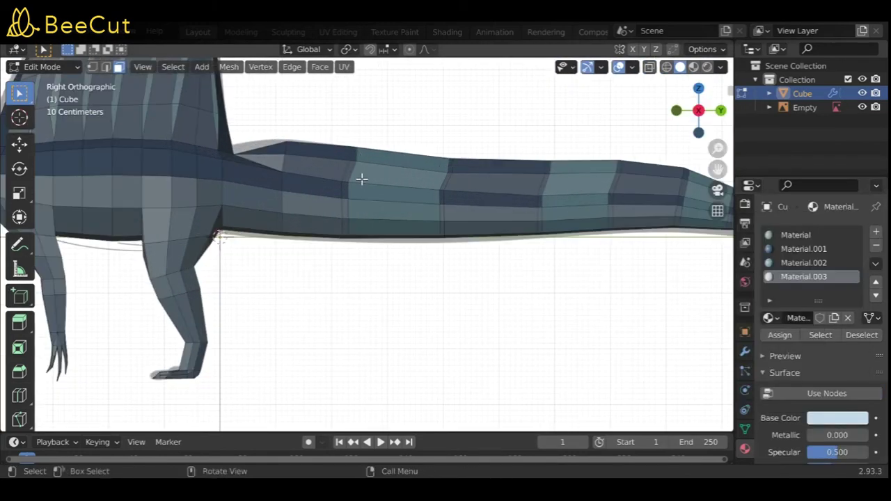
{"action": "left_click", "coordinate": [350, 243], "text": "ctrl"}
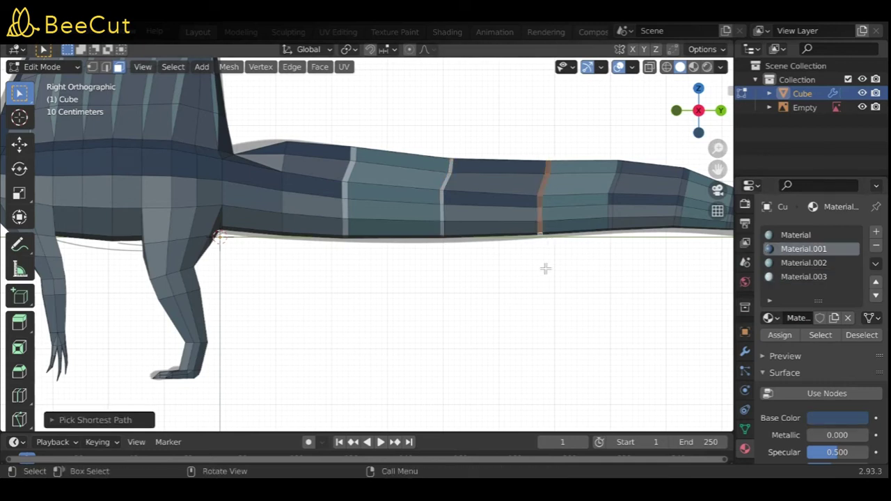
{"action": "scroll", "coordinate": [546, 269], "scroll_direction": "up", "scroll_amount": 3}
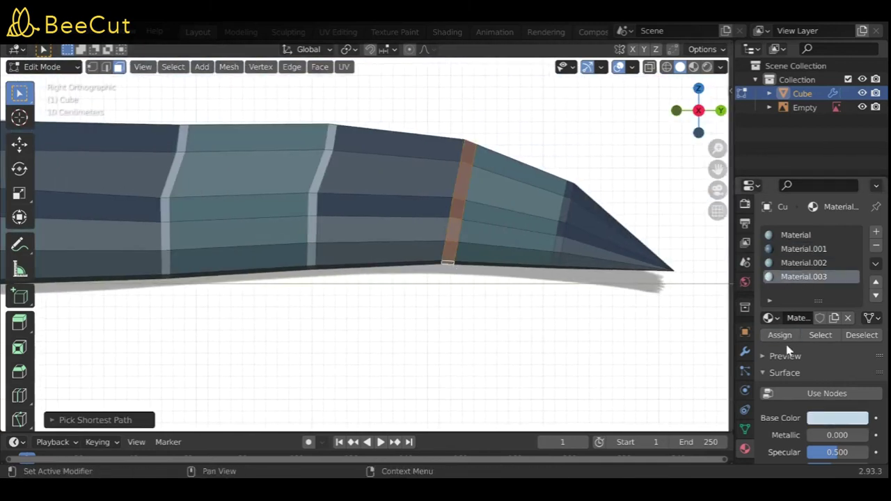
{"action": "scroll", "coordinate": [562, 273], "scroll_direction": "down", "scroll_amount": 5}
{"action": "middle_click_drag", "start_coordinate": [595, 311], "coordinate": [509, 327]}
{"action": "key", "text": "KP_3"}
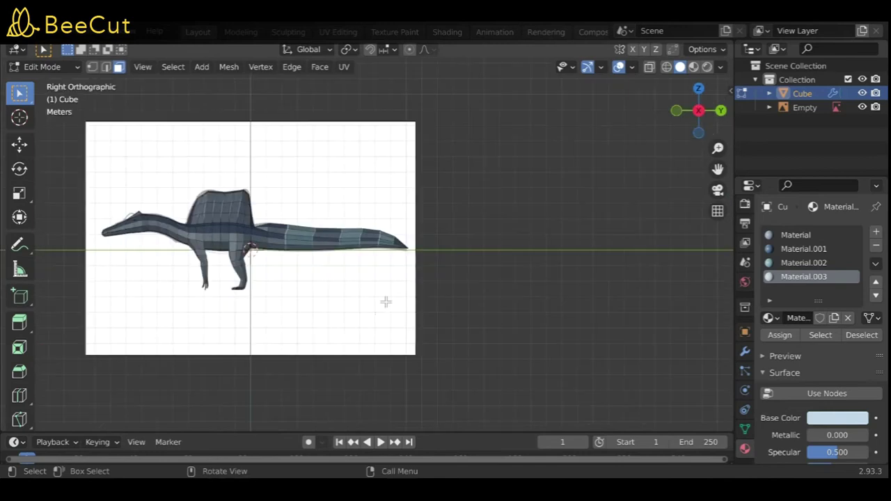
{"action": "scroll", "coordinate": [386, 302], "scroll_direction": "up", "scroll_amount": 3}
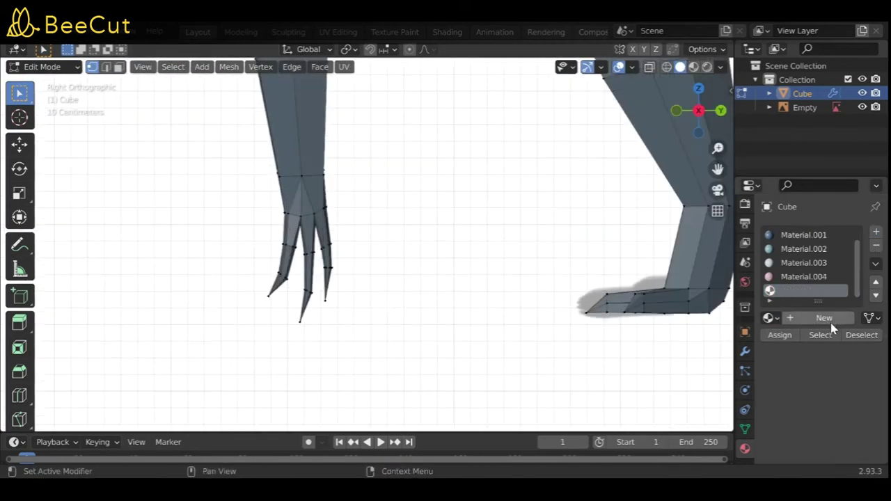
With X-ray on, box-select the claw tips on the front foot
{"action": "key", "text": "alt+z"}
{"action": "left_click_drag", "start_coordinate": [225, 235], "coordinate": [294, 350]}
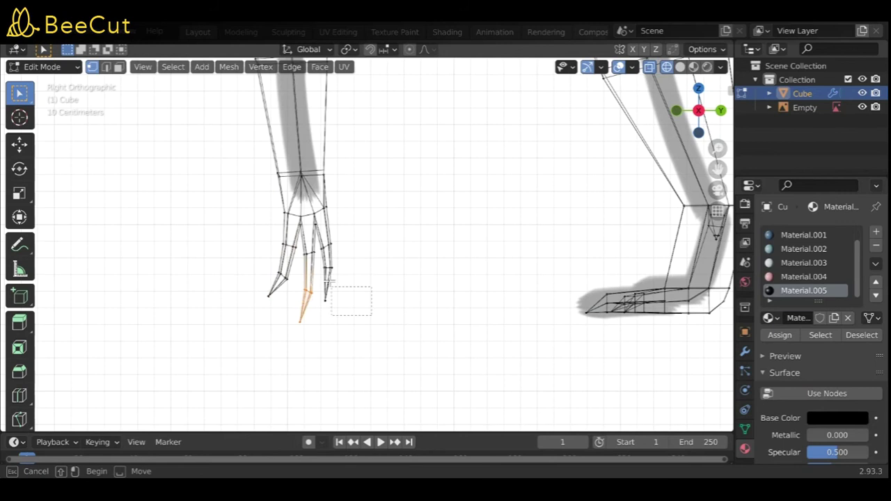
{"action": "key", "text": "alt+z"}
{"action": "middle_click_drag", "start_coordinate": [454, 269], "coordinate": [511, 308]}
{"action": "scroll", "coordinate": [458, 160], "scroll_direction": "up", "scroll_amount": 3}
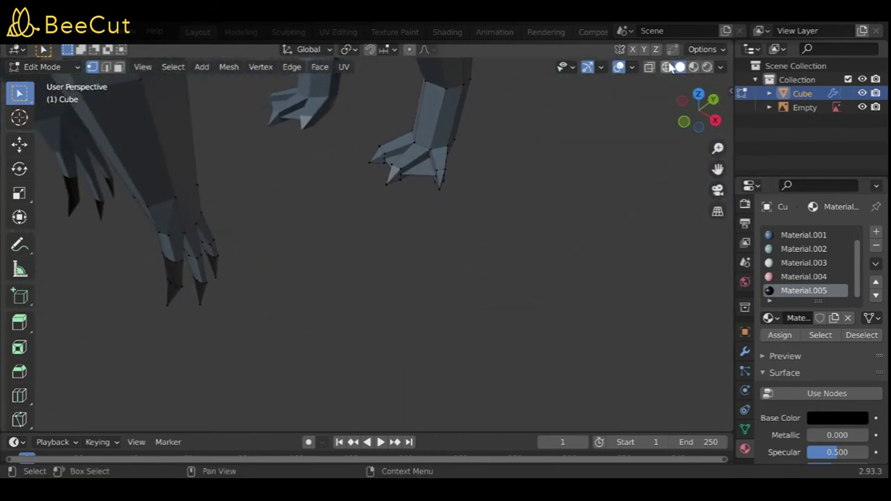
{"action": "left_click", "coordinate": [667, 67]}
{"action": "left_click_drag", "start_coordinate": [469, 220], "coordinate": [434, 176]}
{"action": "key", "text": "alt+z"}
Orbit around the legs with X-ray toggled to reach the remaining claws
{"action": "middle_click_drag", "start_coordinate": [712, 132], "coordinate": [575, 243]}
{"action": "scroll", "coordinate": [326, 209], "scroll_direction": "up", "scroll_amount": 3}
{"action": "scroll", "coordinate": [452, 253], "scroll_direction": "up", "scroll_amount": 2}
{"action": "key", "text": "alt+z"}
{"action": "left_click", "coordinate": [669, 67]}
{"action": "scroll", "coordinate": [627, 174], "scroll_direction": "down", "scroll_amount": 4}
{"action": "middle_click_drag", "start_coordinate": [626, 174], "coordinate": [579, 302]}
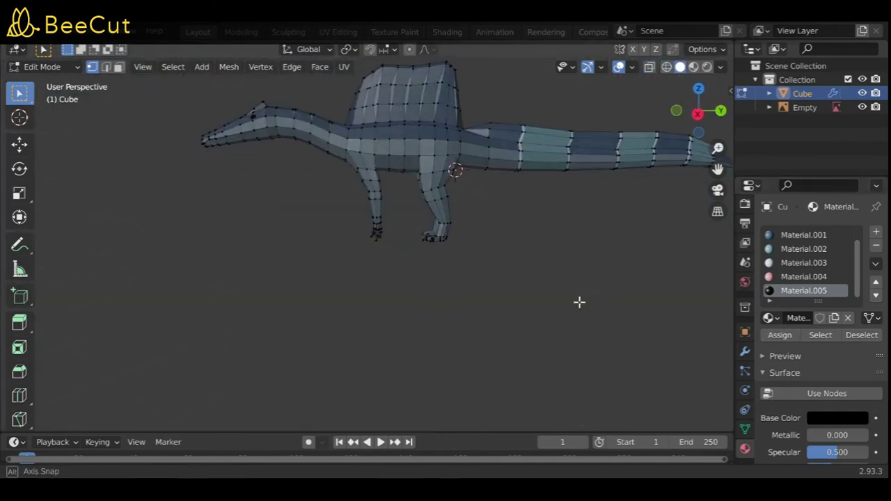
Pick Material.001 then Material.003 for the selected faces, and return to Object Mode
{"action": "left_click", "coordinate": [41, 66]}
{"action": "left_click", "coordinate": [42, 97]}
{"action": "middle_click_drag", "start_coordinate": [418, 209], "coordinate": [313, 244]}
{"action": "scroll", "coordinate": [390, 279], "scroll_direction": "up", "scroll_amount": 4}
{"action": "left_click", "coordinate": [804, 235]}
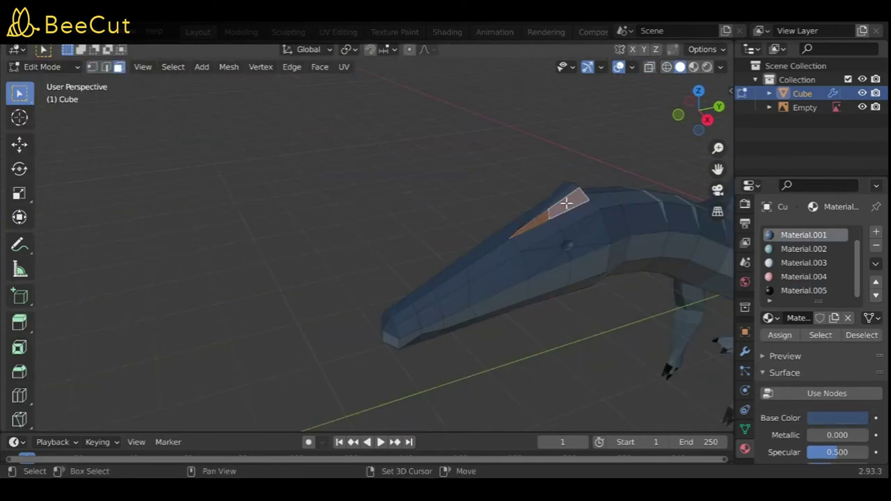
{"action": "left_click", "coordinate": [804, 263]}
{"action": "scroll", "coordinate": [577, 179], "scroll_direction": "down", "scroll_amount": 5}
{"action": "left_click", "coordinate": [42, 67]}
Add a new armature to the scene in the side orthographic view
{"action": "left_click", "coordinate": [44, 82]}
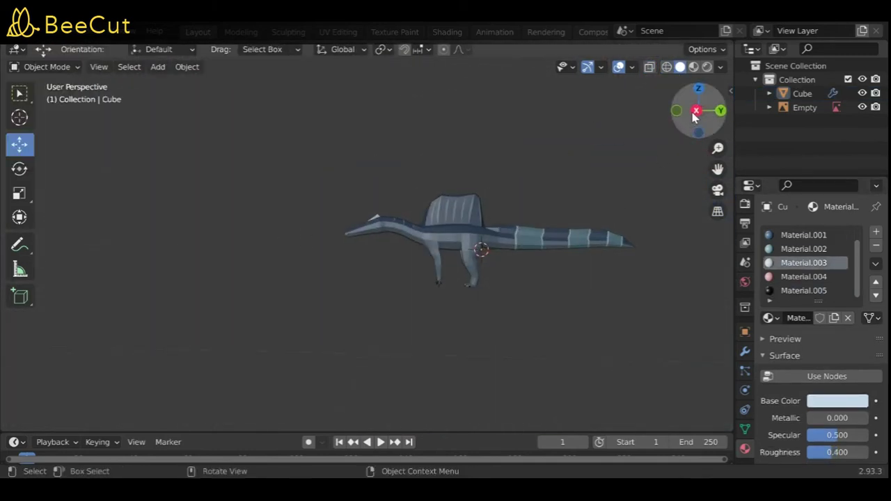
{"action": "left_click", "coordinate": [696, 110]}
{"action": "scroll", "coordinate": [604, 221], "scroll_direction": "up", "scroll_amount": 3}
{"action": "left_click", "coordinate": [155, 67]}
{"action": "left_click", "coordinate": [179, 187]}
{"action": "scroll", "coordinate": [592, 336], "scroll_direction": "down", "scroll_amount": 3}
{"action": "scroll", "coordinate": [402, 290], "scroll_direction": "up", "scroll_amount": 3}
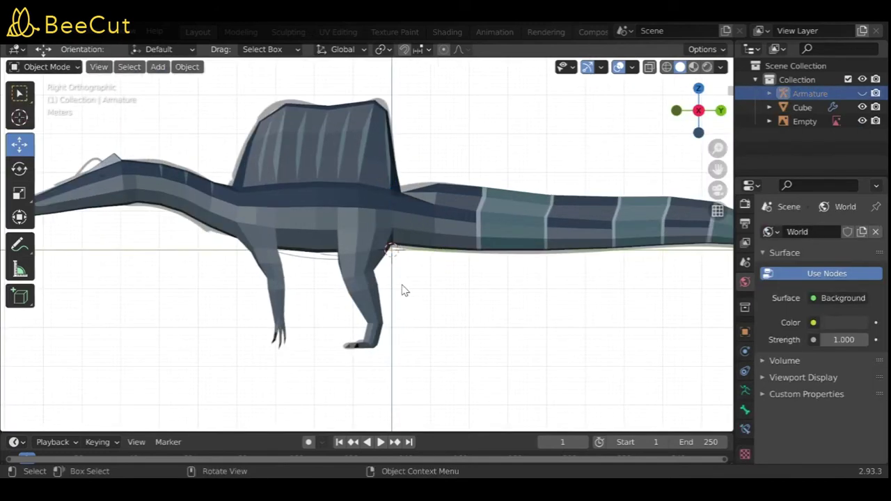
Enable the armature's Viewport Display 'In Front' option so bones show over the mesh
{"action": "left_click", "coordinate": [862, 93]}
{"action": "left_click", "coordinate": [805, 121]}
{"action": "left_click", "coordinate": [768, 426]}
{"action": "left_click", "coordinate": [773, 439]}
{"action": "scroll", "coordinate": [774, 418], "scroll_direction": "down", "scroll_amount": 3}
{"action": "left_click", "coordinate": [810, 94]}
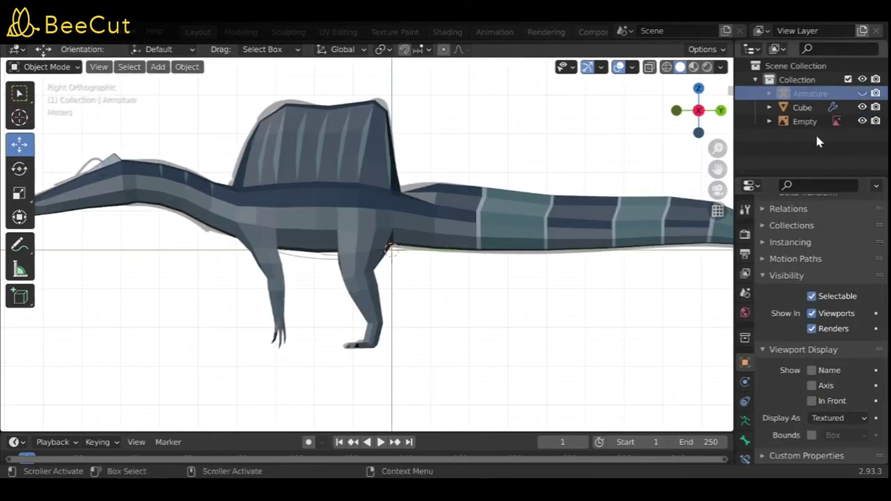
{"action": "left_click", "coordinate": [812, 402]}
{"action": "scroll", "coordinate": [439, 308], "scroll_direction": "down", "scroll_amount": 1}
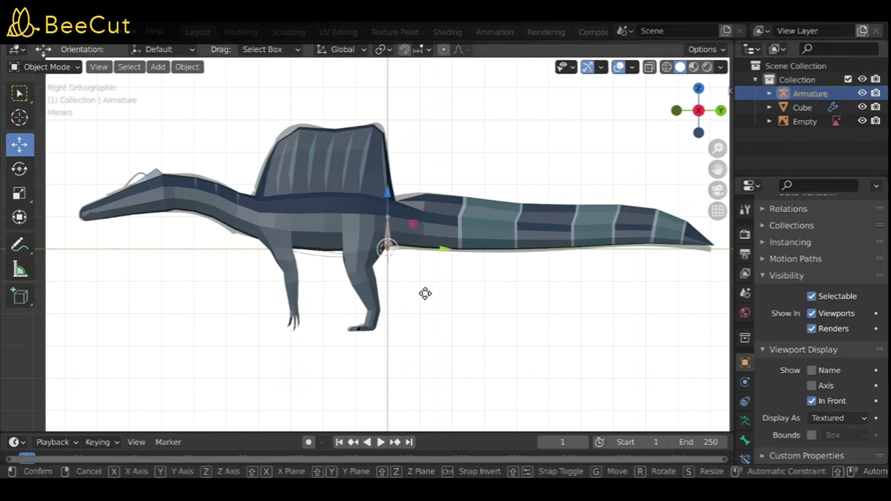
In Edit Mode, extrude bones along the body and move a joint into place
{"action": "key", "text": "Escape"}
{"action": "key", "text": "Tab"}
{"action": "key", "text": "e"}
{"action": "left_click", "coordinate": [363, 265]}
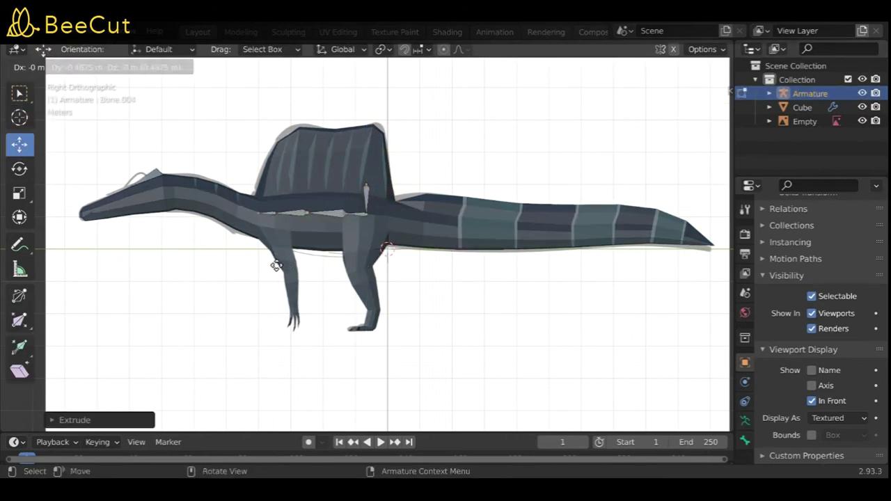
{"action": "scroll", "coordinate": [214, 241], "scroll_direction": "up", "scroll_amount": 3}
{"action": "scroll", "coordinate": [393, 267], "scroll_direction": "up", "scroll_amount": 2}
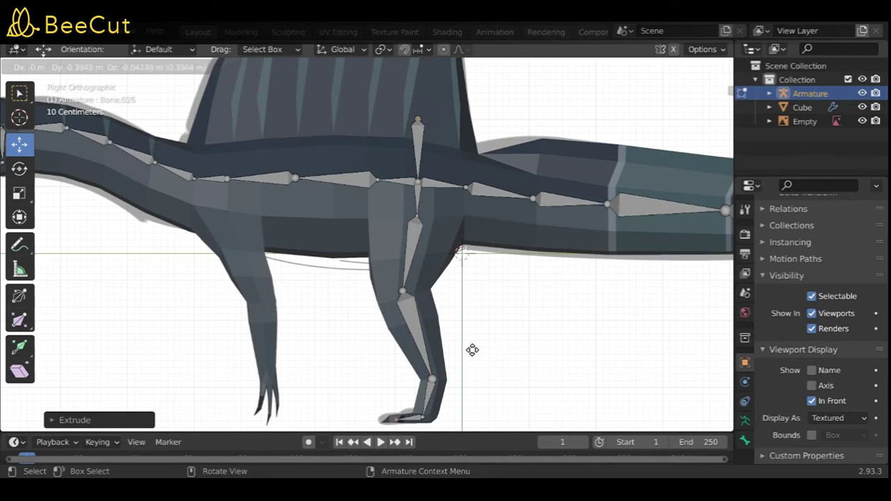
{"action": "key", "text": "g"}
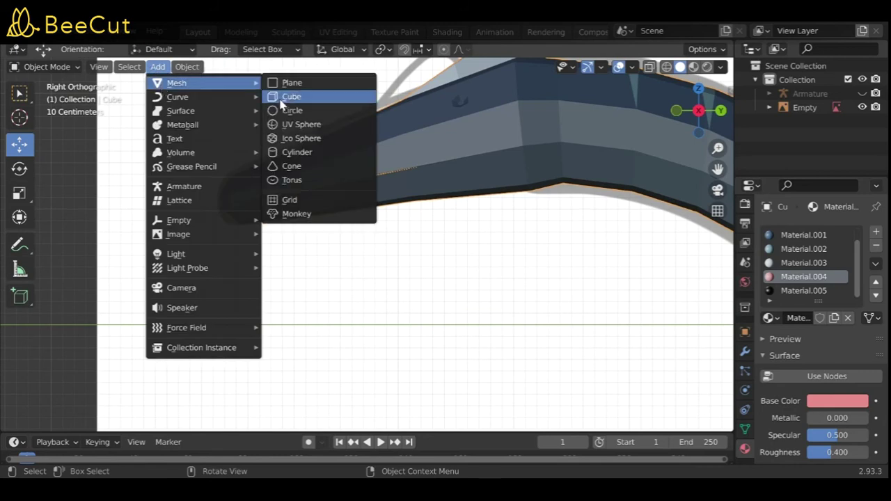
Add a cube and scale it down into a small tooth shape
{"action": "left_click", "coordinate": [288, 94]}
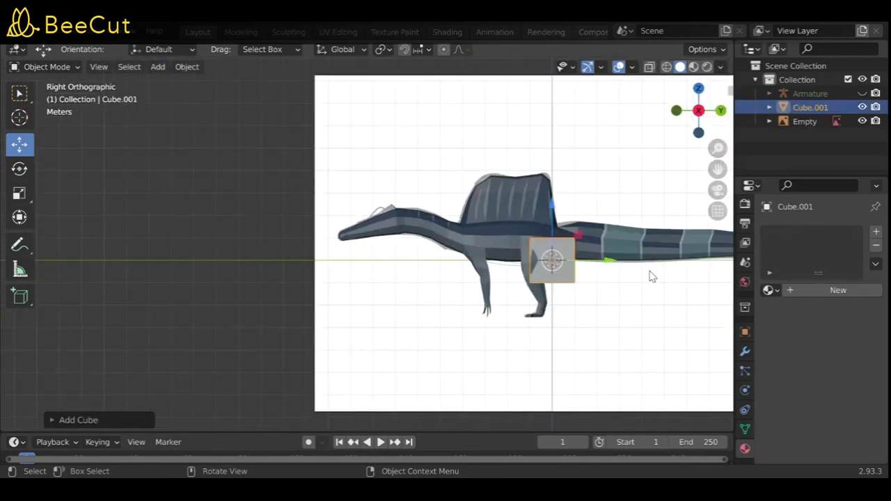
{"action": "key", "text": "Tab"}
{"action": "key", "text": "s"}
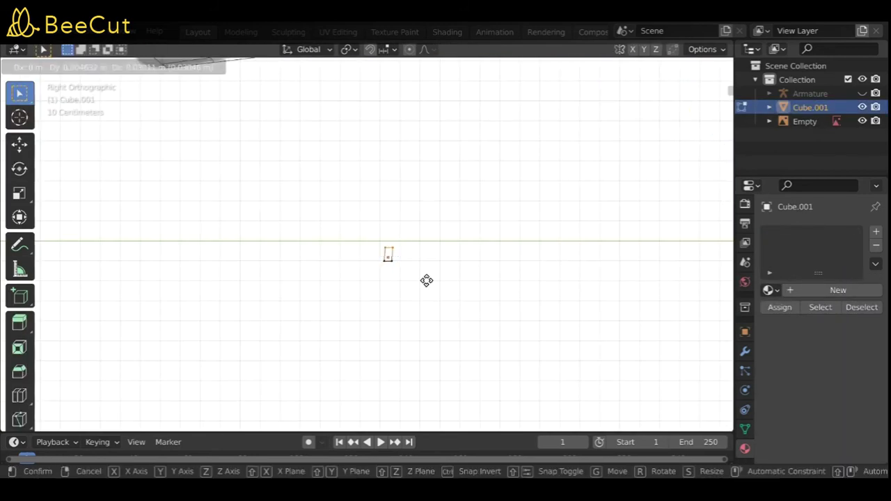
{"action": "left_click", "coordinate": [422, 294]}
{"action": "left_click", "coordinate": [491, 220]}
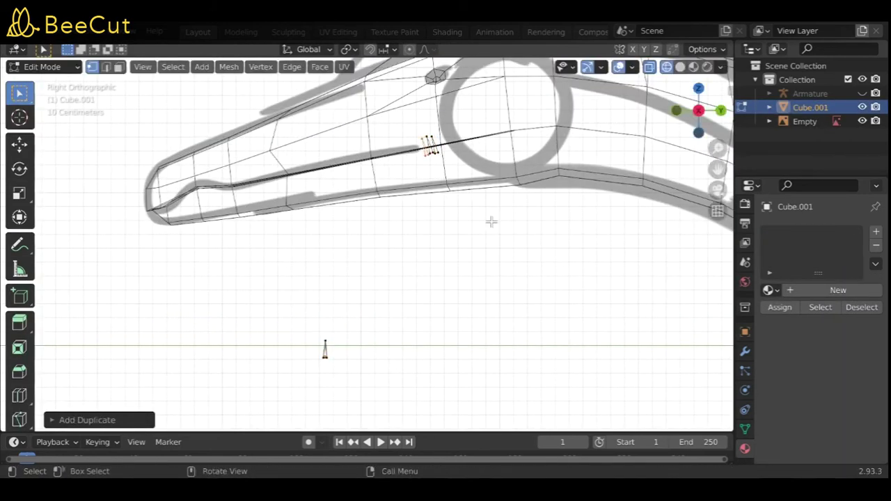
Duplicate the tooth with Shift+D, tilting copies to follow the jaw toward the snout
{"action": "left_click", "coordinate": [385, 225]}
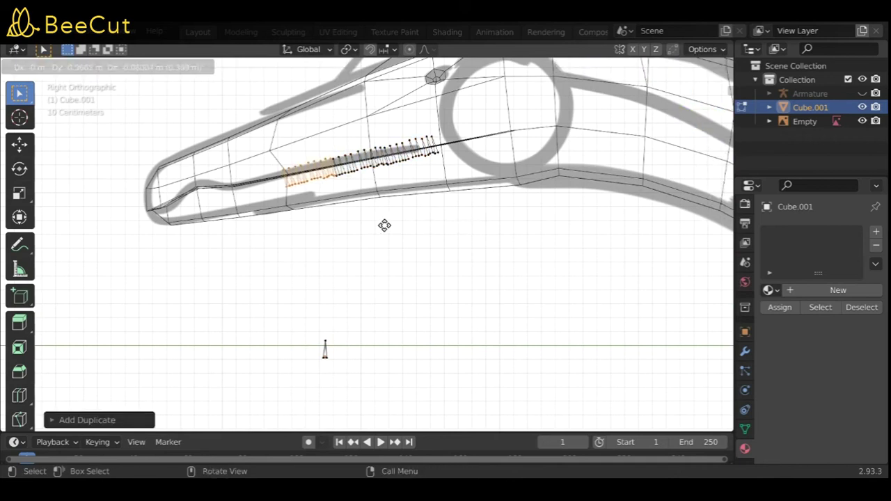
{"action": "key", "text": "r"}
{"action": "key", "text": "shift+d"}
{"action": "left_click", "coordinate": [307, 215]}
{"action": "scroll", "coordinate": [443, 253], "scroll_direction": "down", "scroll_amount": 2}
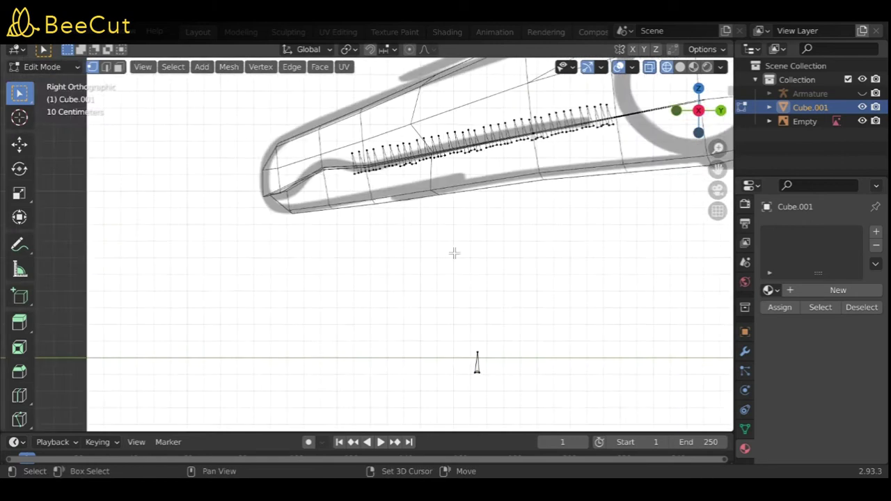
{"action": "scroll", "coordinate": [454, 253], "scroll_direction": "up", "scroll_amount": 4}
{"action": "key", "text": "g"}
{"action": "scroll", "coordinate": [325, 263], "scroll_direction": "down", "scroll_amount": 3}
{"action": "left_click", "coordinate": [450, 360]}
From the top view, select the tooth row and move it along X onto the jaw edge
{"action": "key", "text": "KP_7"}
{"action": "left_click_drag", "start_coordinate": [504, 120], "coordinate": [569, 325]}
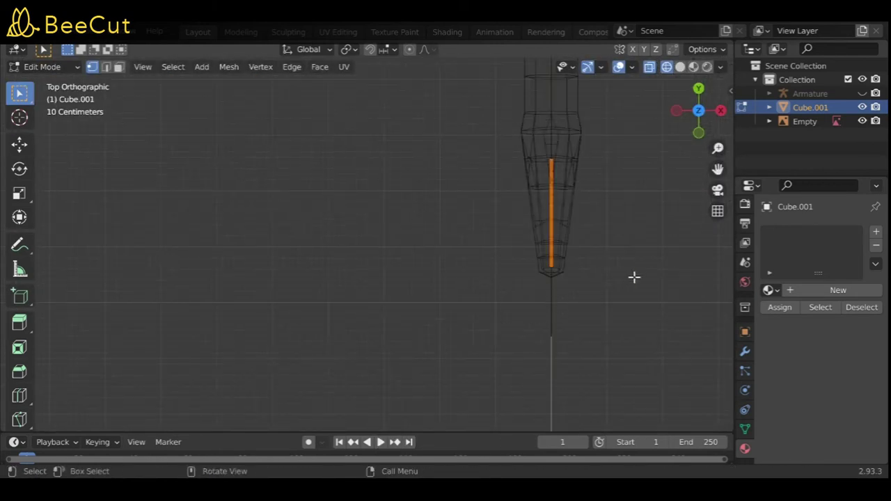
{"action": "key", "text": "g"}
{"action": "key", "text": "x"}
{"action": "left_click", "coordinate": [487, 248]}
{"action": "mouse_move", "coordinate": [487, 249]}
{"action": "middle_mouse_down"}
{"action": "mouse_move", "coordinate": [567, 133]}
{"action": "mouse_move", "coordinate": [367, 352]}
{"action": "mouse_move", "coordinate": [471, 288]}
{"action": "mouse_move", "coordinate": [500, 397]}
{"action": "mouse_move", "coordinate": [562, 323]}
{"action": "middle_mouse_up"}
{"action": "key", "text": "shift+z"}
{"action": "key", "text": "shift+z"}
{"action": "scroll", "coordinate": [491, 241], "scroll_direction": "up", "scroll_amount": 2}
{"action": "scroll", "coordinate": [471, 315], "scroll_direction": "down", "scroll_amount": 3}
{"action": "middle_click_drag", "start_coordinate": [471, 315], "coordinate": [438, 314]}
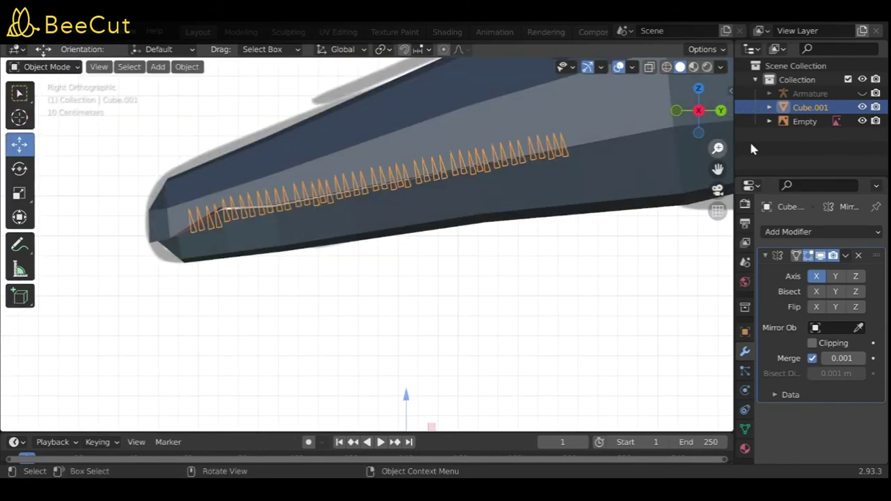
Mirror a copy of the teeth and move it onto the lower jaw
{"action": "right_click", "coordinate": [374, 360]}
{"action": "mouse_move", "coordinate": [374, 372]}
{"action": "left_click", "coordinate": [495, 333]}
{"action": "right_click", "coordinate": [498, 336]}
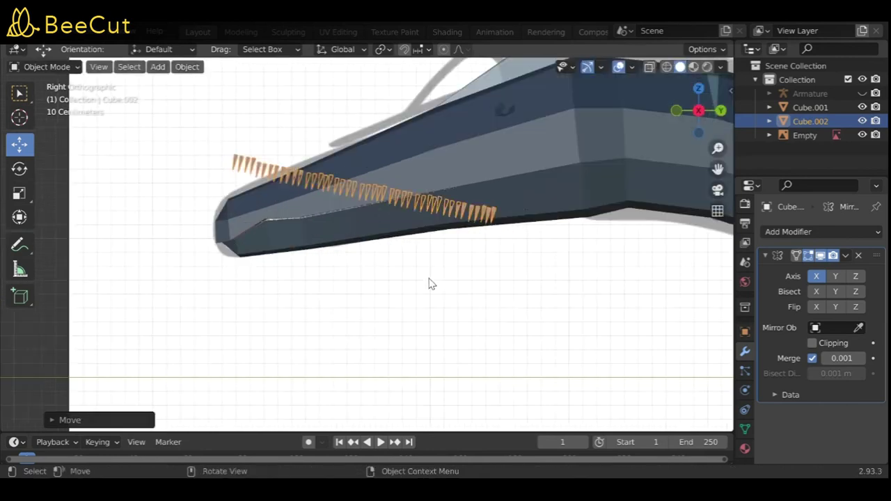
{"action": "key", "text": "g"}
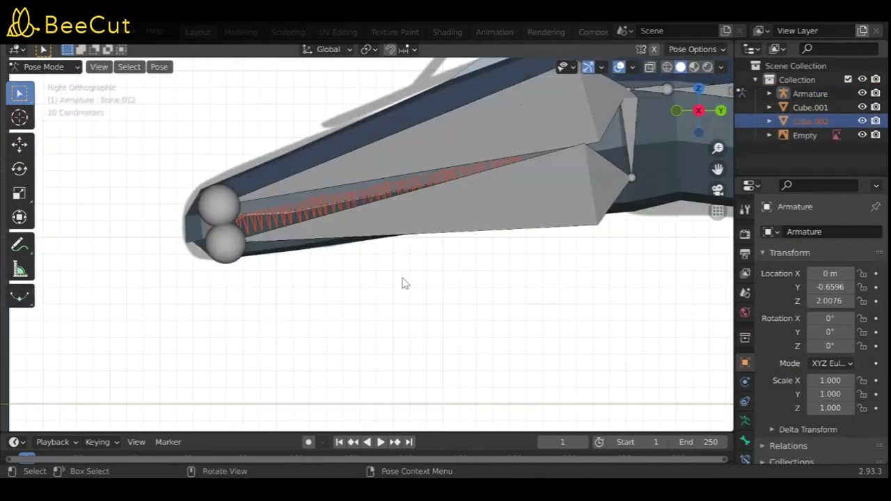
Parent the teeth to the jaw bone with Ctrl+P and rotate the lower jaw open
{"action": "key", "text": "ctrl+p"}
{"action": "left_click", "coordinate": [341, 188]}
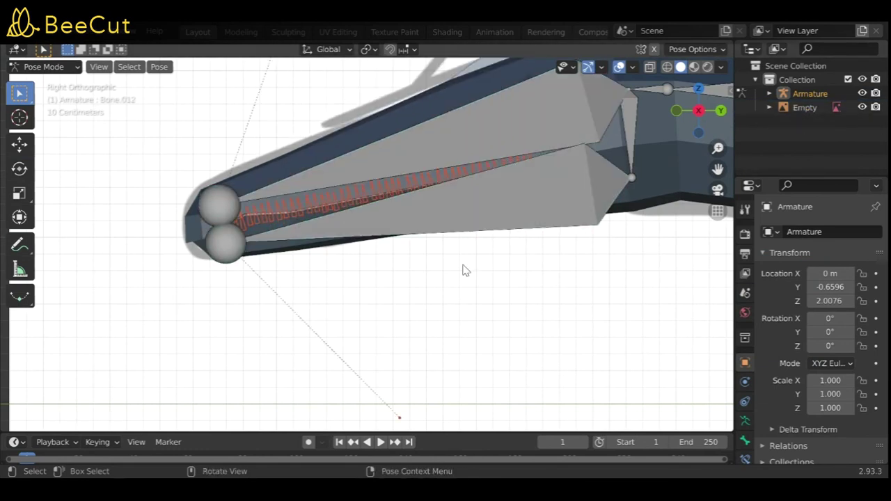
{"action": "key", "text": "r"}
{"action": "left_click", "coordinate": [527, 296]}
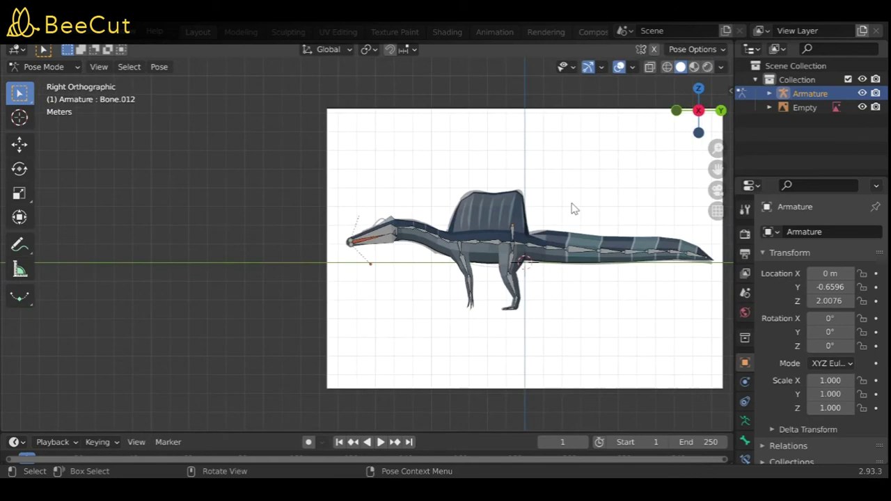
{"action": "left_click", "coordinate": [158, 66]}
Add a cube with a Mirror modifier, rotate it into eyes on the head, return to Object Mode
{"action": "mouse_move", "coordinate": [279, 104]}
{"action": "left_click", "coordinate": [285, 96]}
{"action": "left_click", "coordinate": [787, 232]}
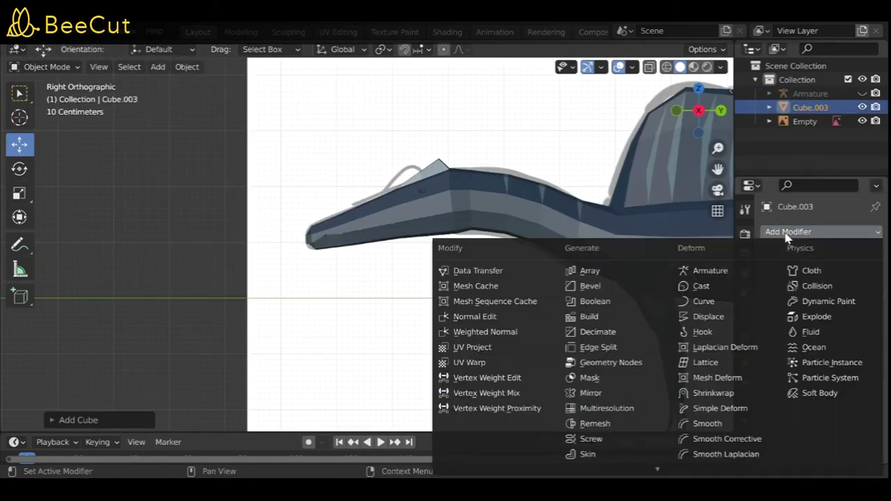
{"action": "left_click", "coordinate": [591, 393]}
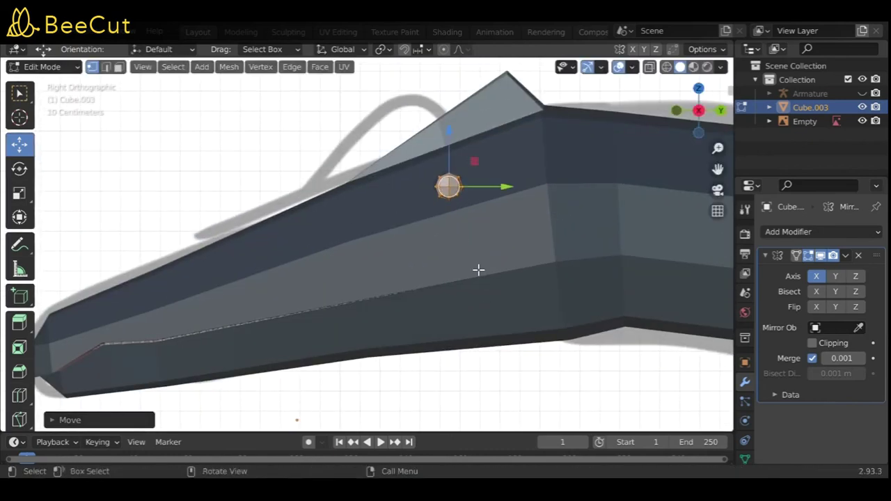
{"action": "mouse_move", "coordinate": [479, 270]}
{"action": "middle_mouse_down"}
{"action": "mouse_move", "coordinate": [495, 312]}
{"action": "mouse_move", "coordinate": [629, 305]}
{"action": "middle_mouse_up"}
{"action": "key", "text": "r"}
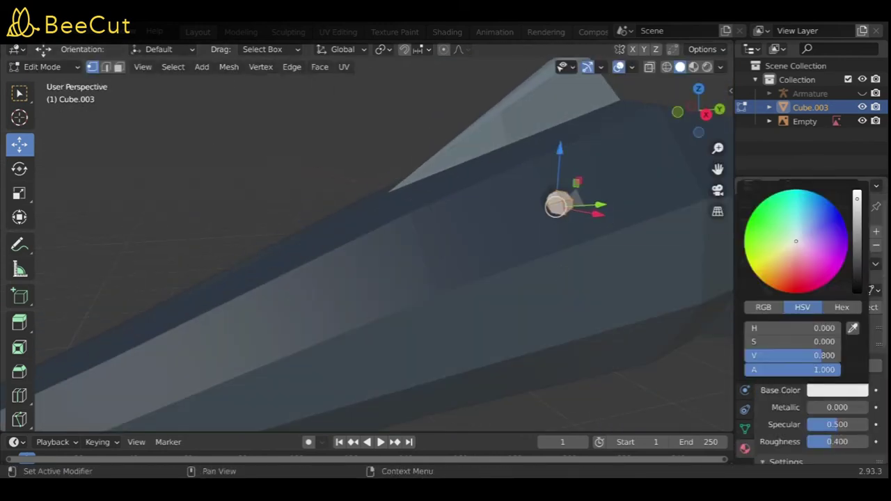
{"action": "middle_click_drag", "start_coordinate": [559, 199], "coordinate": [529, 216]}
{"action": "scroll", "coordinate": [653, 247], "scroll_direction": "up", "scroll_amount": 3}
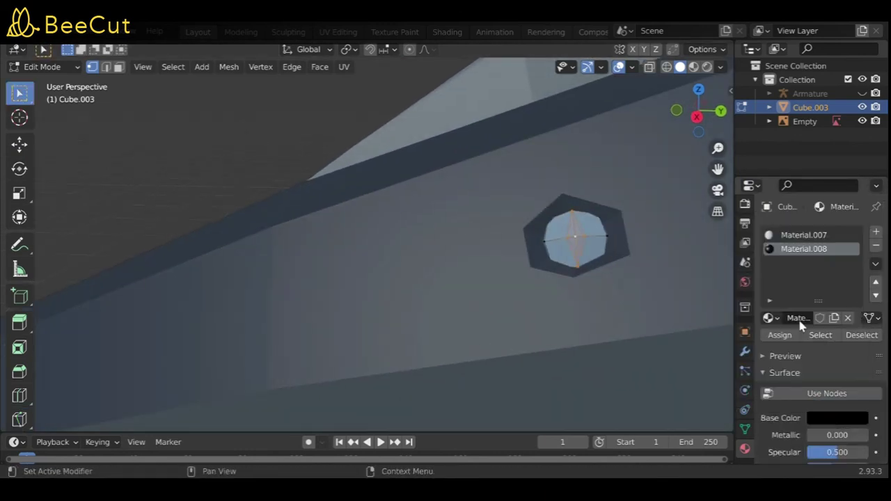
{"action": "left_click", "coordinate": [70, 67]}
{"action": "left_click", "coordinate": [72, 83]}
Select the Armature, enter Pose Mode, and switch to the side orthographic view
{"action": "left_click", "coordinate": [810, 93]}
{"action": "left_click", "coordinate": [44, 67]}
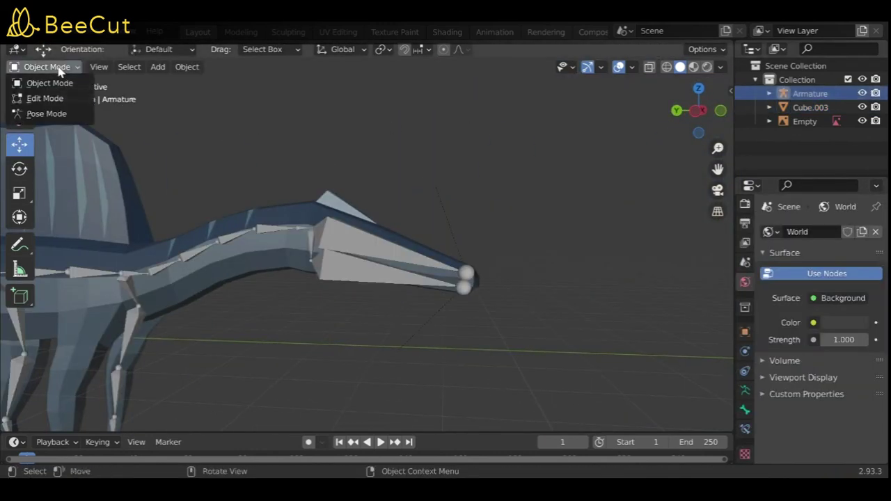
{"action": "left_click", "coordinate": [44, 114]}
{"action": "left_click", "coordinate": [703, 112]}
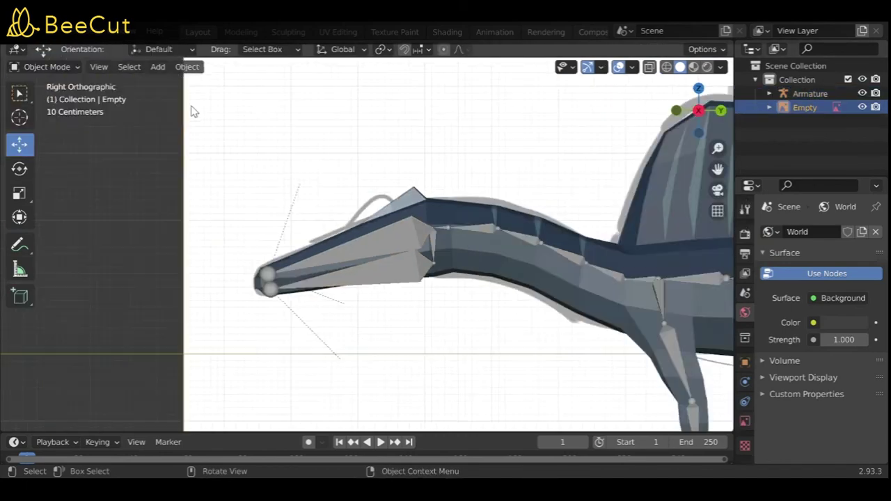